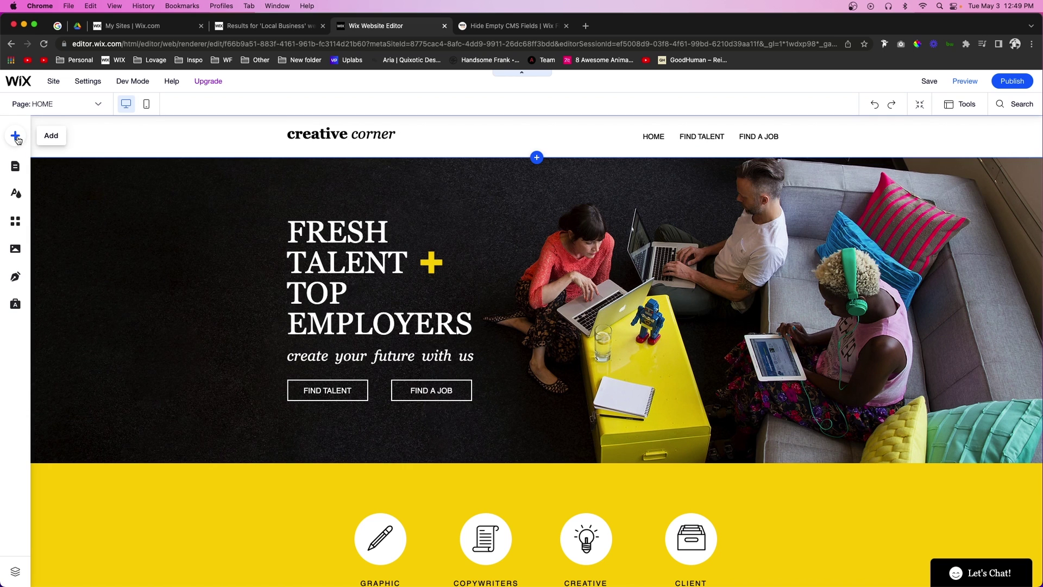
# Drag a black Social Bar (Instagram, Facebook, Twitter, LinkedIn, YouTube, TikTok) into the header beside the logo
pyautogui.click(16, 136)
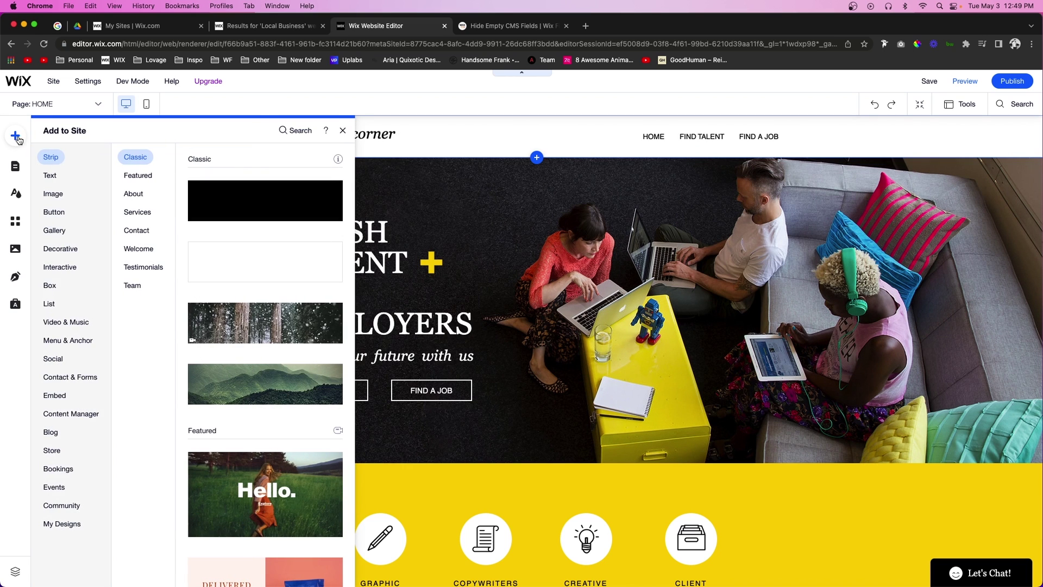
pyautogui.click(54, 361)
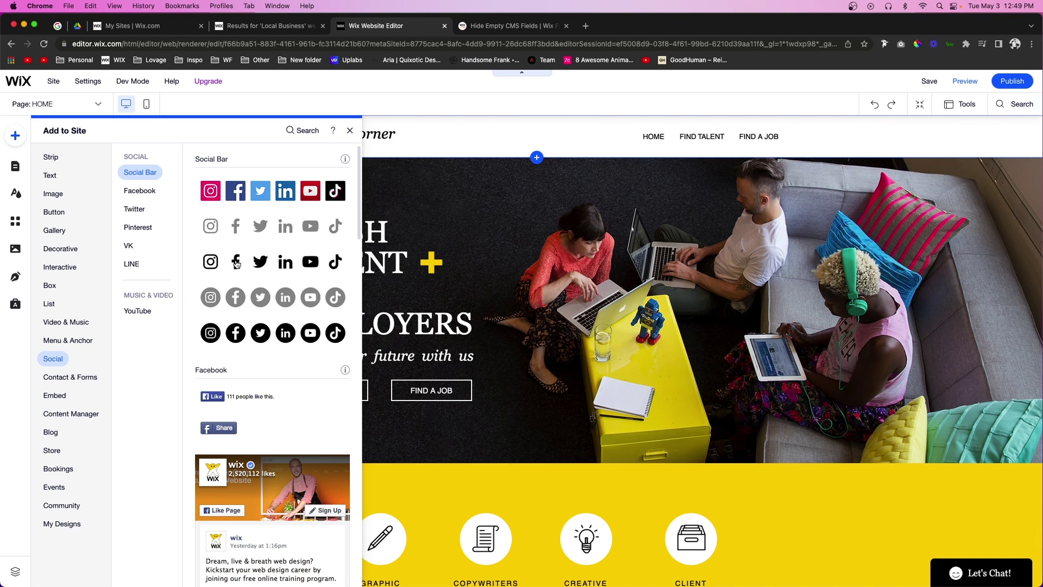
pyautogui.moveTo(236, 263); pyautogui.dragTo(593, 154)
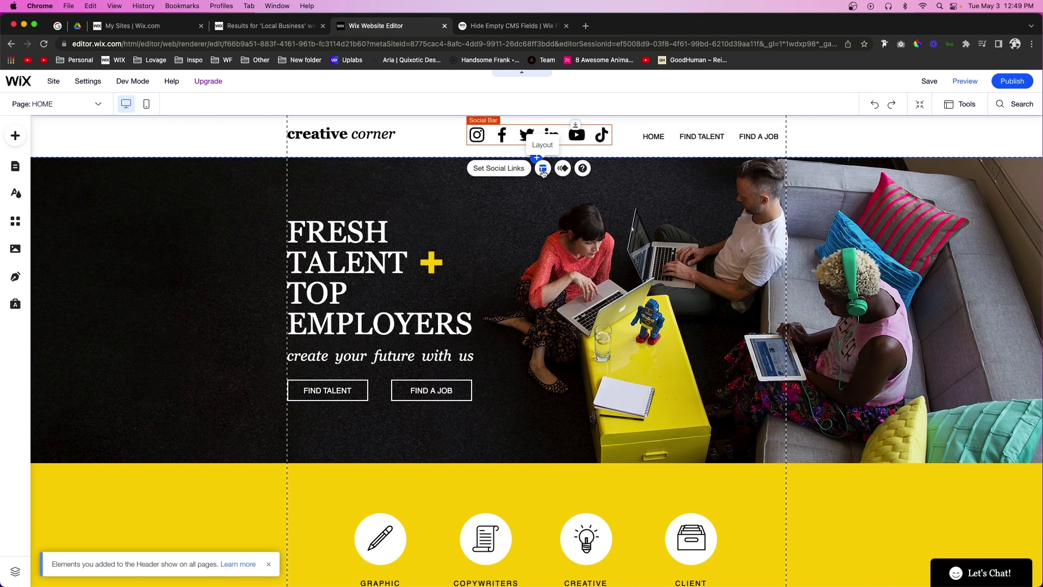
# Set the Social Bar icon size to 20 px with 10 px spacing, keeping the horizontal layout
pyautogui.click(543, 170)
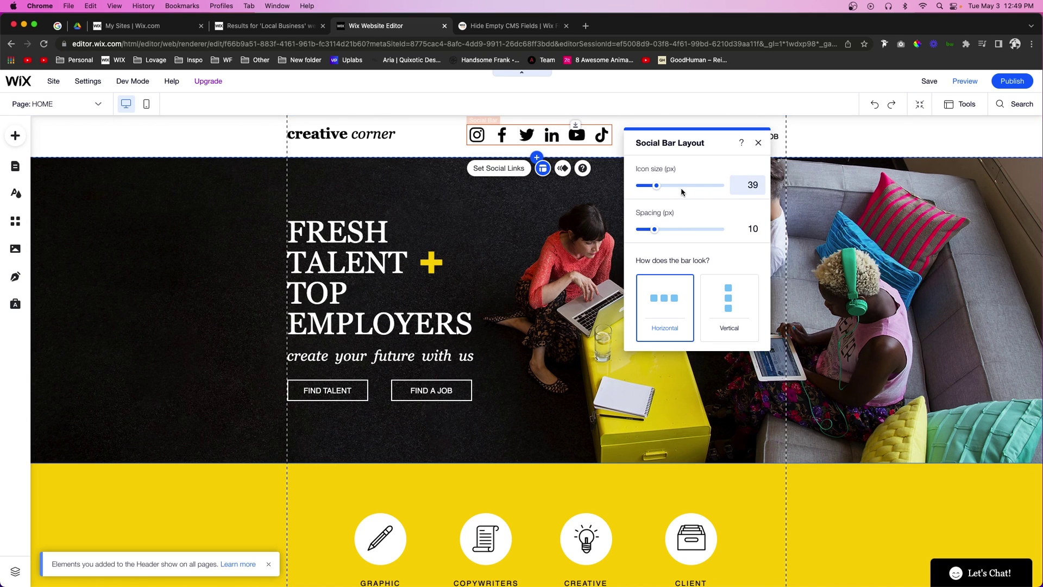
pyautogui.click(753, 185)
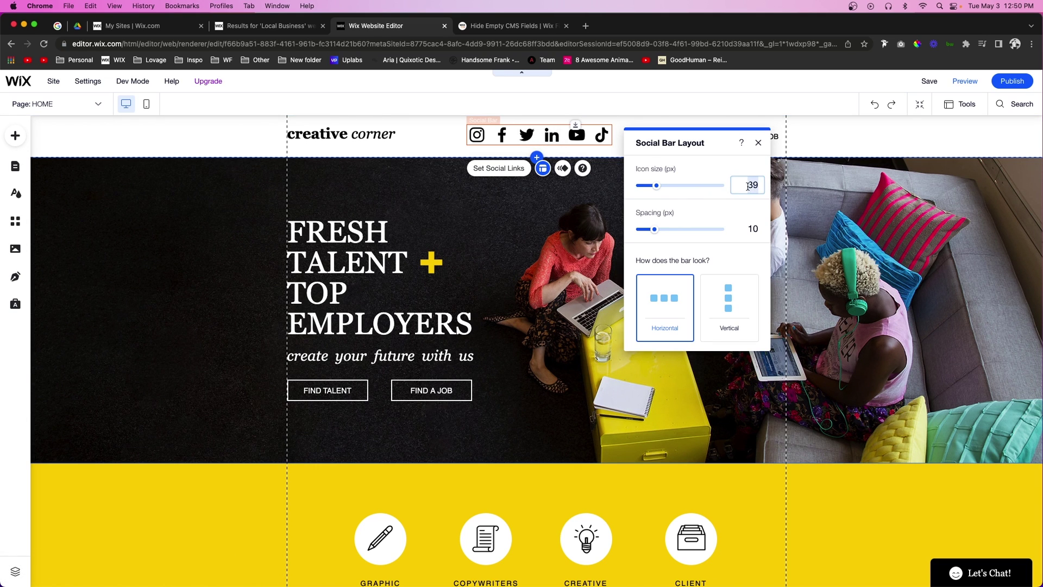
pyautogui.write('20')
pyautogui.press('Return')
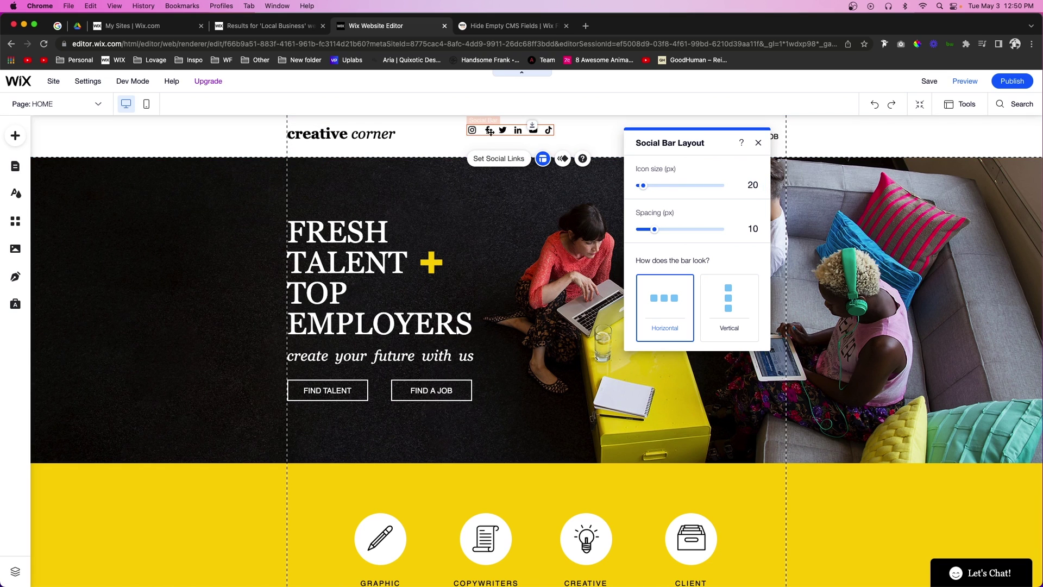
pyautogui.click(744, 232)
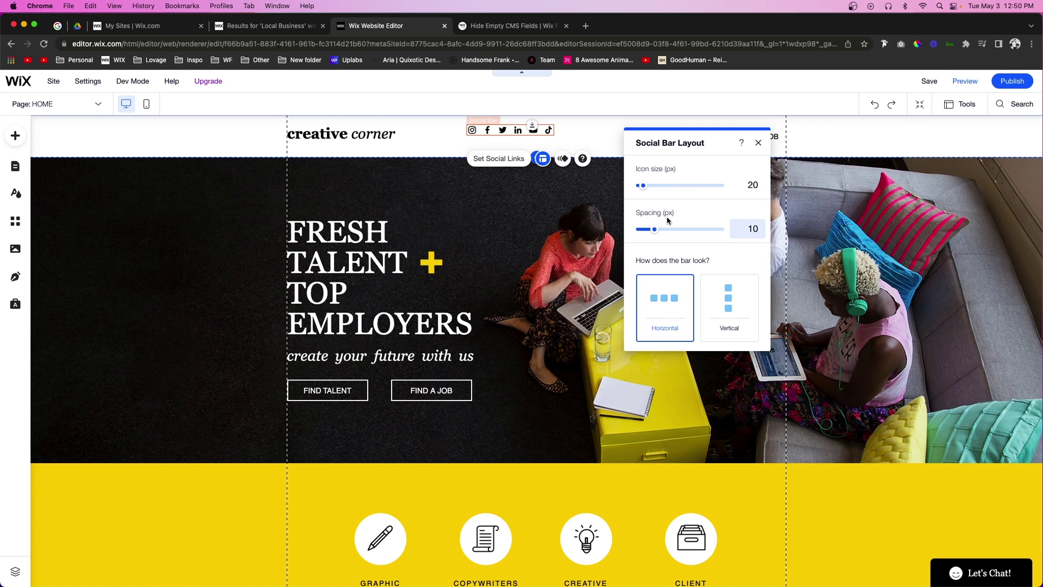
pyautogui.click(670, 280)
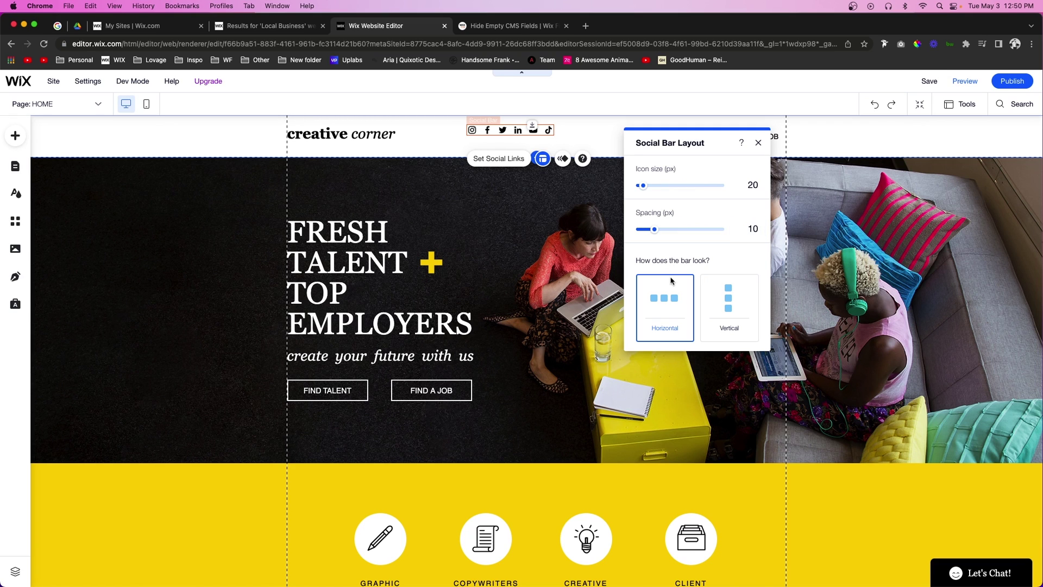
pyautogui.click(731, 299)
pyautogui.click(653, 304)
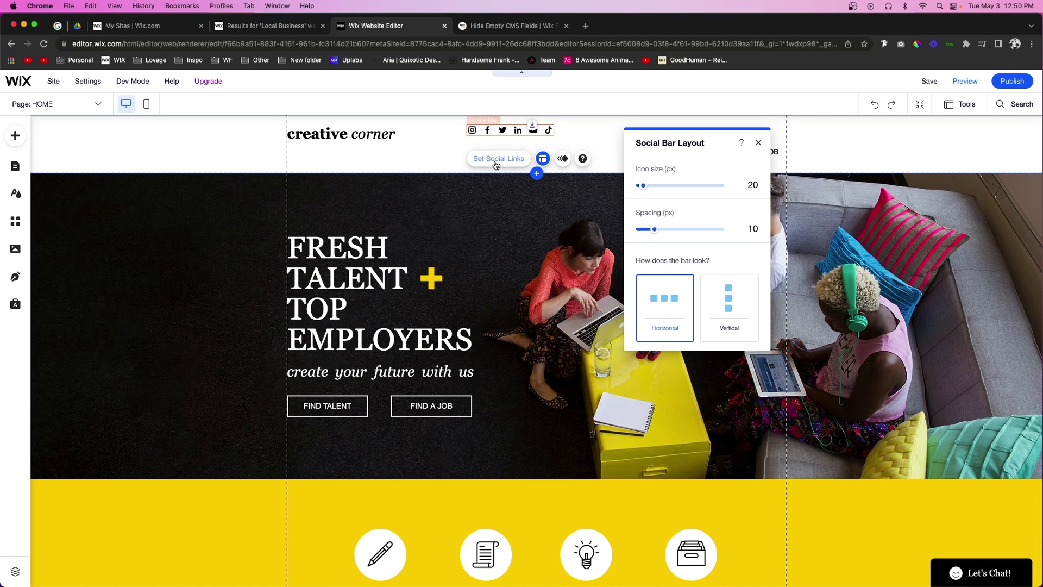
# Delete the Twitter, YouTube, TikTok and Instagram links, leaving Facebook and LinkedIn, and bring up Add Icons
pyautogui.click(492, 159)
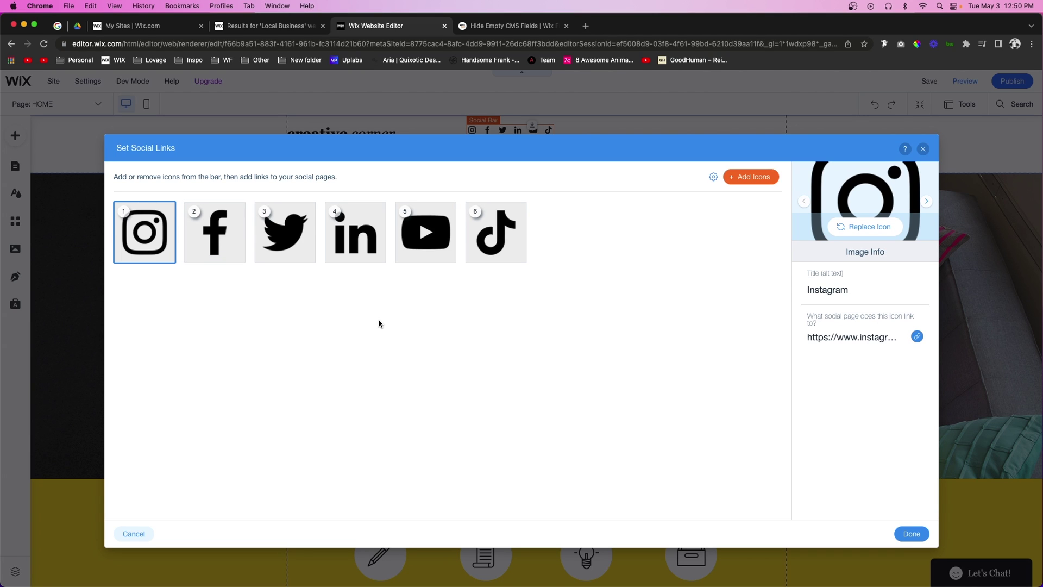
pyautogui.moveTo(167, 261)
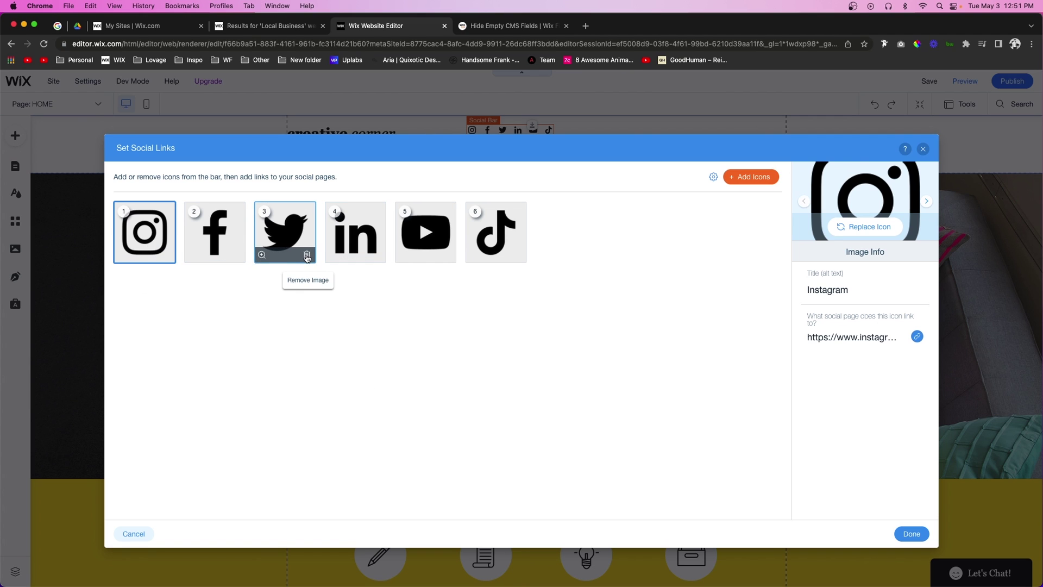
pyautogui.click(307, 255)
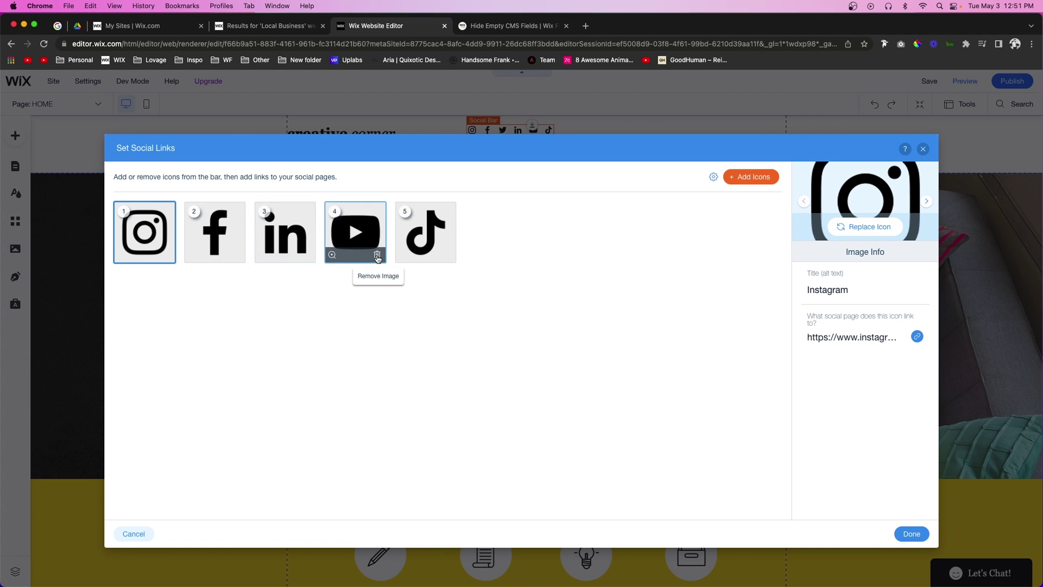
pyautogui.click(378, 259)
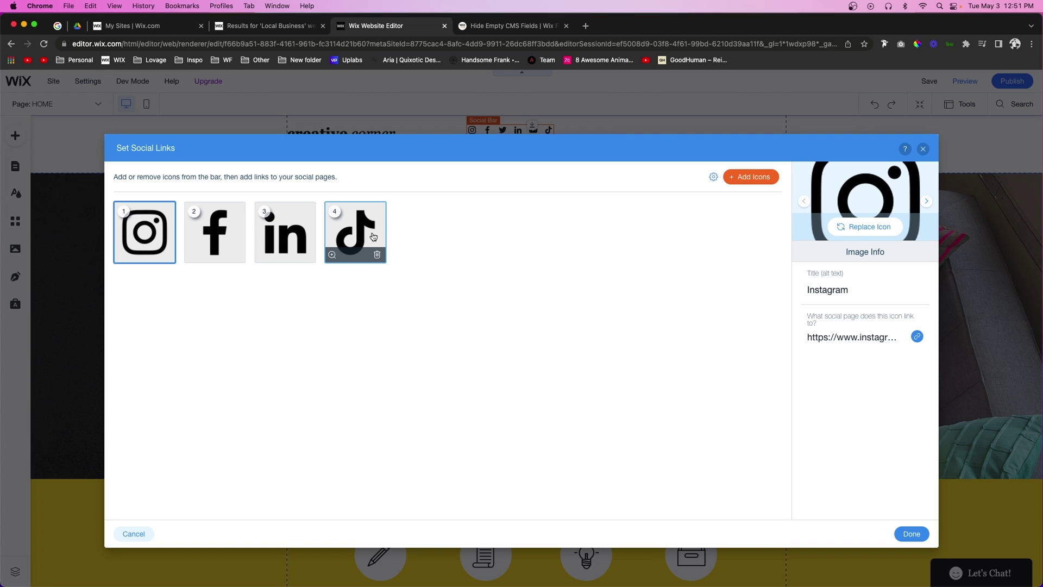
pyautogui.click(378, 257)
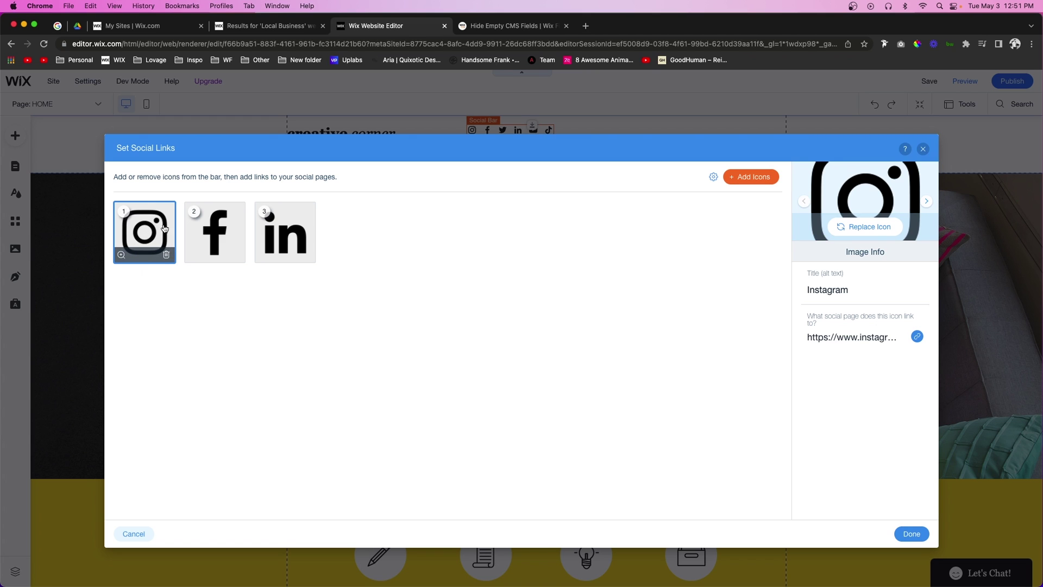
pyautogui.click(167, 256)
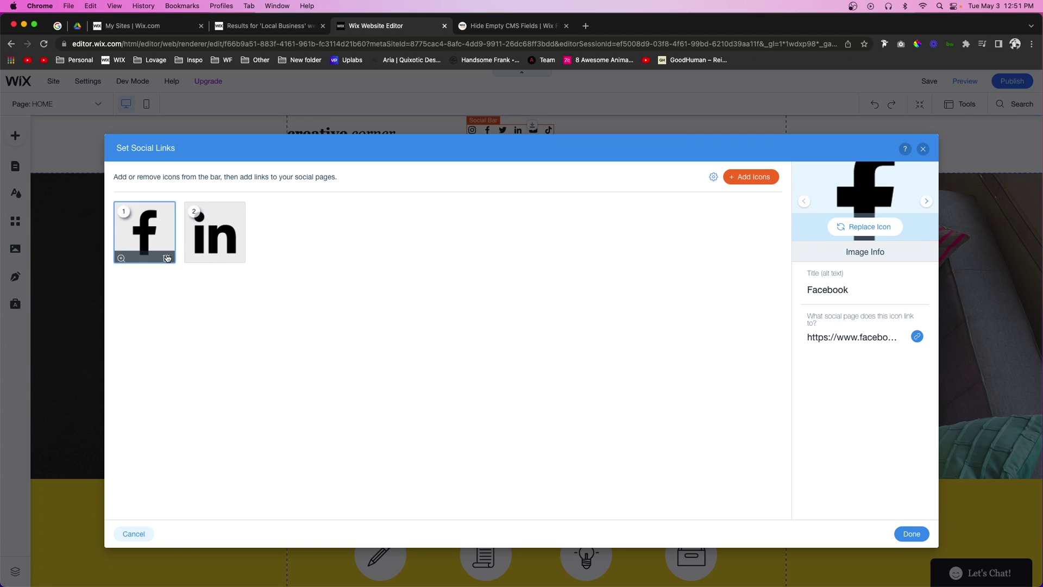
pyautogui.click(766, 181)
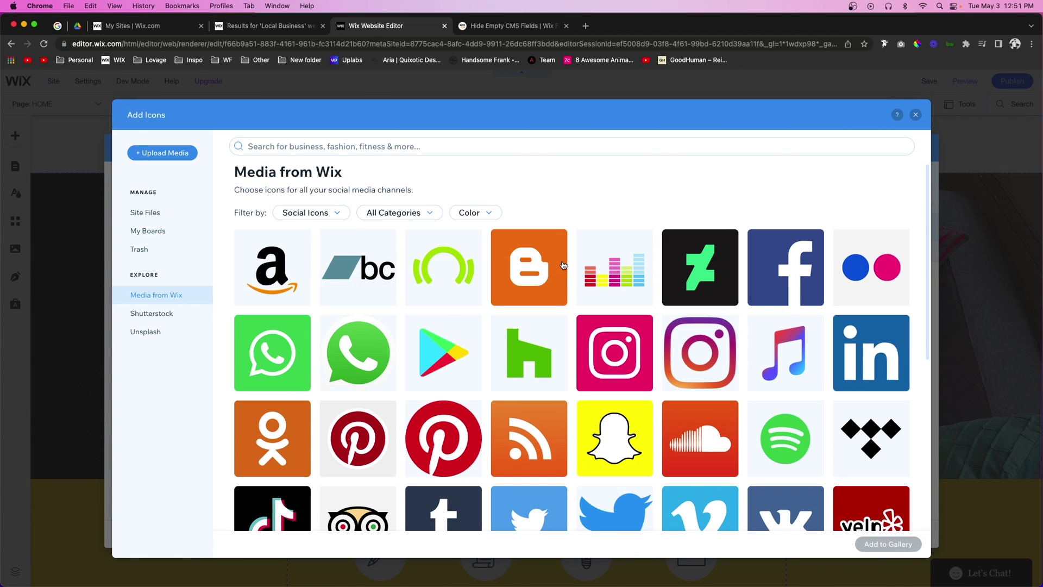
# Search the icon library for 'instagram' and add the plain black Instagram icon
pyautogui.click(336, 149)
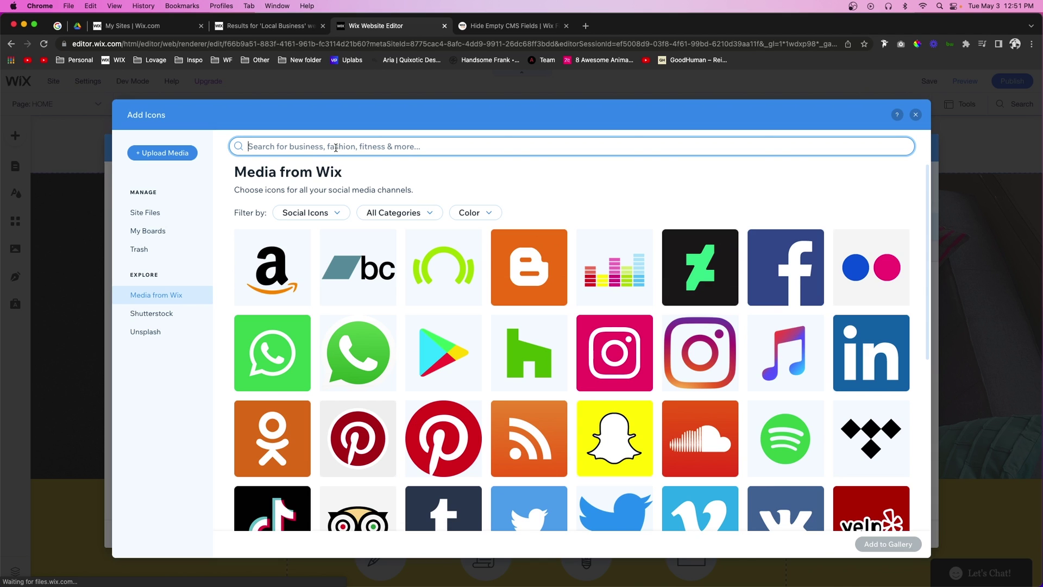
pyautogui.write('instag')
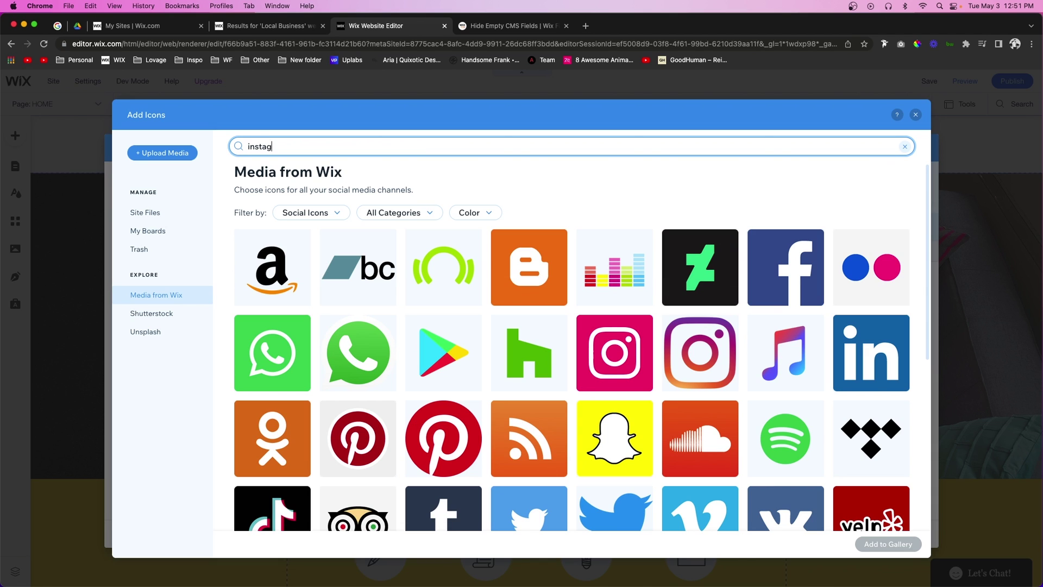
pyautogui.write('ram')
pyautogui.press('Return')
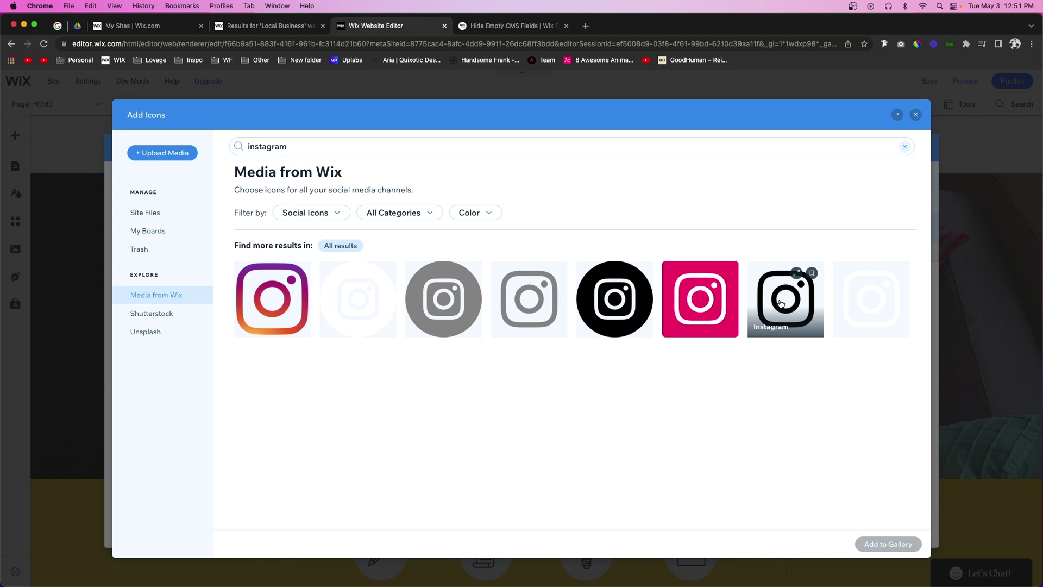
pyautogui.click(781, 302)
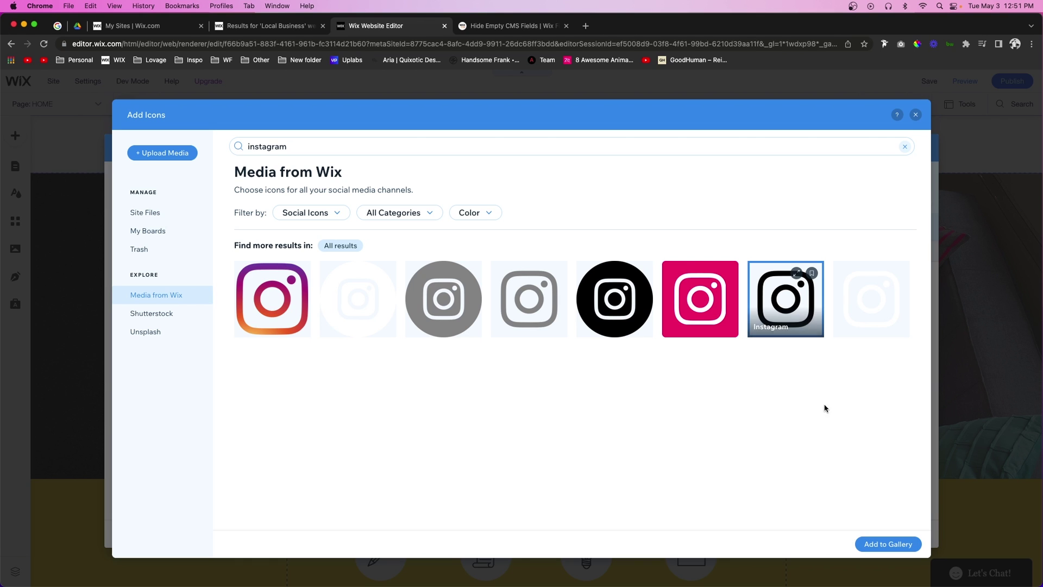
pyautogui.click(875, 543)
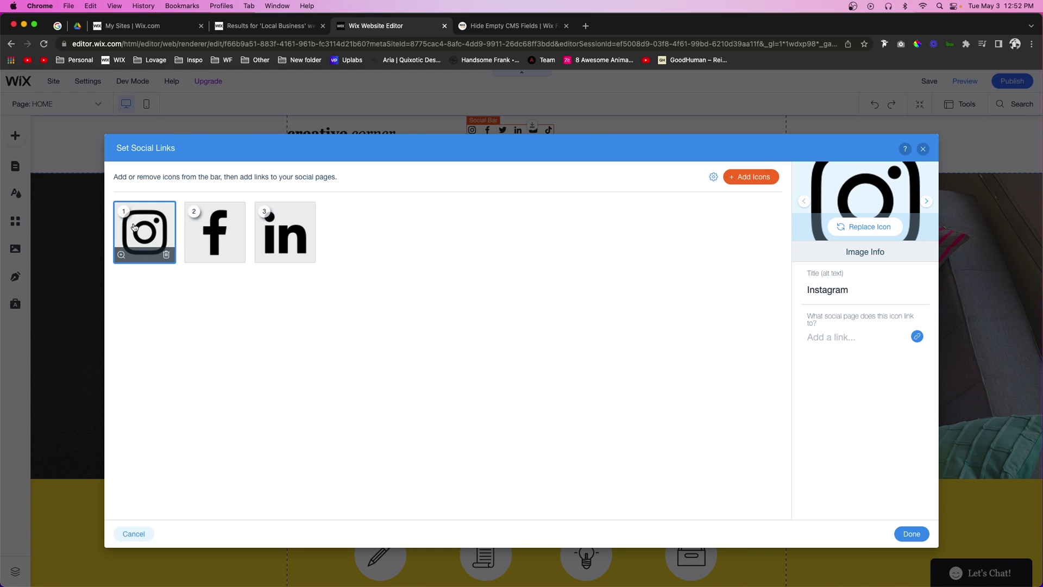
# Keep Instagram first without a link, review Facebook and LinkedIn, and confirm the three social links
pyautogui.moveTo(136, 229)
pyautogui.mouseDown()
pyautogui.moveTo(282, 233)
pyautogui.moveTo(142, 234)
pyautogui.mouseUp()
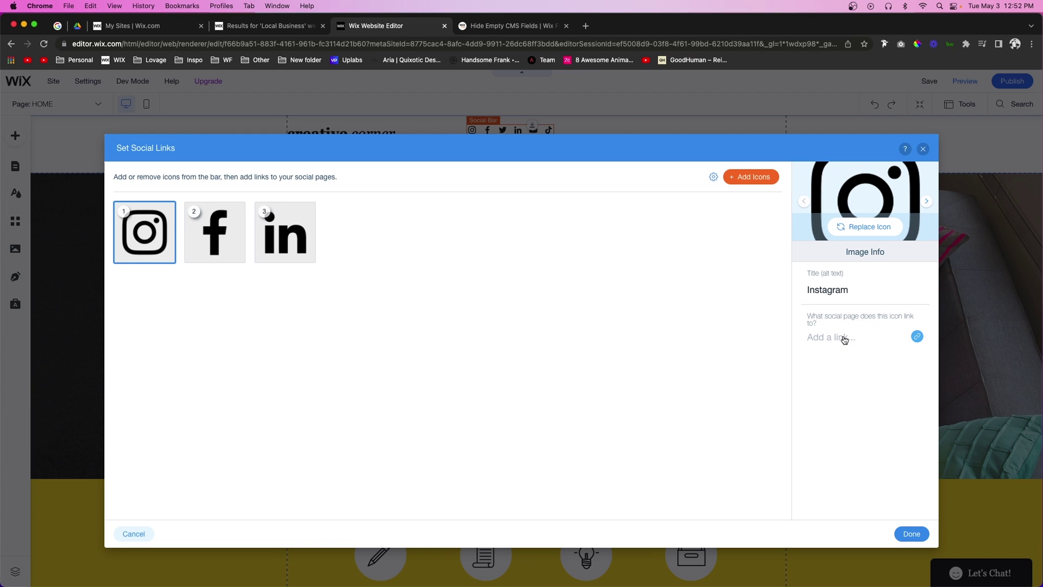
pyautogui.click(843, 340)
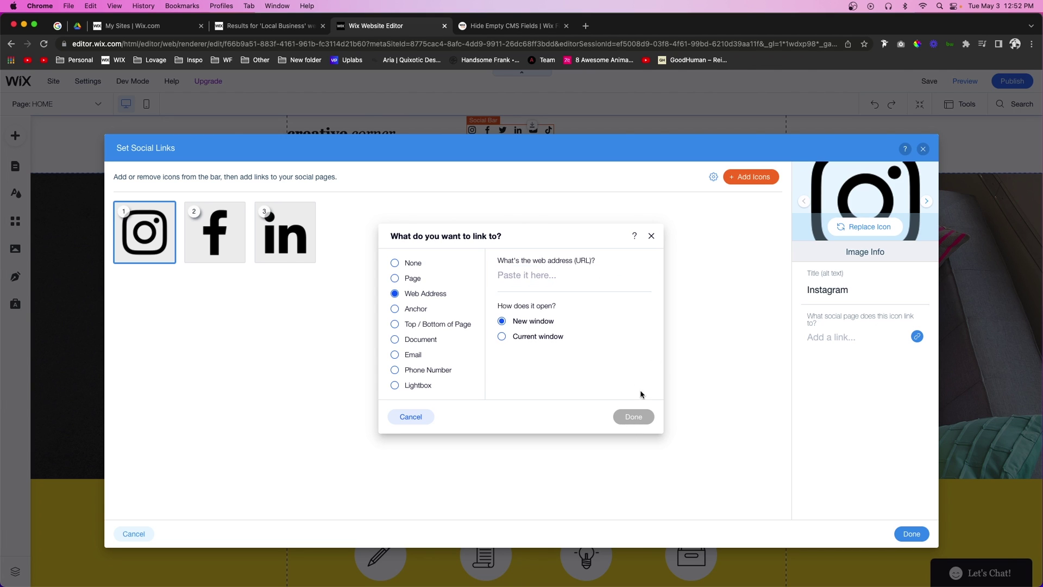
pyautogui.click(651, 236)
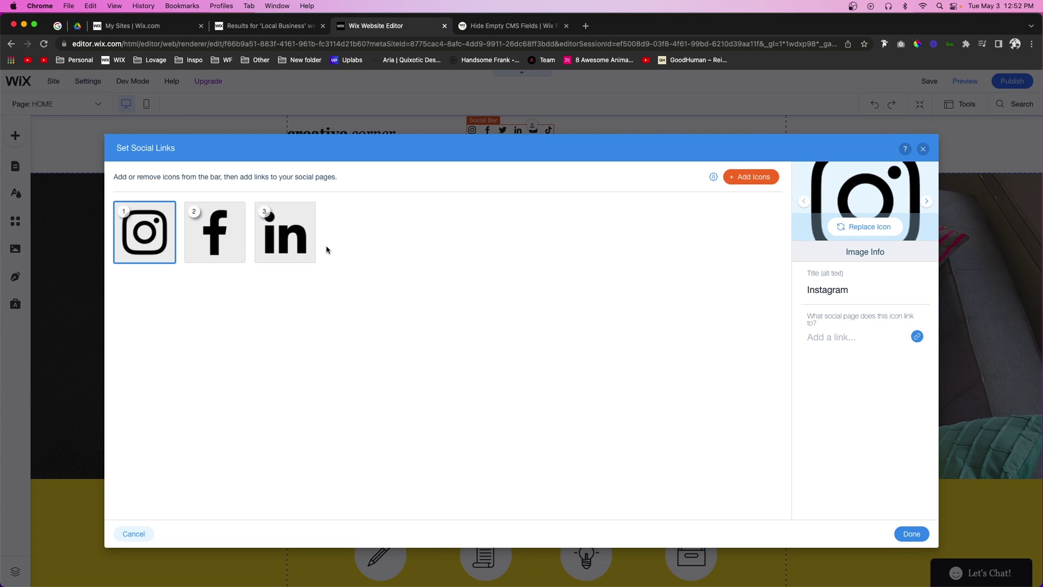
pyautogui.click(215, 234)
pyautogui.click(289, 235)
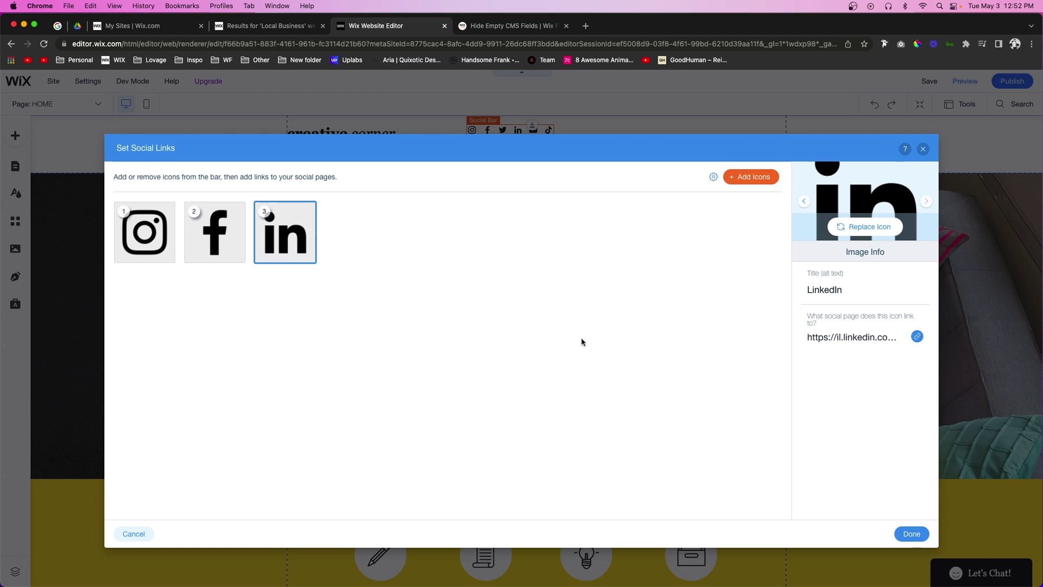
pyautogui.click(913, 534)
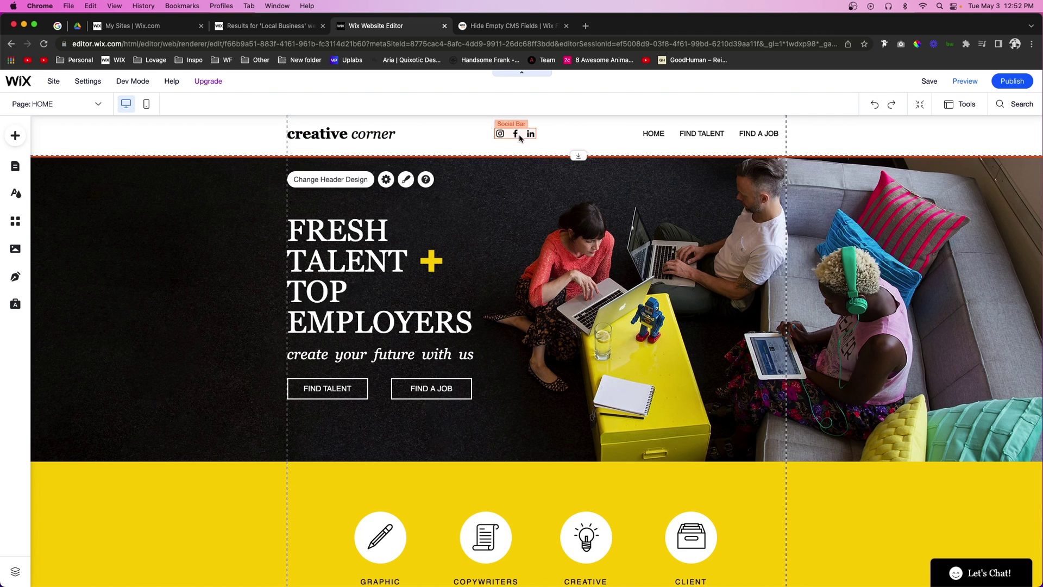
# Move the header menu left and place the social icons right of FIND A JOB
pyautogui.click(513, 137)
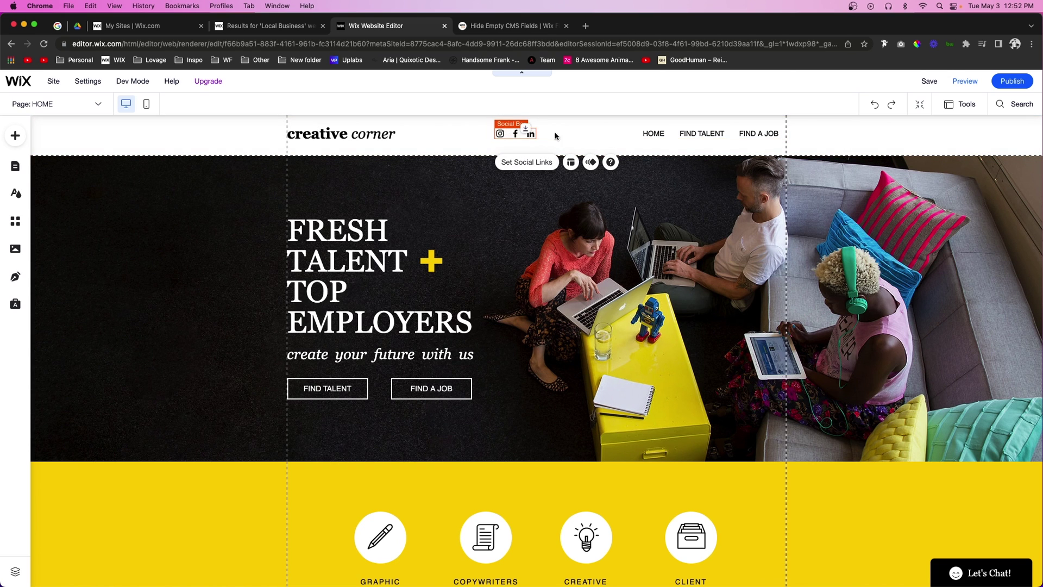
pyautogui.click(683, 133)
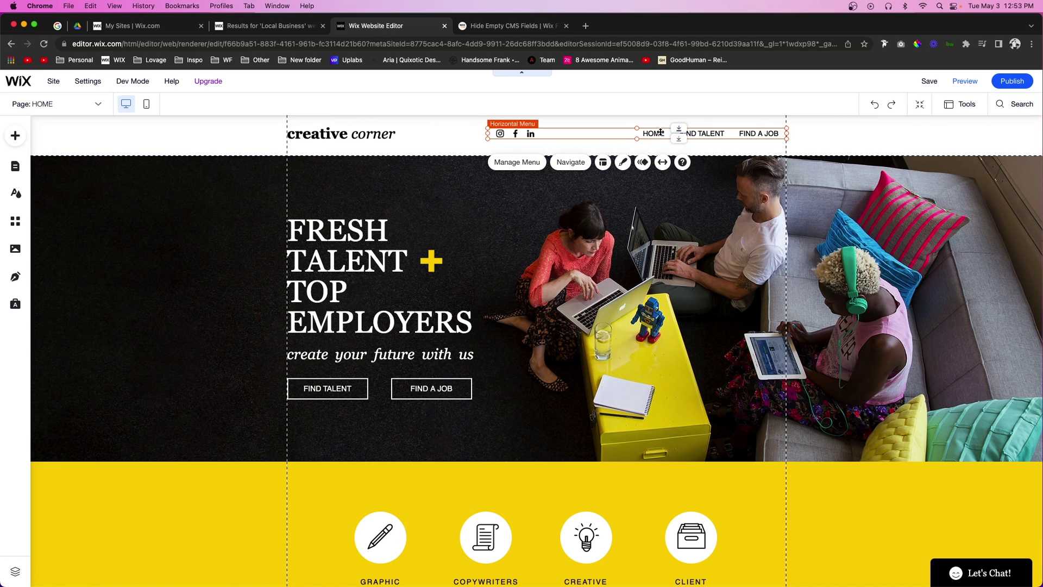
pyautogui.moveTo(657, 133); pyautogui.dragTo(584, 132)
pyautogui.moveTo(502, 133); pyautogui.dragTo(752, 132)
pyautogui.click(880, 236)
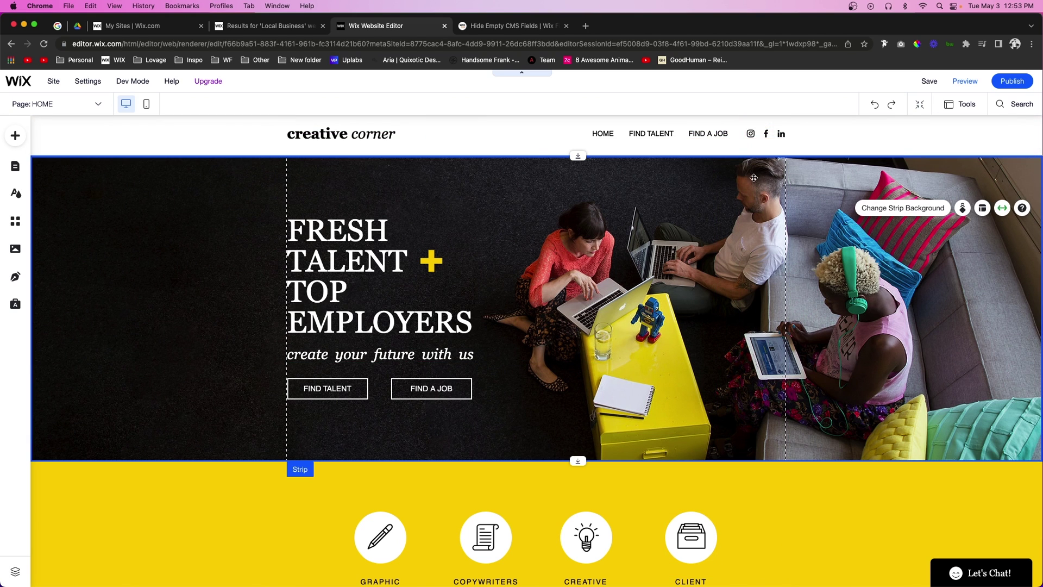
# Drag the social icons down into the yellow strip and shift the header menu right
pyautogui.click(752, 135)
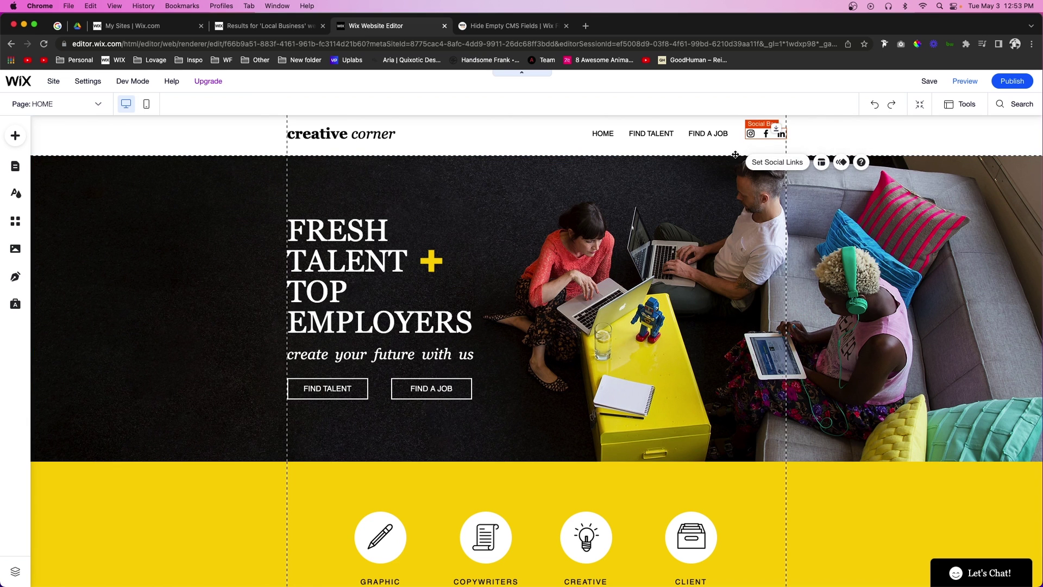
pyautogui.moveTo(736, 155); pyautogui.dragTo(687, 299)
pyautogui.click(645, 133)
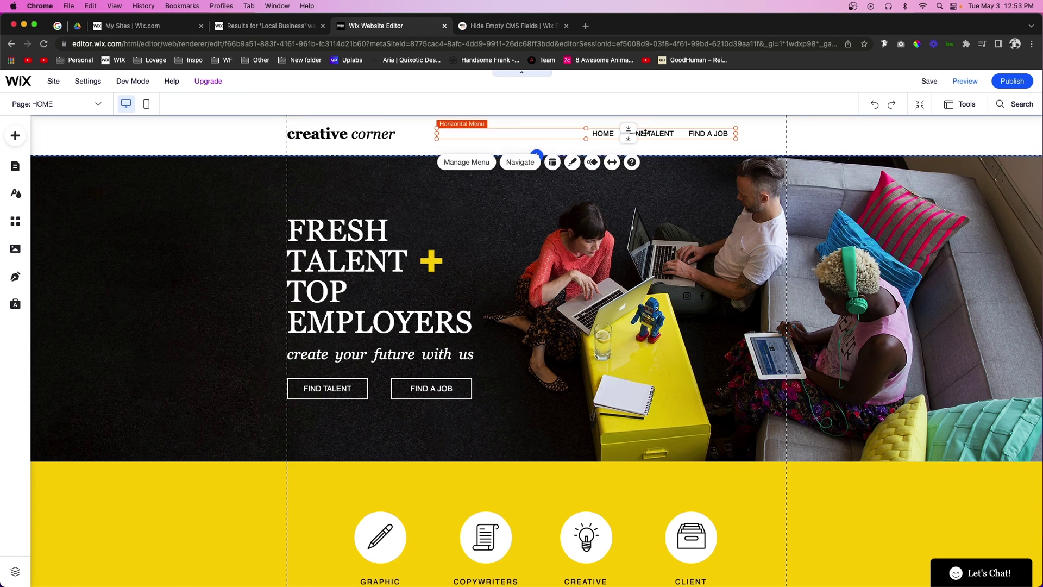
pyautogui.moveTo(645, 133); pyautogui.dragTo(699, 134)
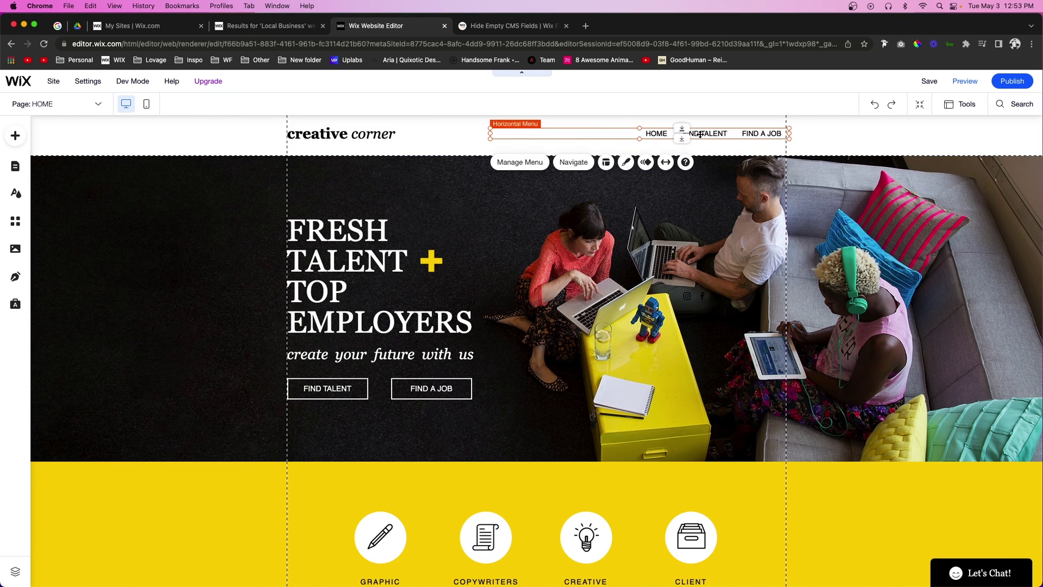
pyautogui.click(695, 296)
pyautogui.moveTo(695, 296); pyautogui.dragTo(805, 314)
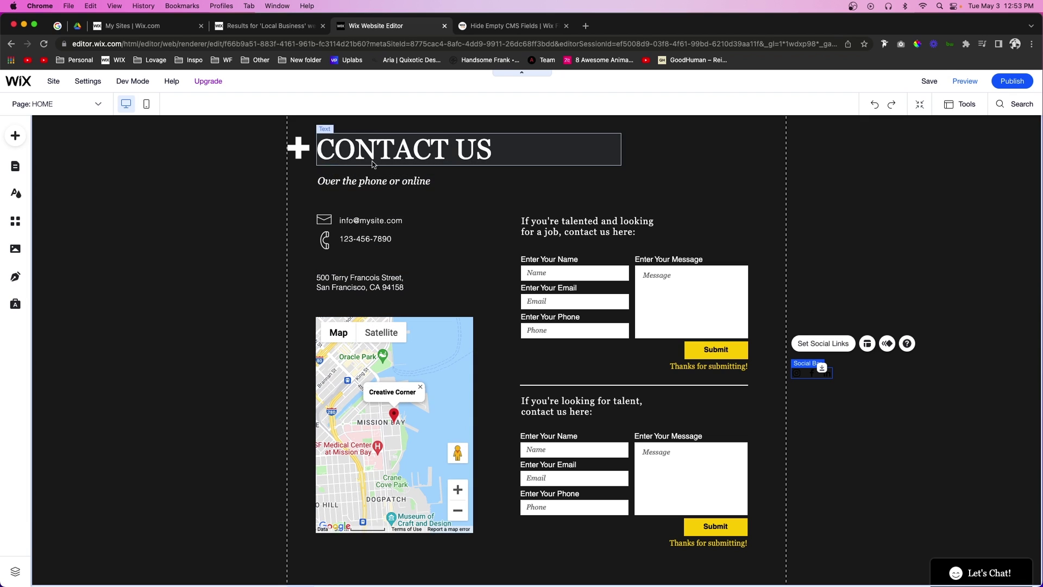
# Shift the footer contact text to the left
pyautogui.scroll(-2, 875, 384)
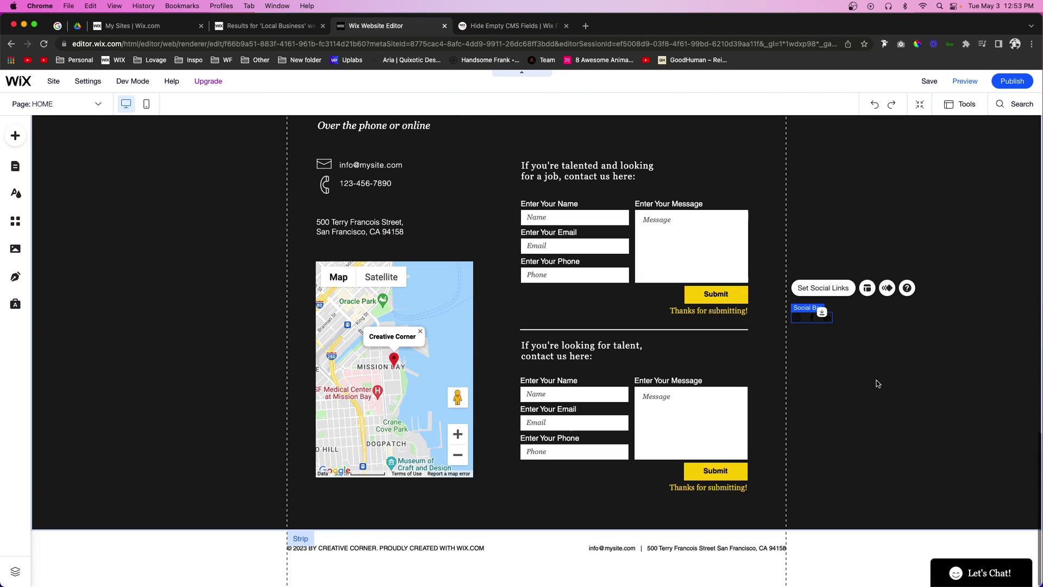
pyautogui.click(505, 553)
pyautogui.click(664, 547)
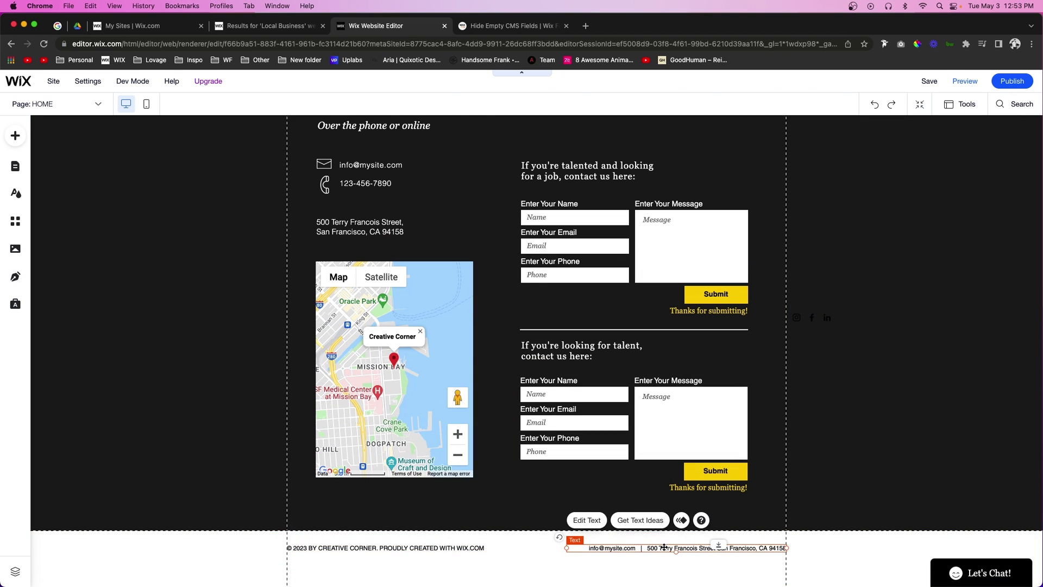
pyautogui.moveTo(663, 547); pyautogui.dragTo(625, 547)
# Move the social icons onto the Contact Us section and nudge the footer contact text back right
pyautogui.click(806, 316)
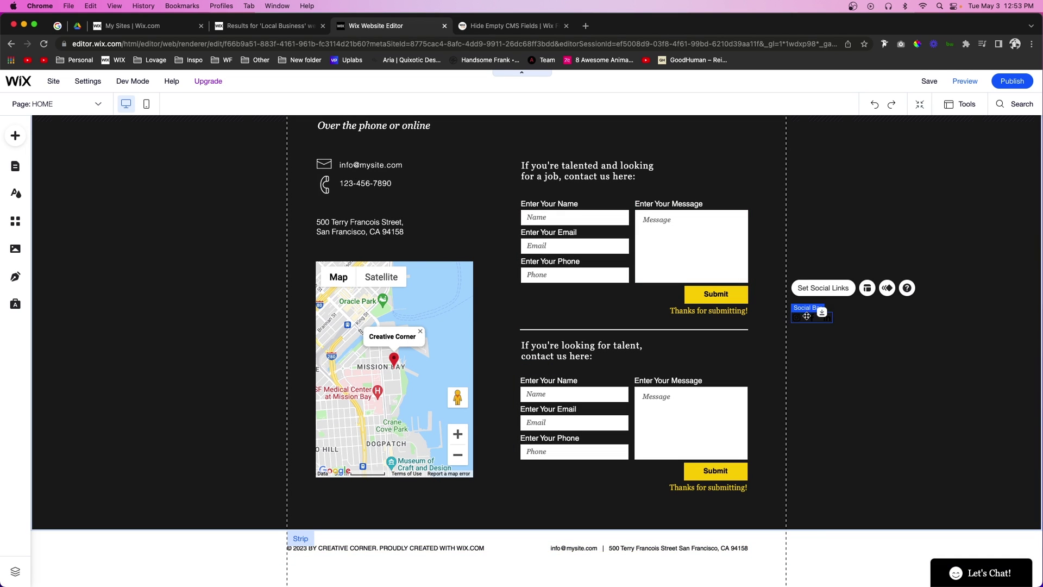
pyautogui.moveTo(806, 316); pyautogui.dragTo(766, 550)
pyautogui.click(854, 507)
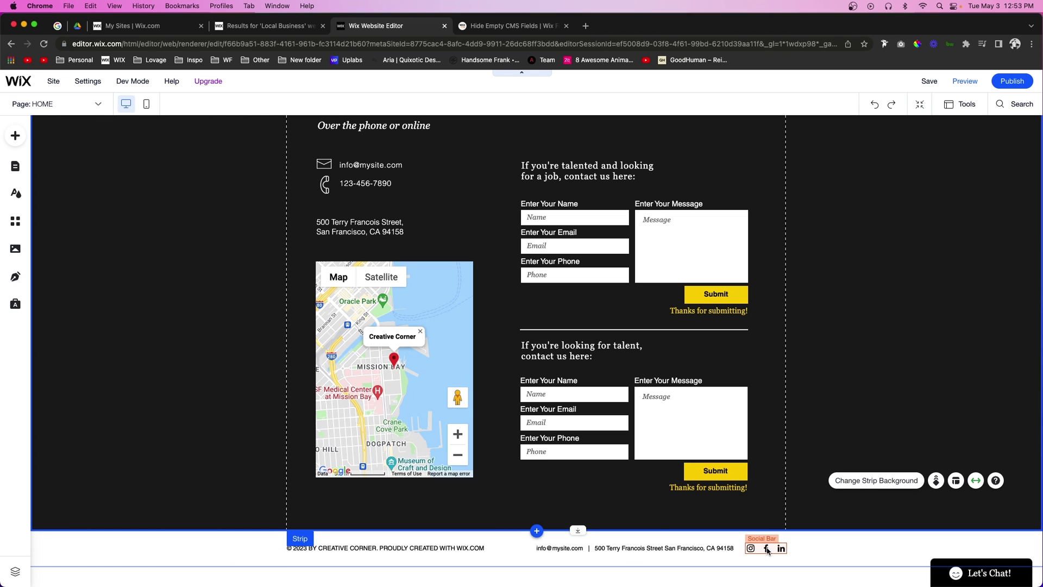
pyautogui.moveTo(766, 548); pyautogui.dragTo(798, 359)
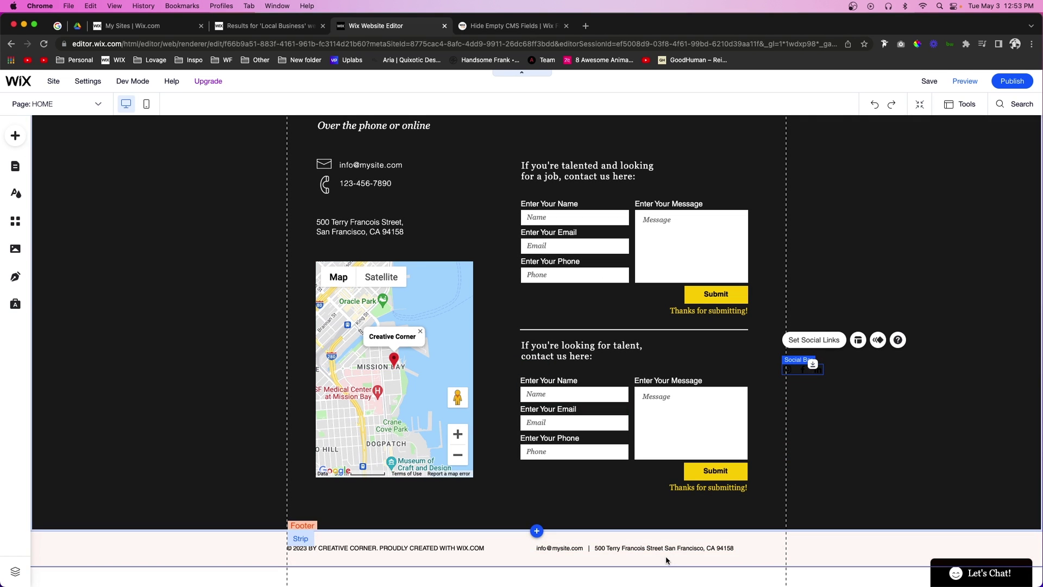
pyautogui.moveTo(664, 548); pyautogui.dragTo(715, 548)
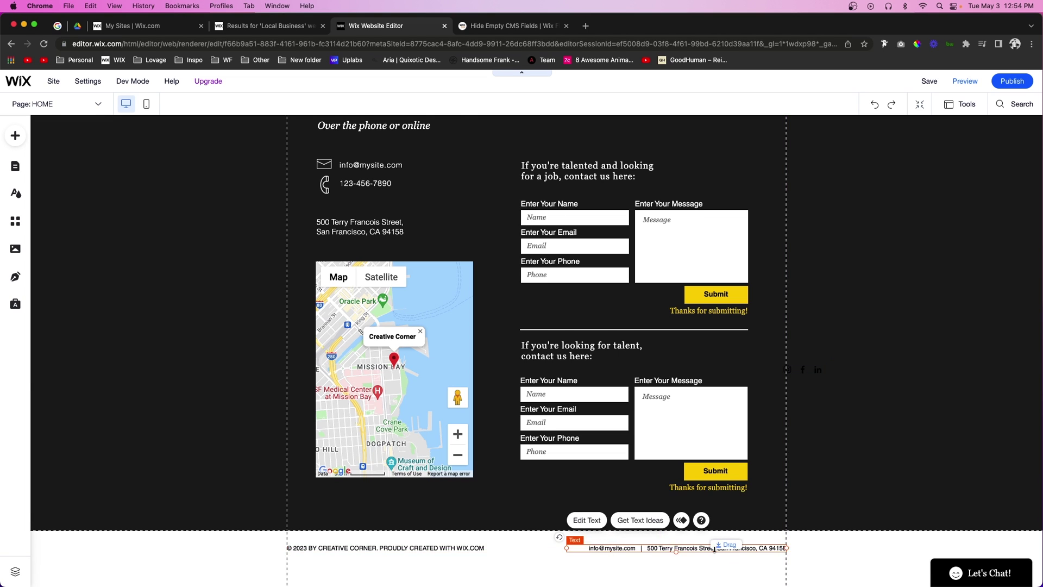
pyautogui.scroll(3, 826, 529)
# Place the Social Bar in About Us, beside the fourth team photo
pyautogui.moveTo(826, 527); pyautogui.dragTo(829, 192)
pyautogui.scroll(4, 829, 193)
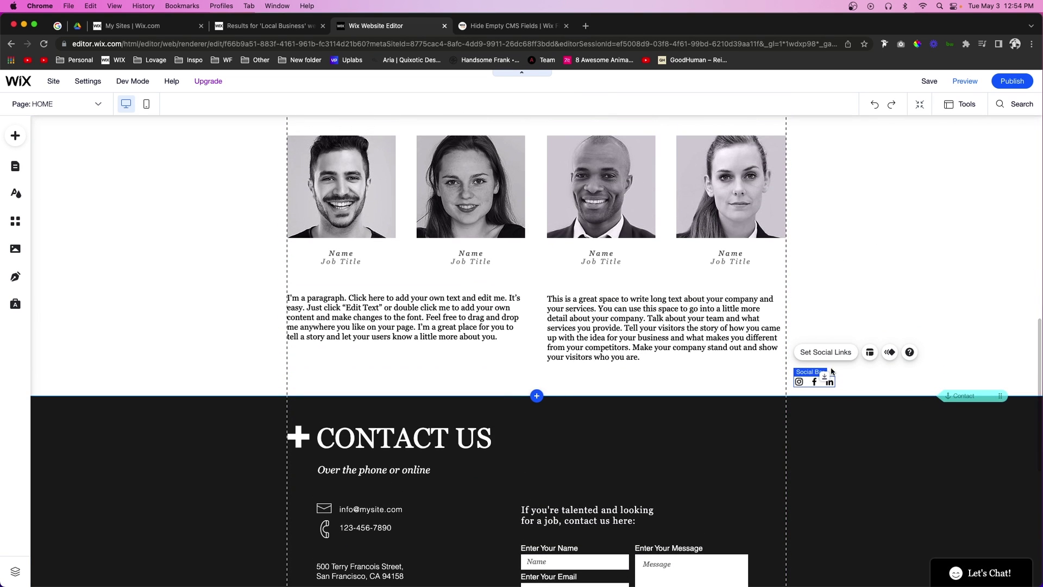
pyautogui.scroll(5, 981, 567)
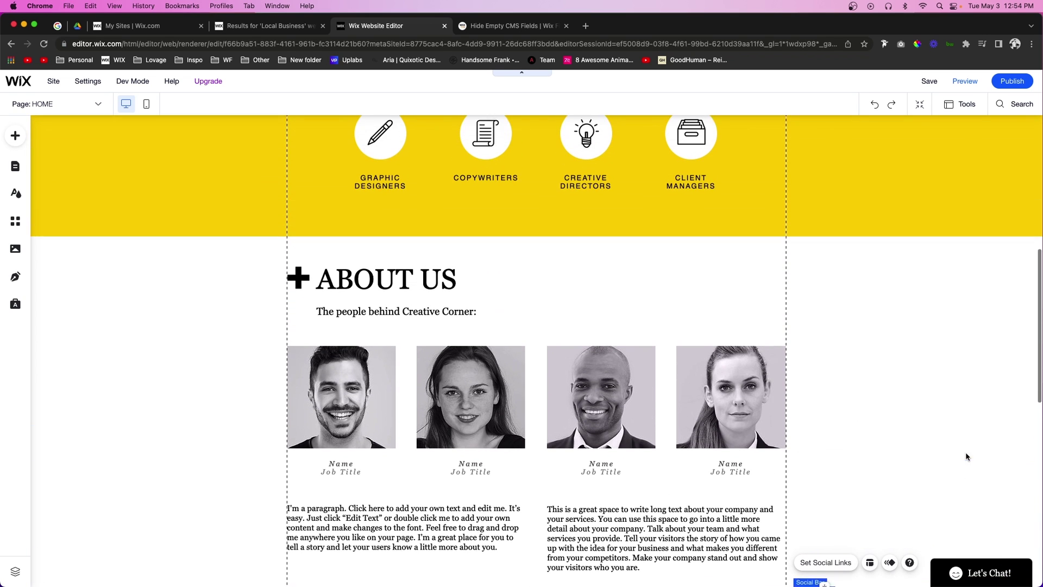
pyautogui.scroll(-3, 992, 554)
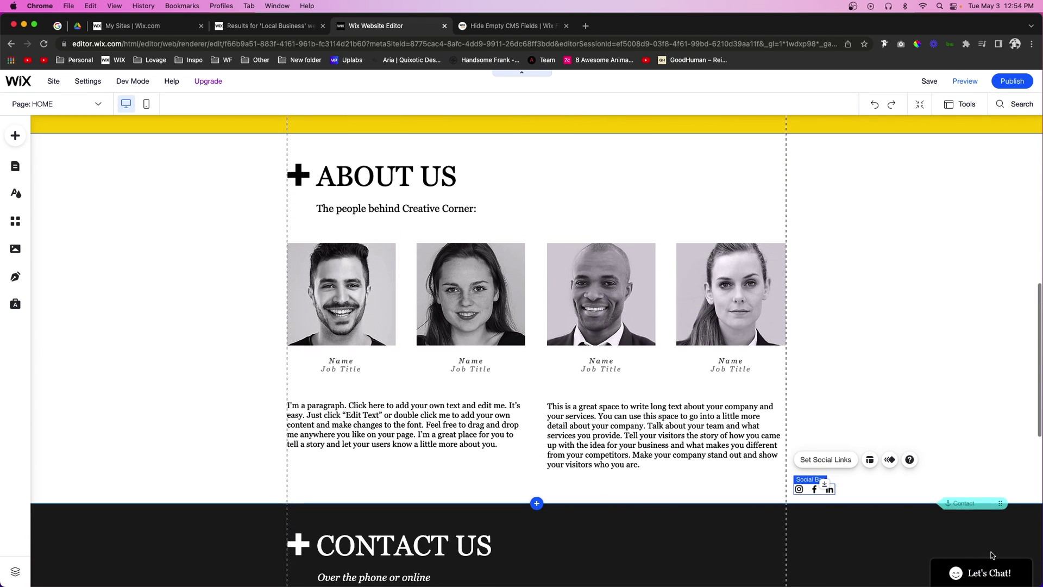
pyautogui.moveTo(826, 491); pyautogui.dragTo(841, 401)
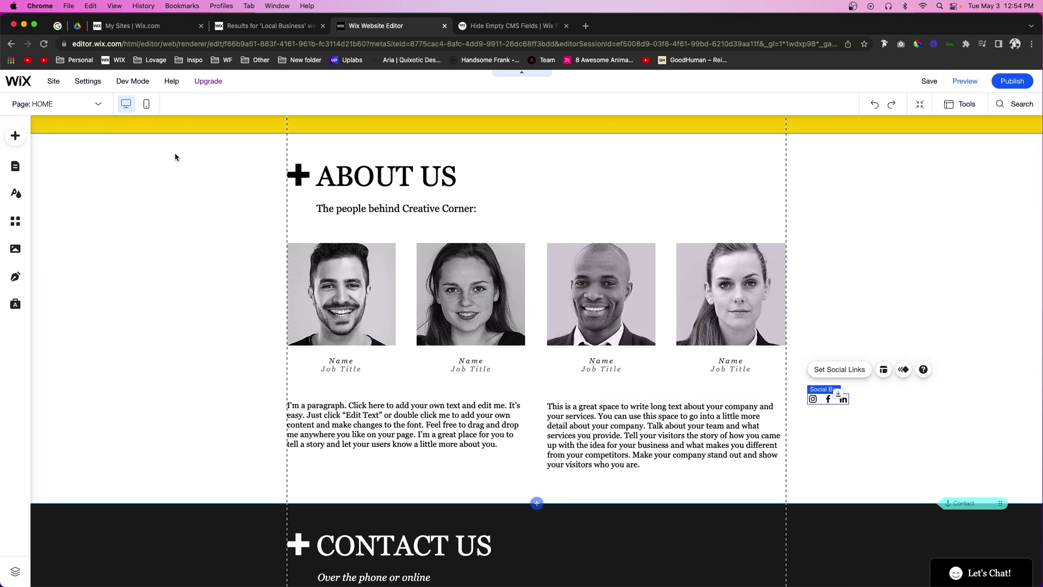
# Add a black Container Box and narrow it into a tall strip left of the team photos
pyautogui.click(15, 137)
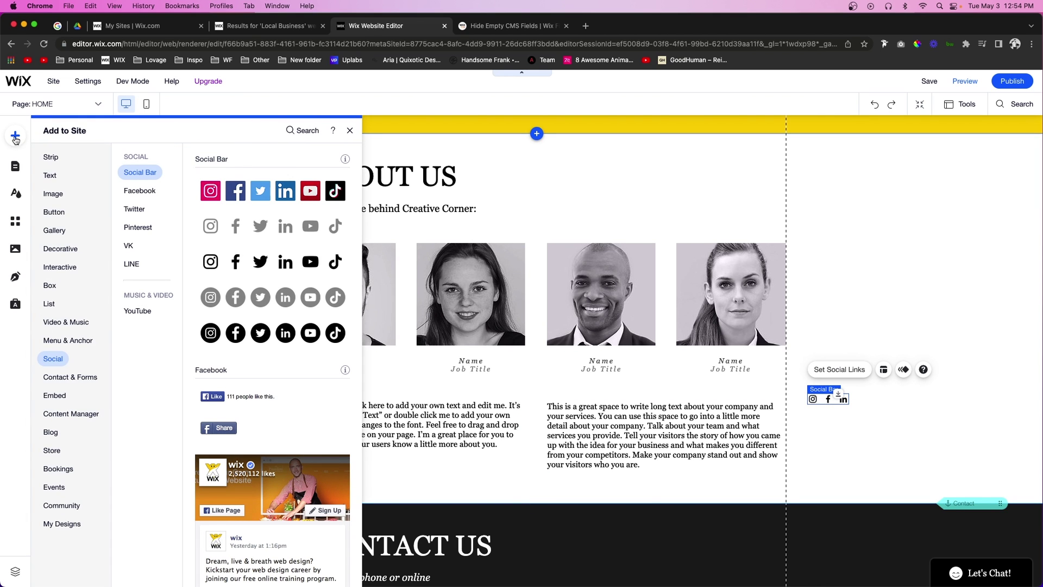
pyautogui.click(53, 286)
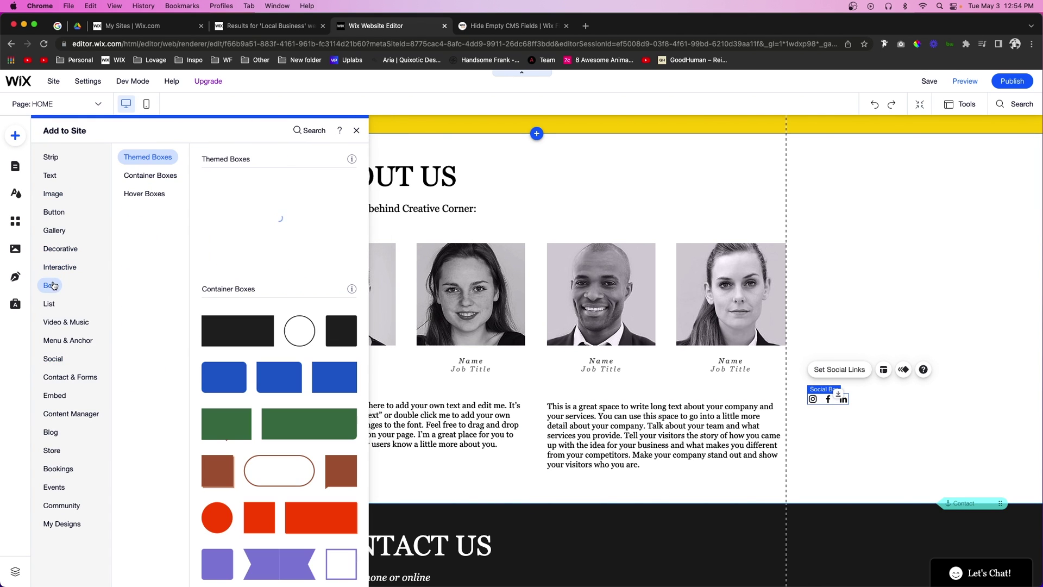
pyautogui.click(223, 336)
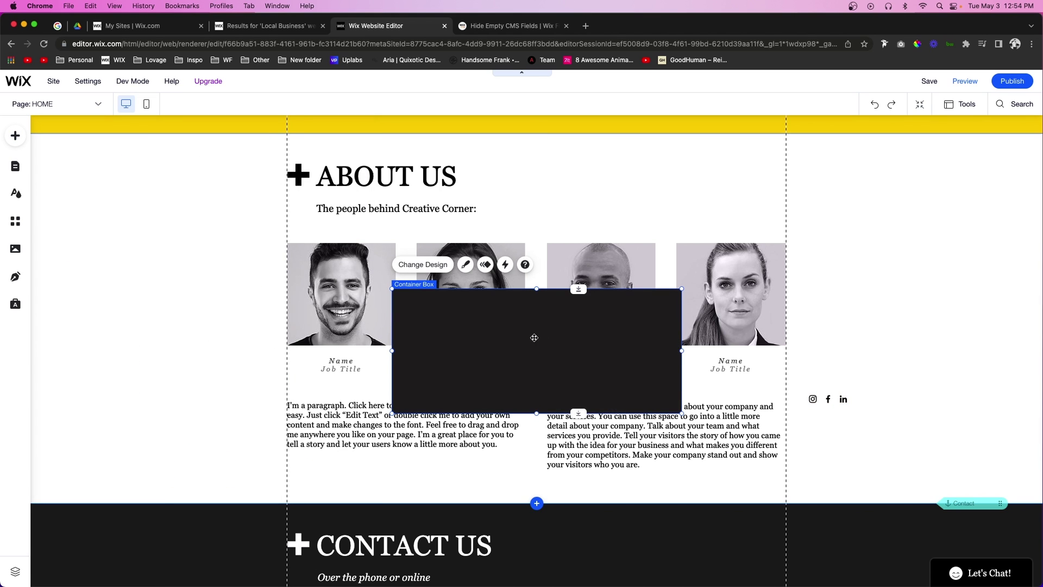
pyautogui.moveTo(678, 354); pyautogui.dragTo(196, 337)
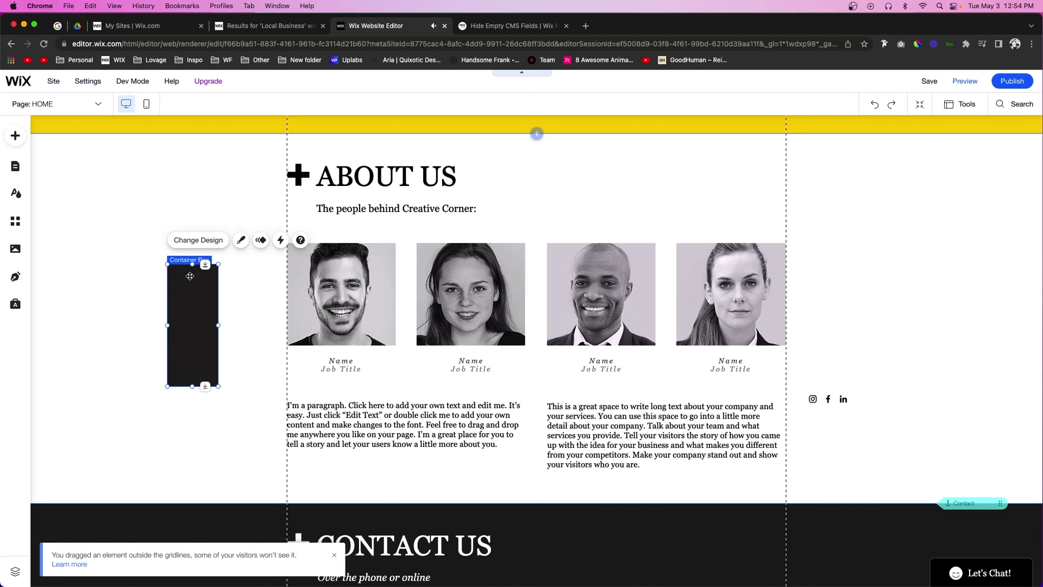
pyautogui.moveTo(215, 325); pyautogui.dragTo(206, 325)
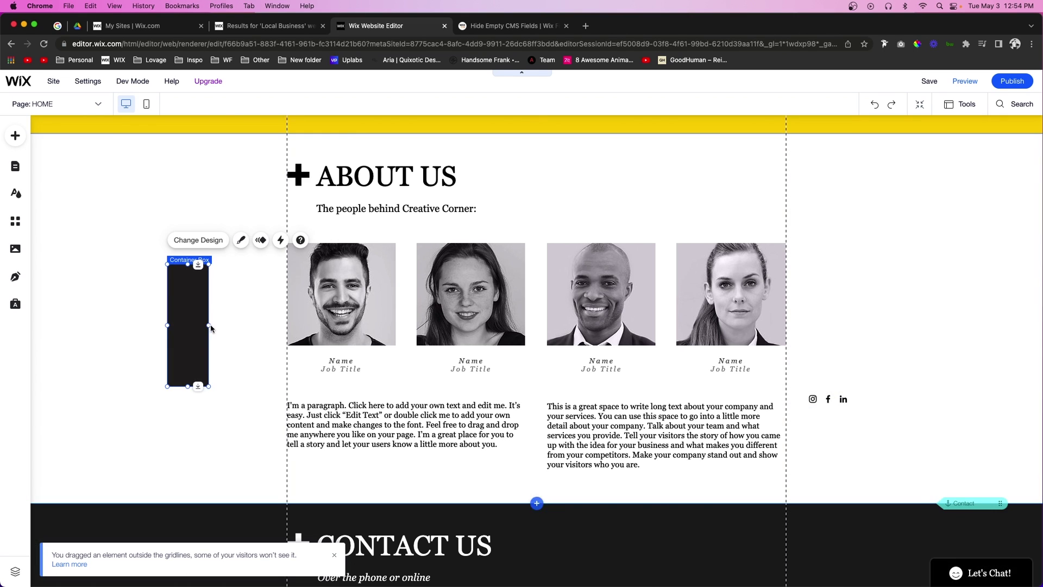
# Round the dark box's top-right and bottom-right corners to 8px
pyautogui.click(242, 242)
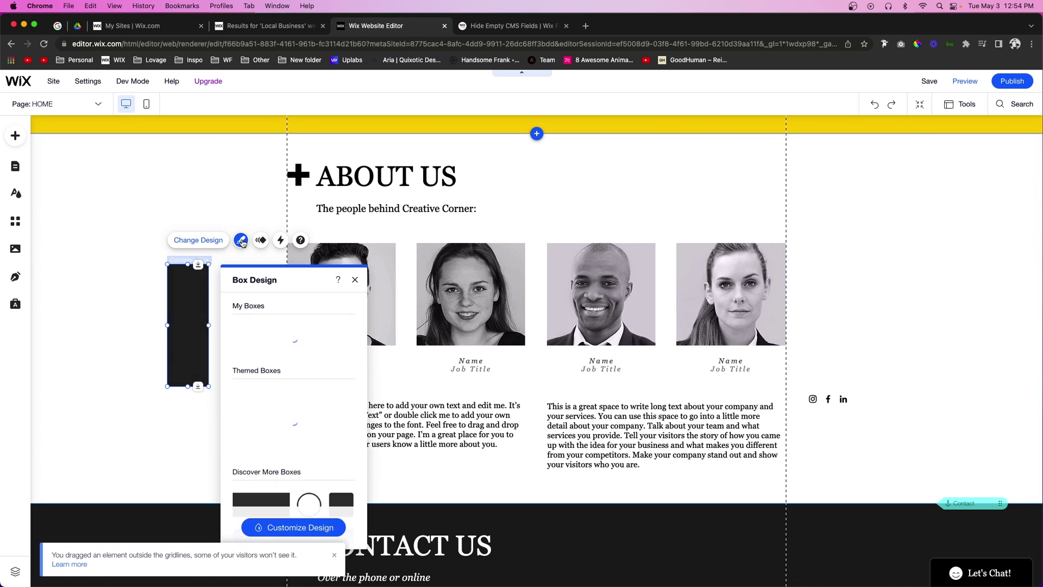
pyautogui.click(302, 527)
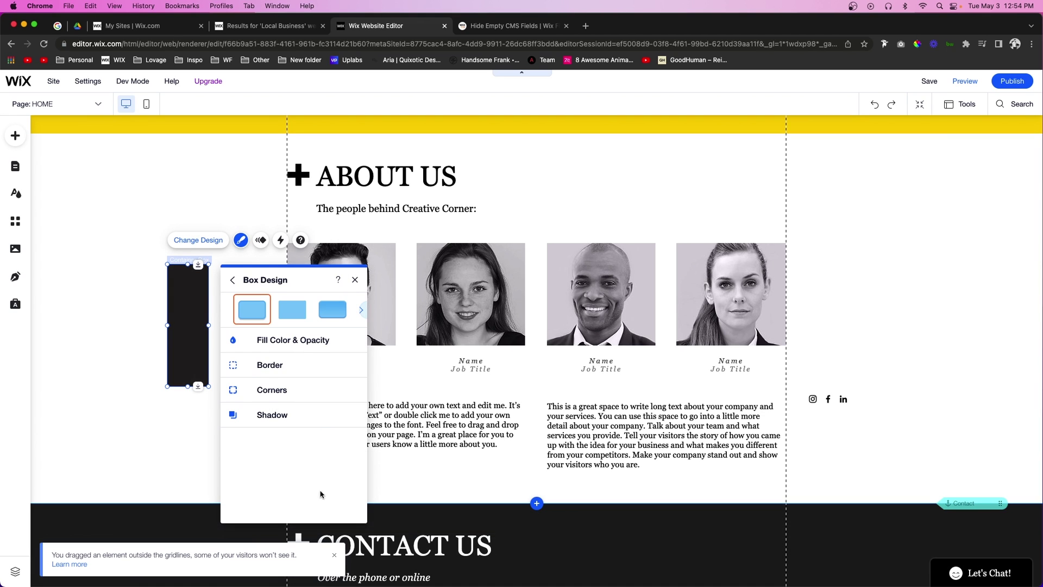
pyautogui.click(271, 393)
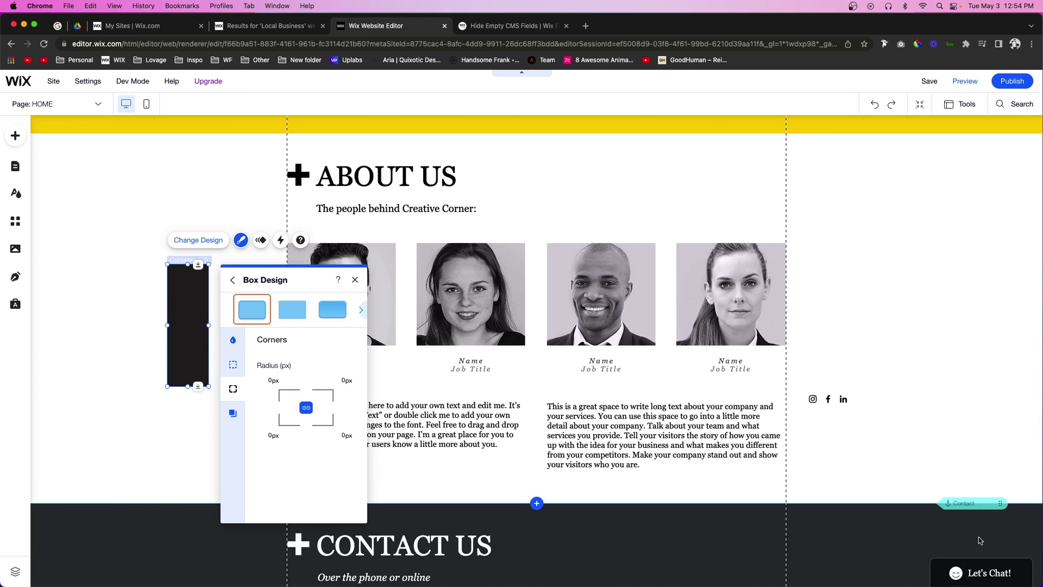
pyautogui.scroll(3, 944, 427)
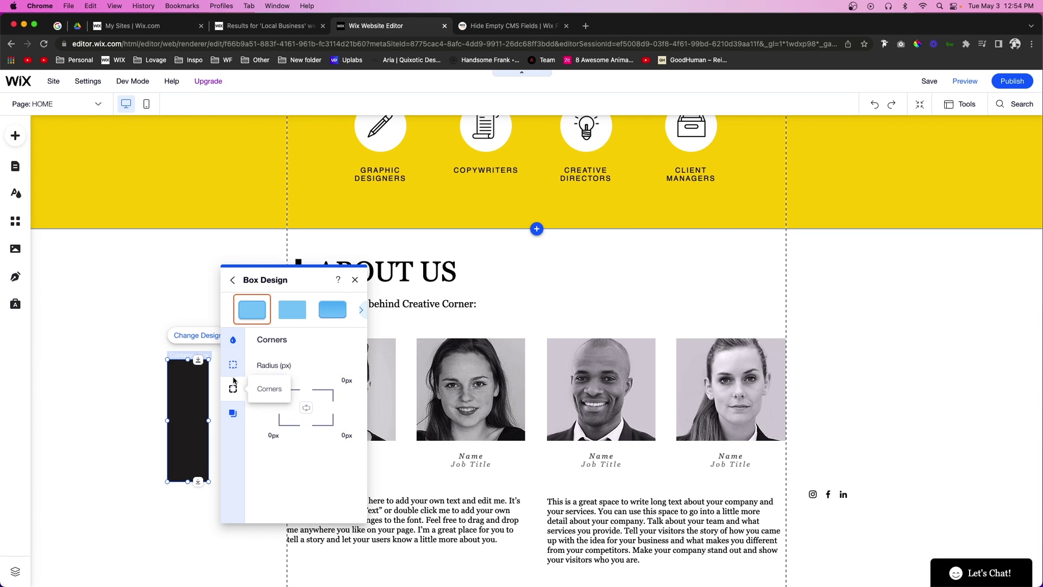
pyautogui.click(345, 378)
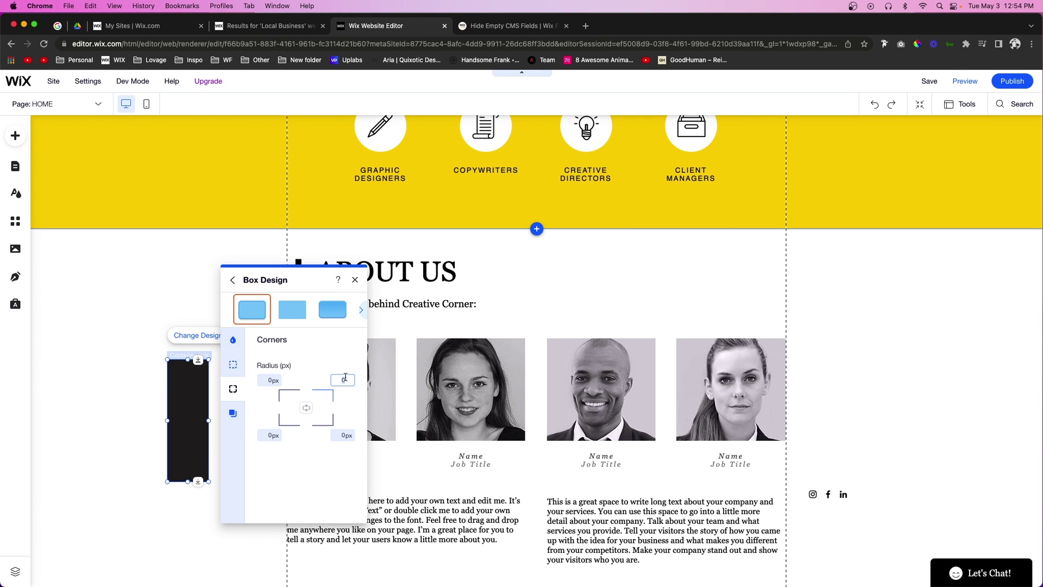
pyautogui.press('Tab')
pyautogui.write('12')
pyautogui.press('Return')
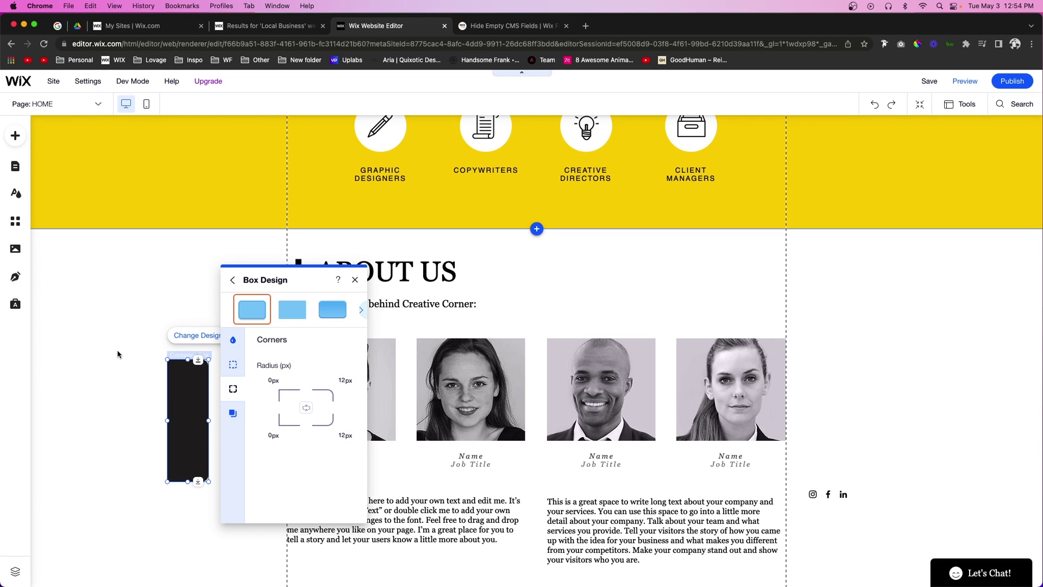
pyautogui.click(342, 381)
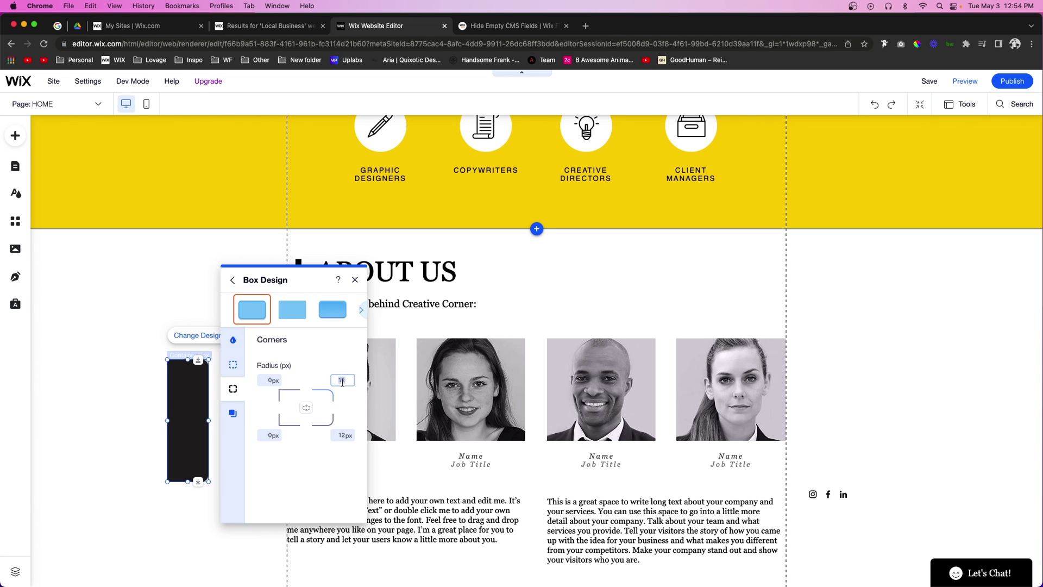
pyautogui.press('Tab')
pyautogui.write('8')
pyautogui.press('Return')
pyautogui.click(125, 383)
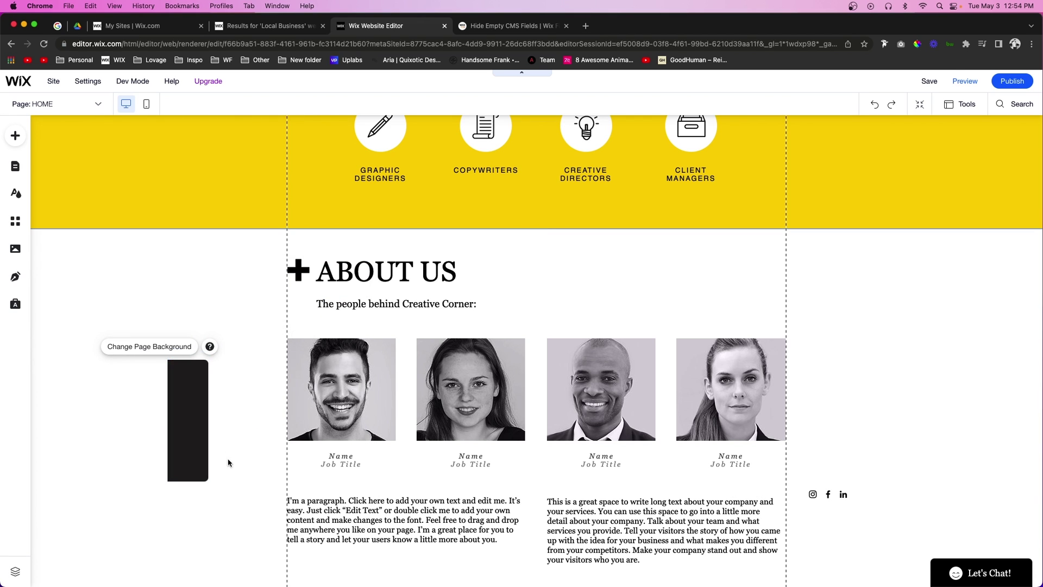
# Shrink the dark box into a small 45 × 137 px tab
pyautogui.click(207, 451)
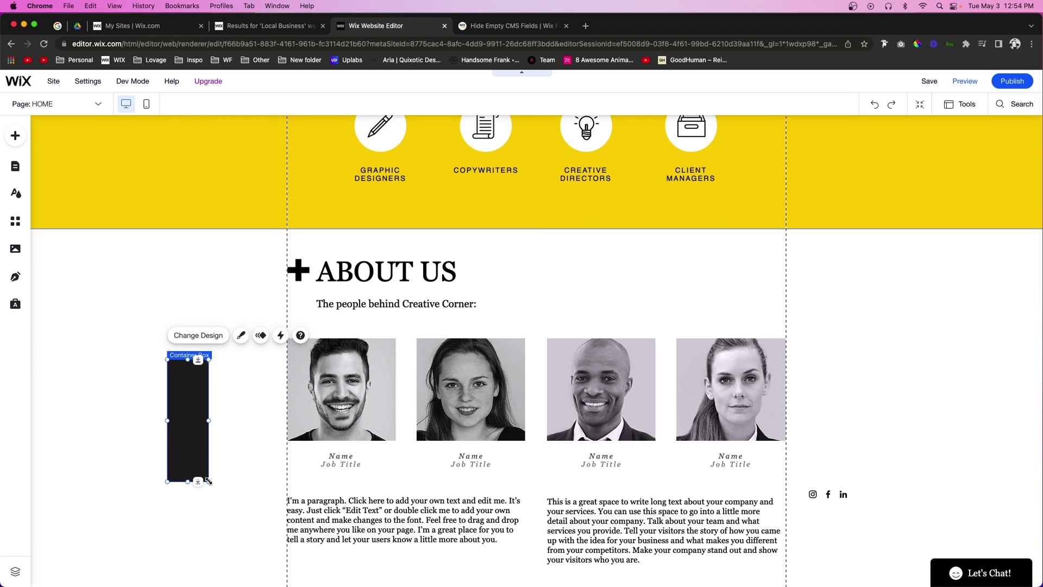
pyautogui.moveTo(208, 480); pyautogui.dragTo(192, 429)
pyautogui.click(849, 515)
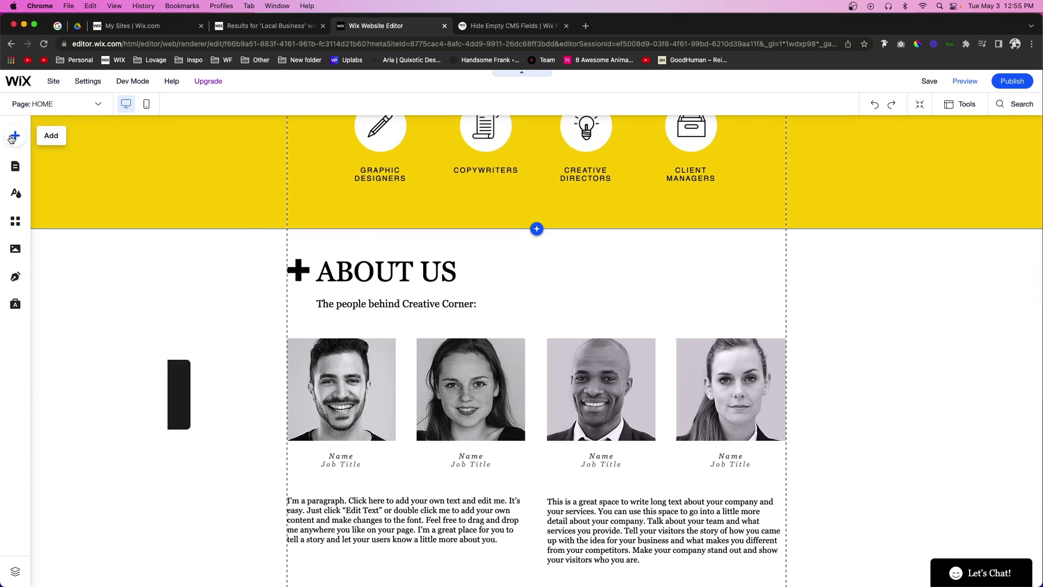
# Drag a social bar beside ABOUT US and remove its Twitter and YouTube icons
pyautogui.click(15, 135)
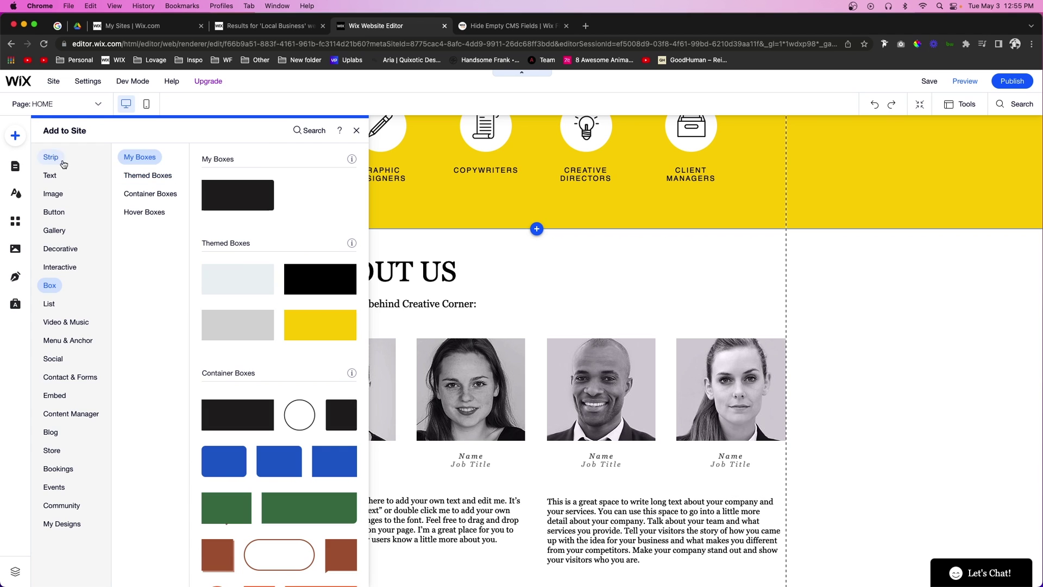
pyautogui.click(49, 359)
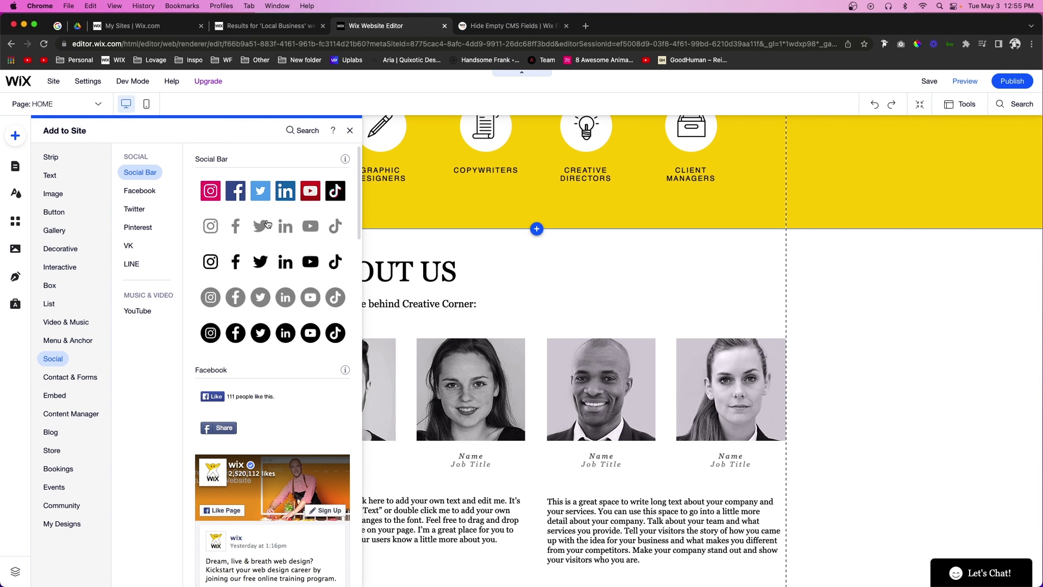
pyautogui.moveTo(255, 227); pyautogui.dragTo(786, 300)
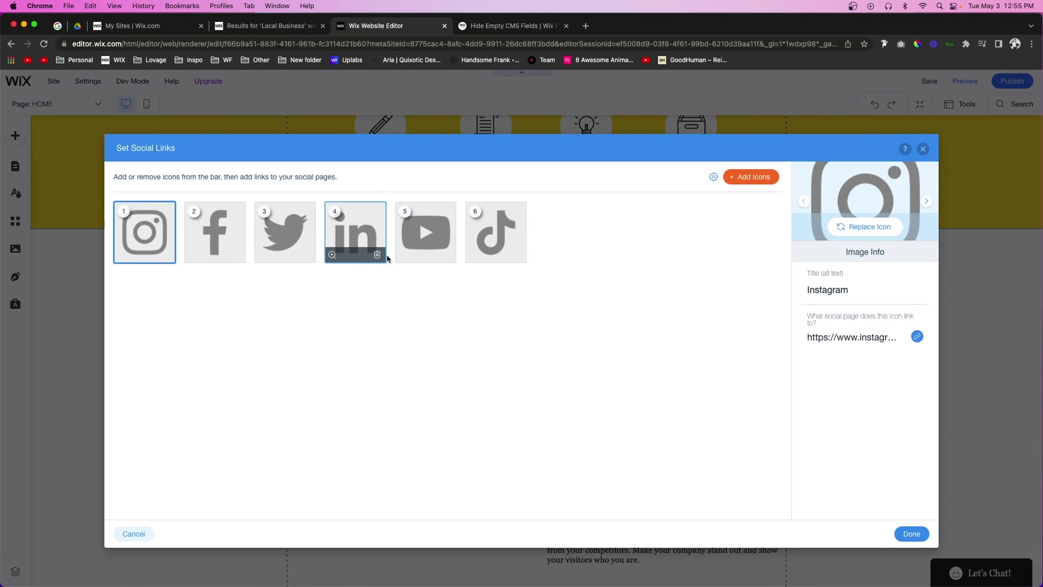
pyautogui.click(308, 255)
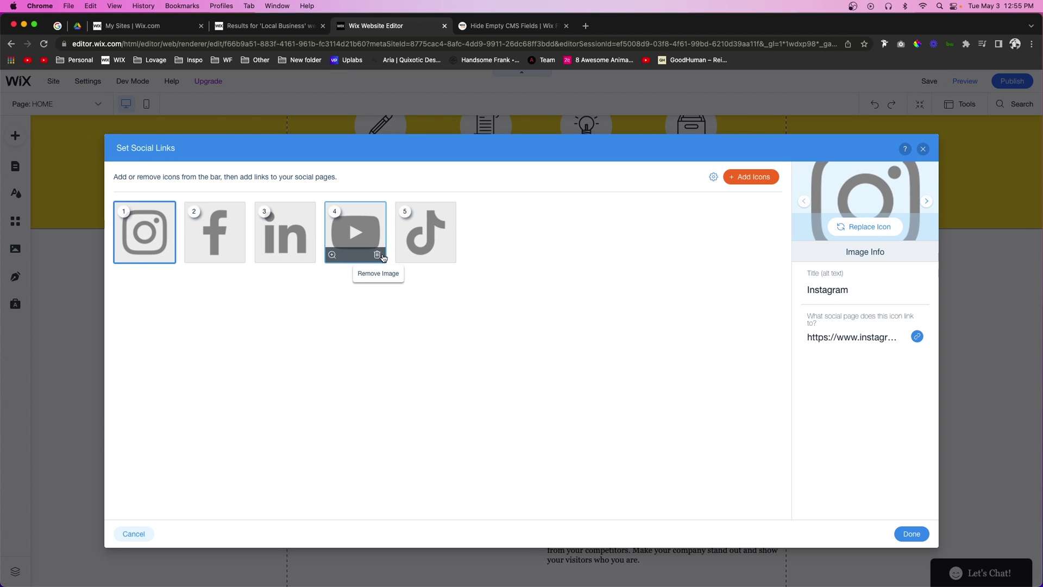
pyautogui.click(379, 256)
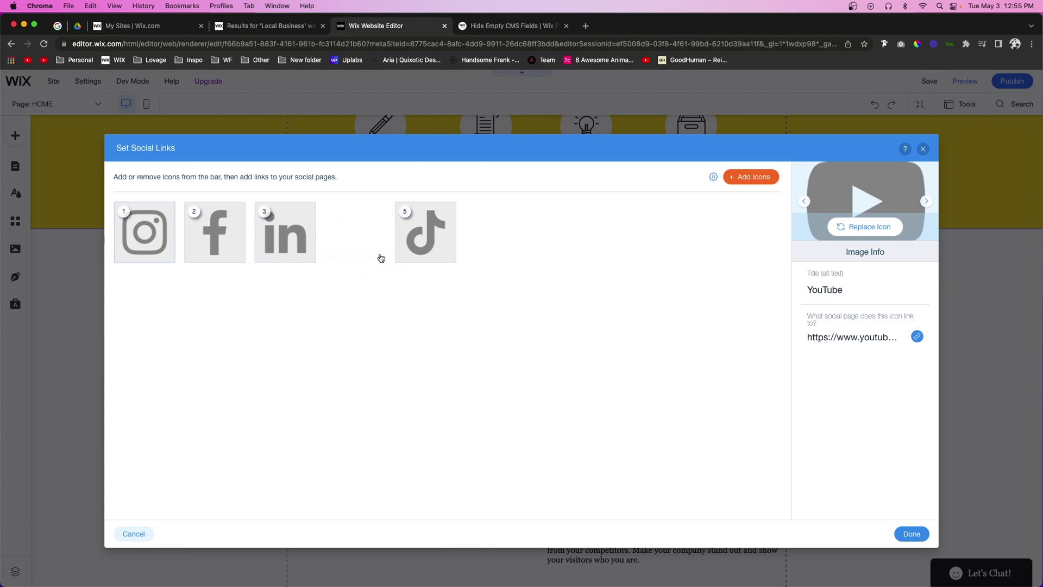
pyautogui.click(911, 534)
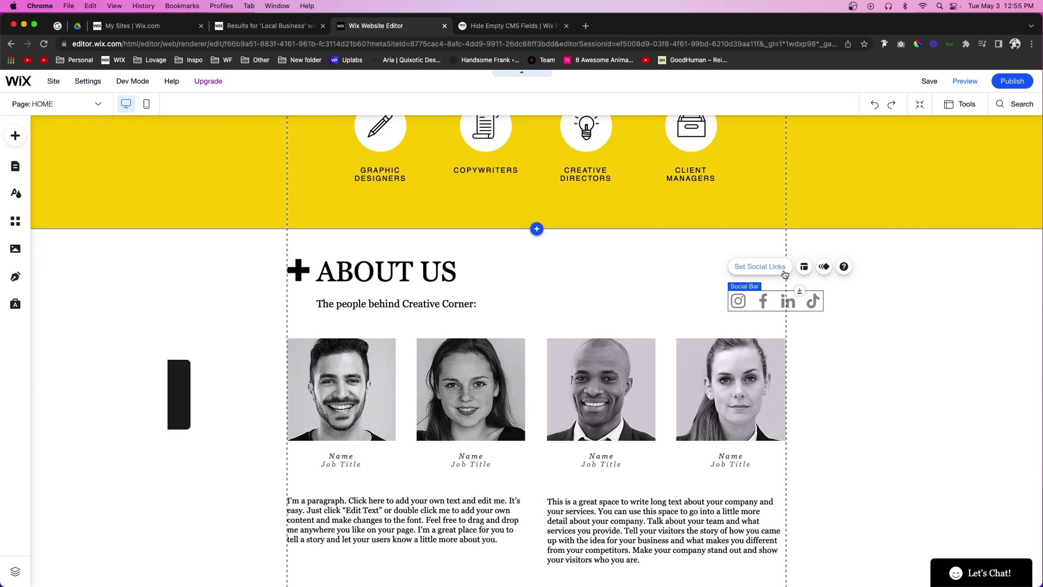
# Make the social bar vertical with 20 px icons and move it onto the black box
pyautogui.click(804, 268)
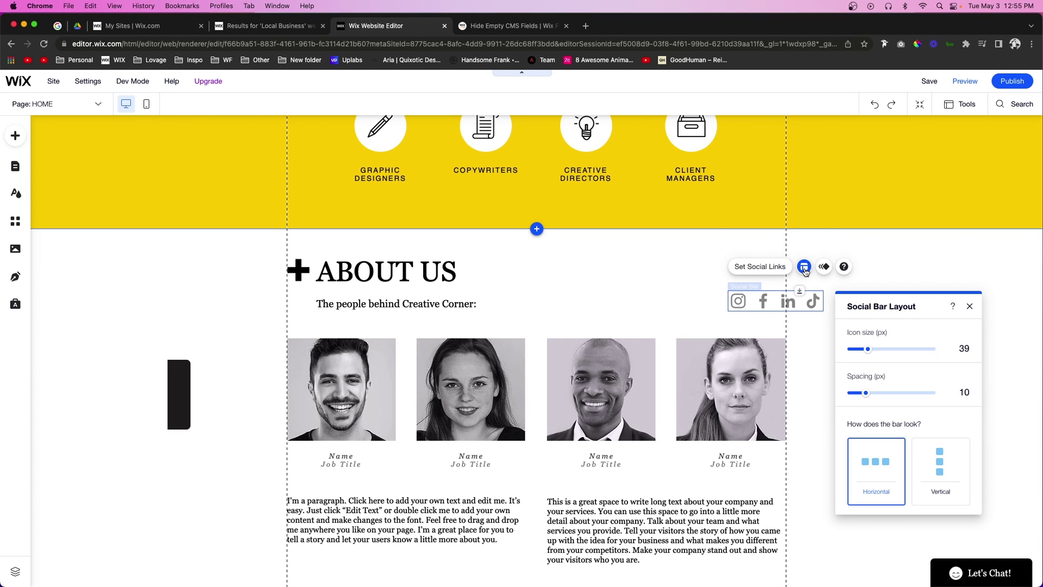
pyautogui.click(940, 467)
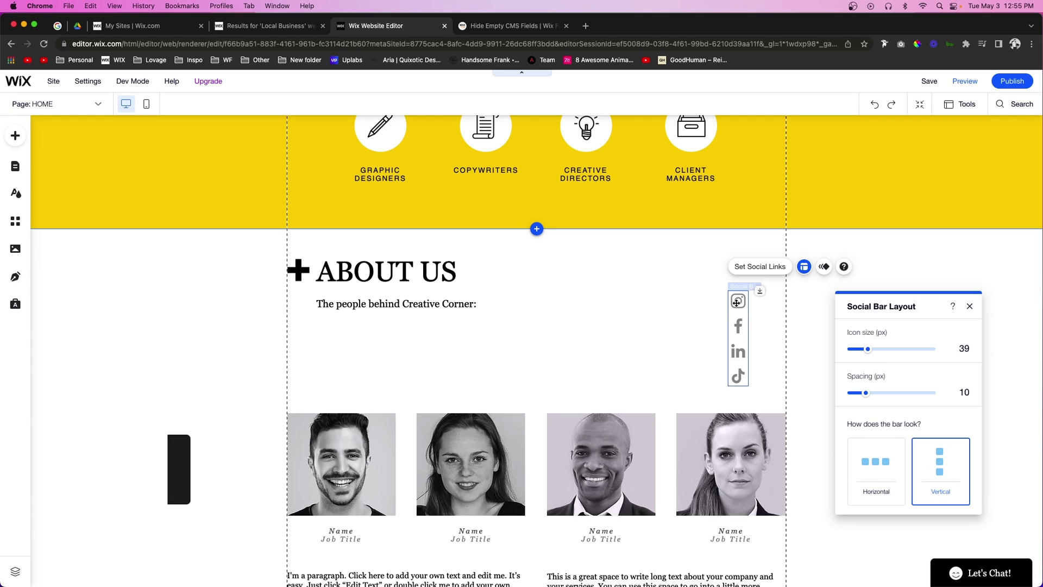
pyautogui.click(953, 347)
pyautogui.press('Return')
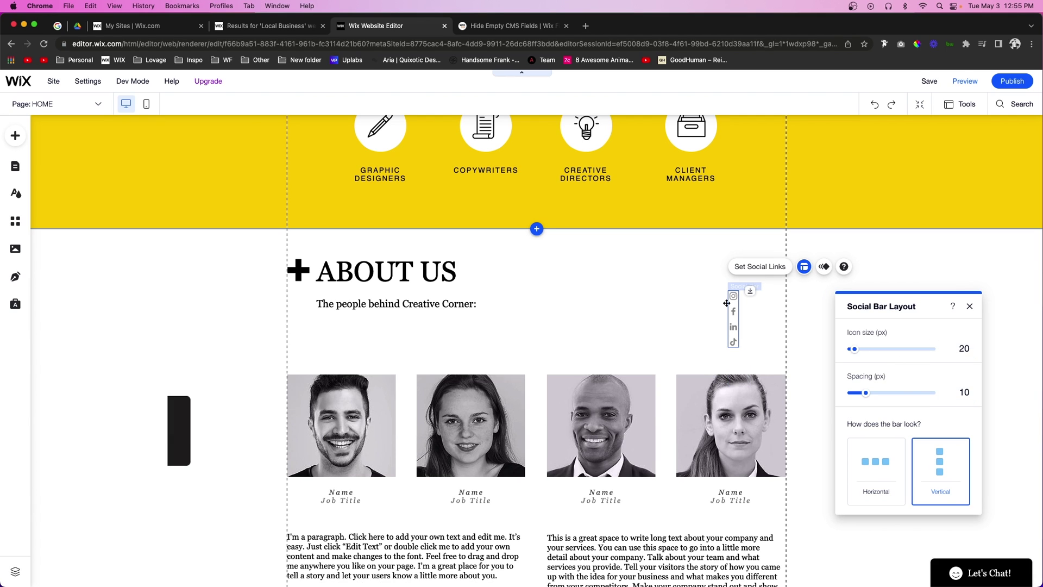
pyautogui.moveTo(733, 303); pyautogui.dragTo(178, 413)
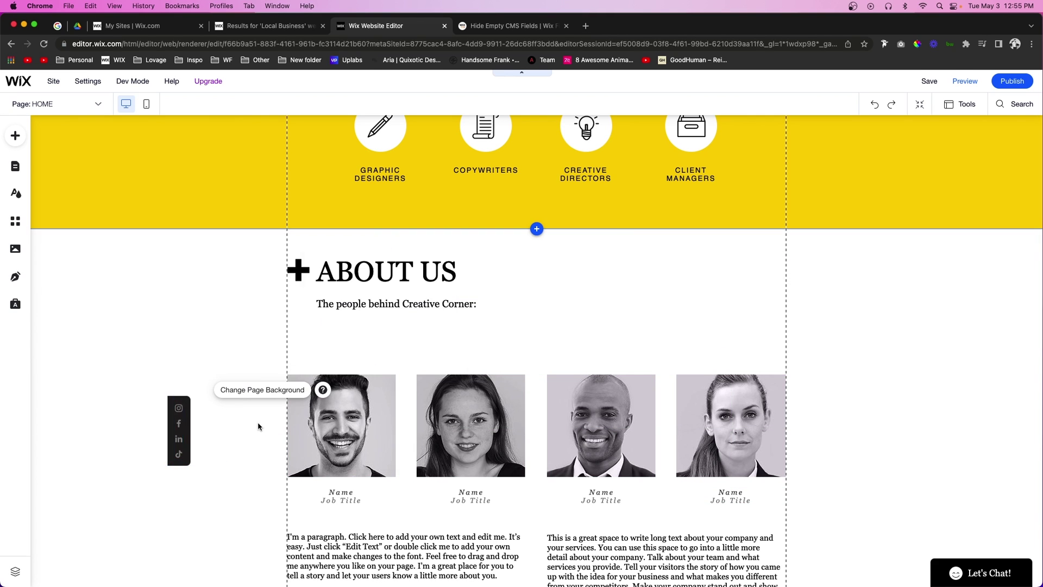
# Pin the dark container box to middle-left with offsets of 0 px horizontal and 108 px vertical
pyautogui.click(188, 415)
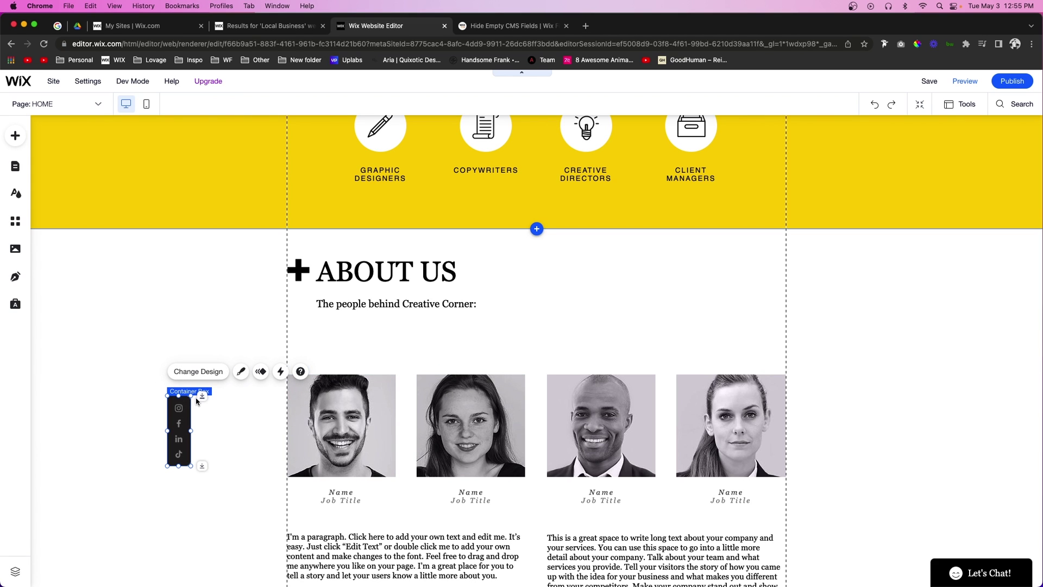
pyautogui.rightClick(188, 407)
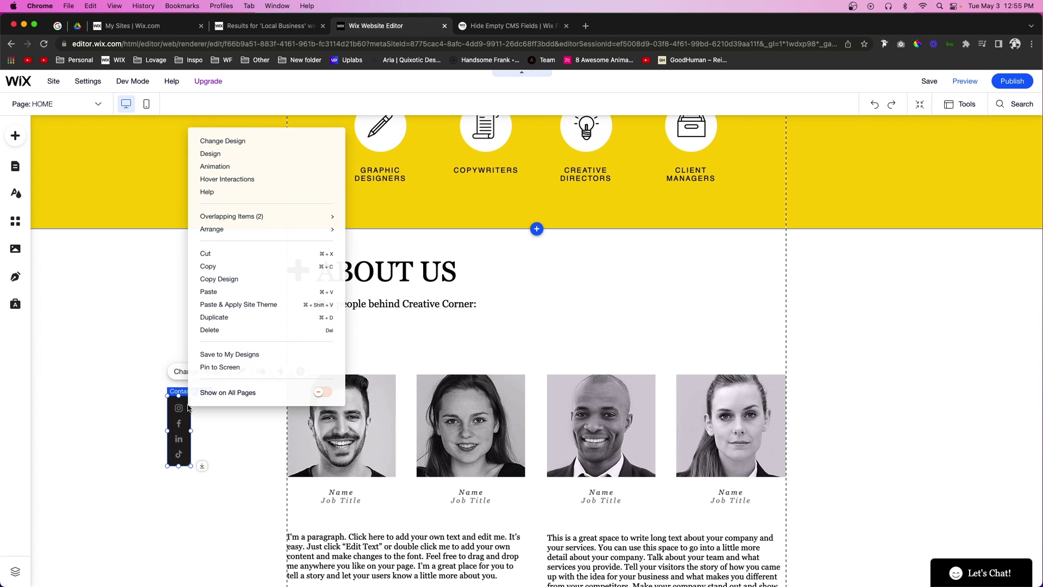
pyautogui.click(220, 368)
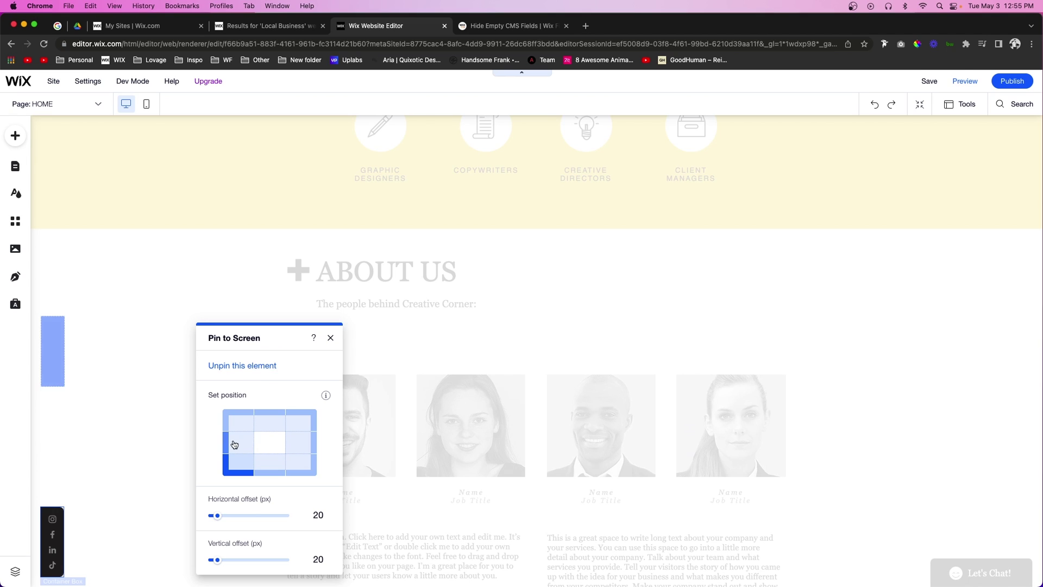
pyautogui.click(232, 445)
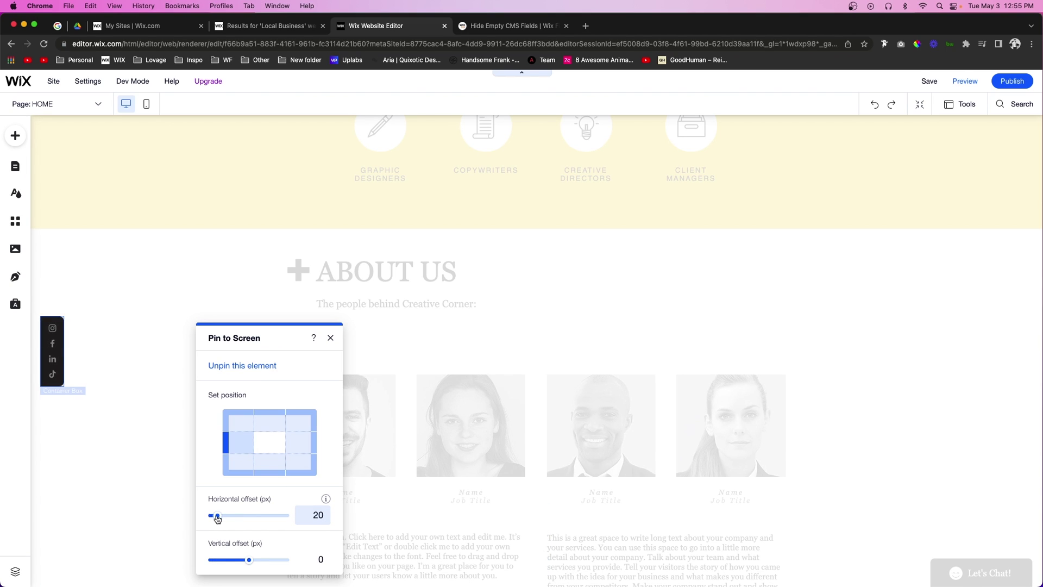
pyautogui.moveTo(216, 518); pyautogui.dragTo(181, 518)
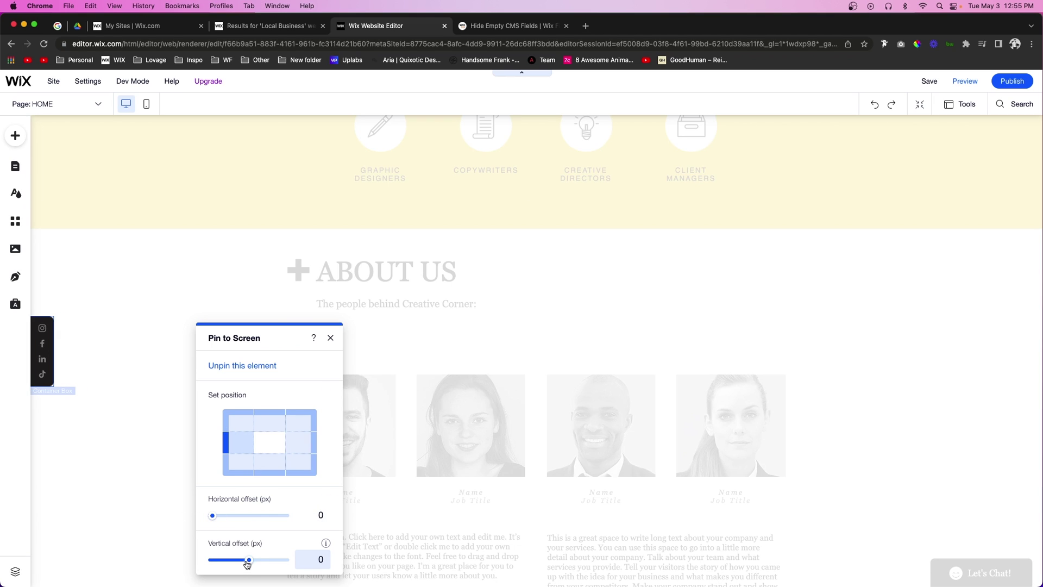
pyautogui.moveTo(247, 562); pyautogui.dragTo(275, 563)
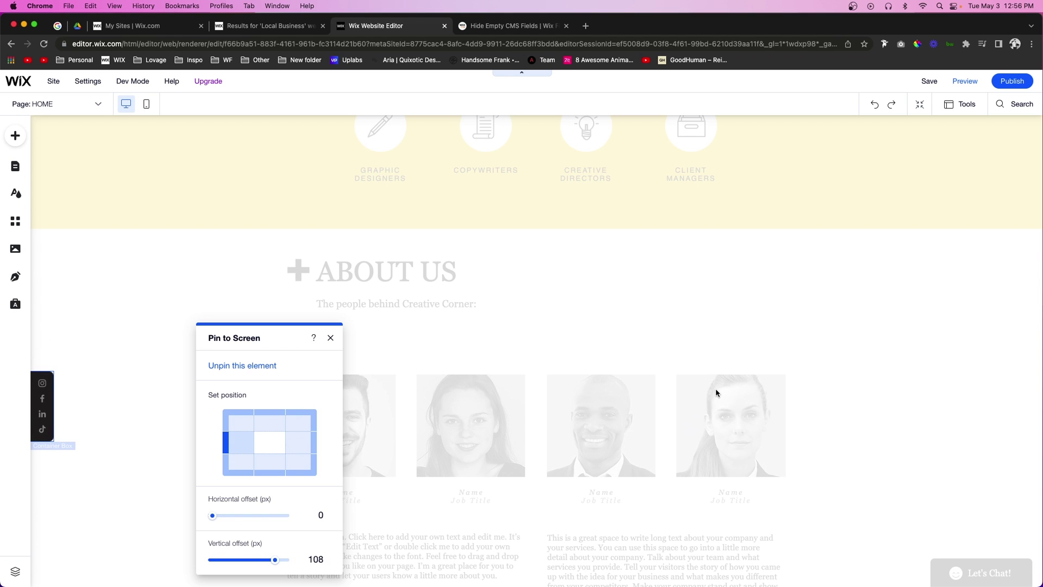
pyautogui.click(892, 310)
pyautogui.scroll(6, 948, 259)
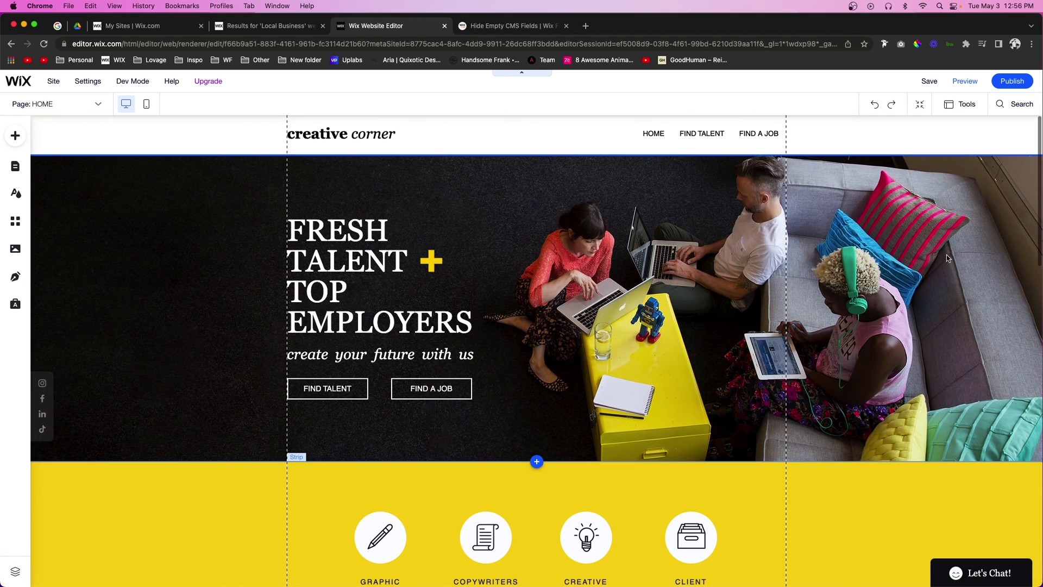
# Check the pinned tab by scrolling, then delete the Social Bar inside it
pyautogui.scroll(-15, 947, 258)
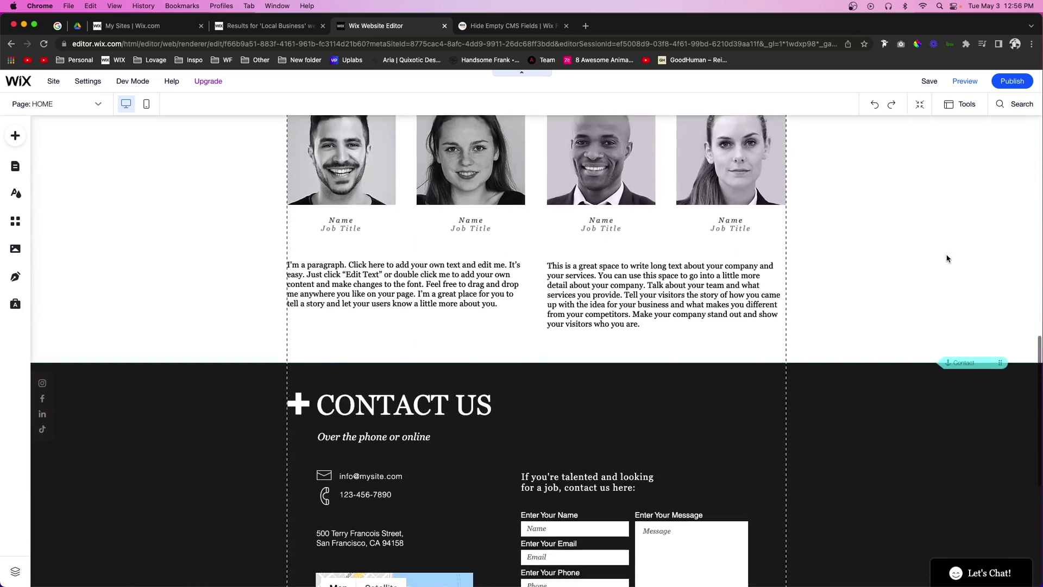
pyautogui.scroll(-2, 948, 259)
pyautogui.scroll(10, 947, 258)
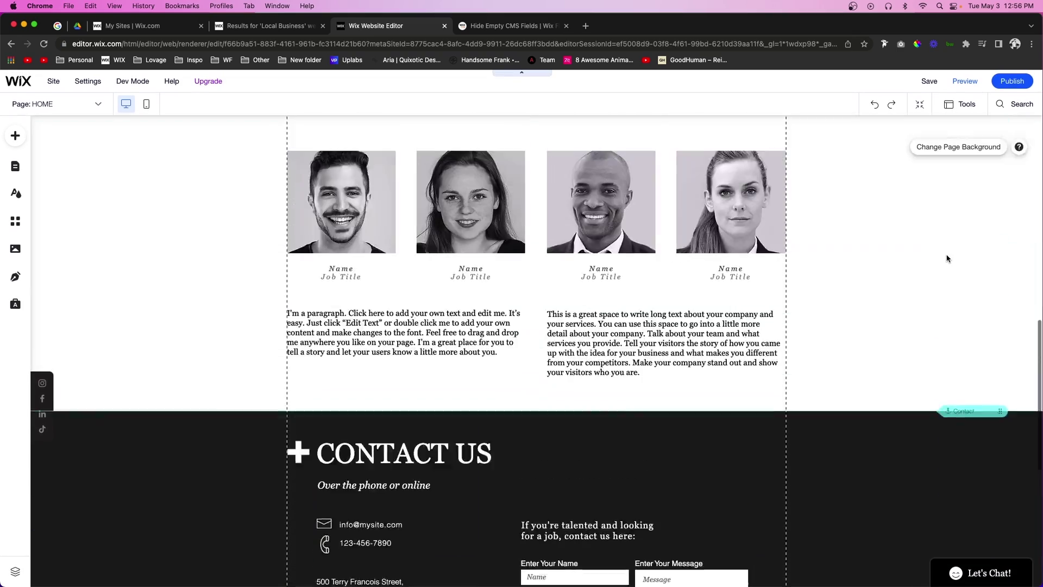
pyautogui.scroll(5, 947, 259)
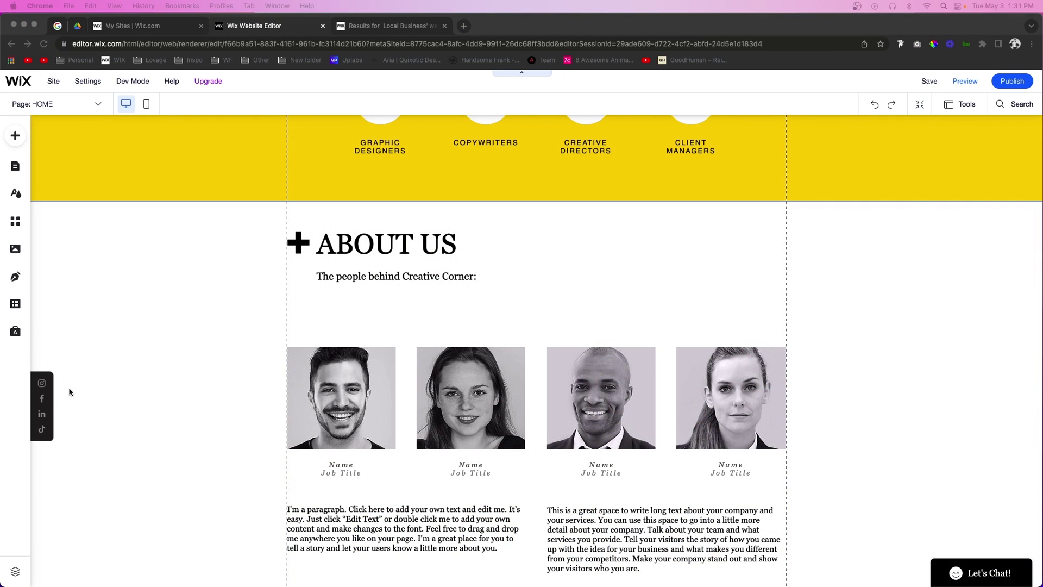
pyautogui.click(44, 400)
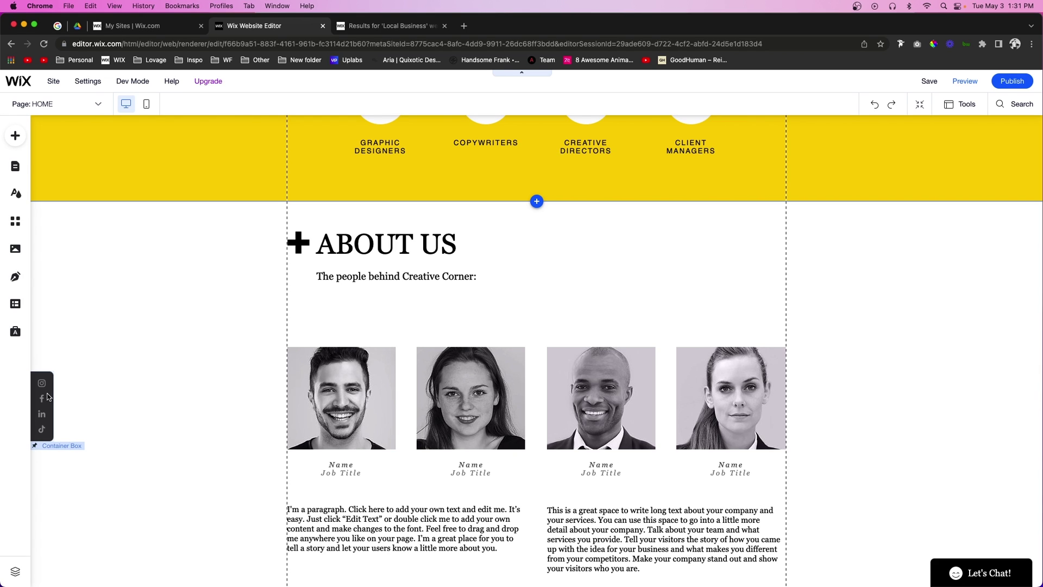
pyautogui.click(42, 396)
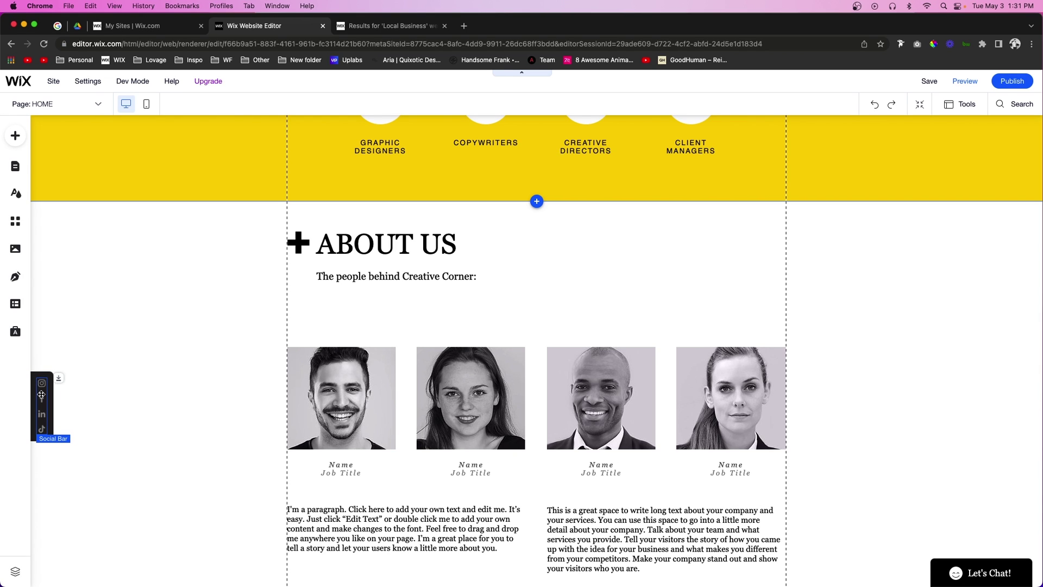
pyautogui.press('Delete')
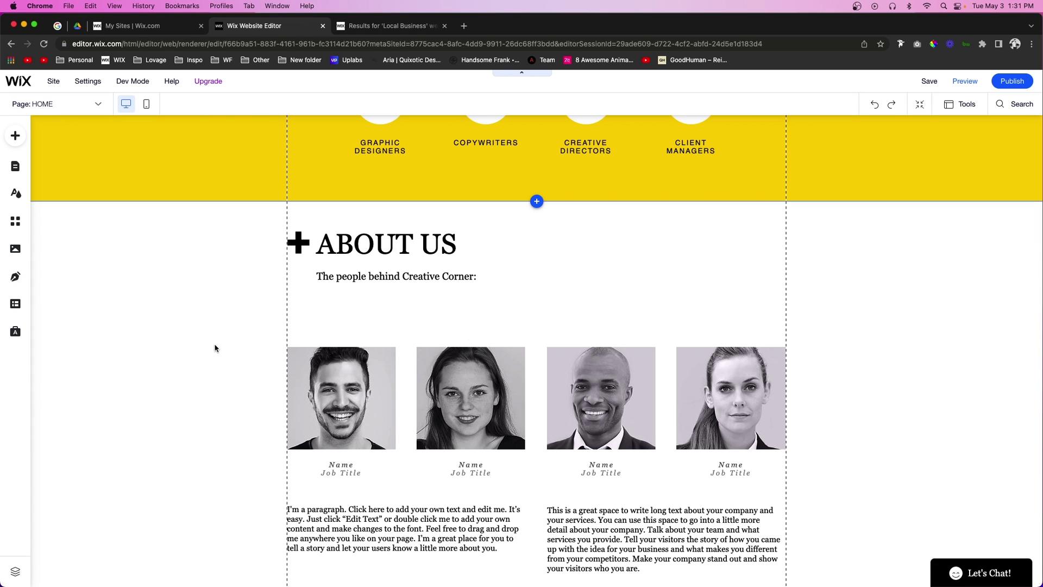
pyautogui.click(16, 248)
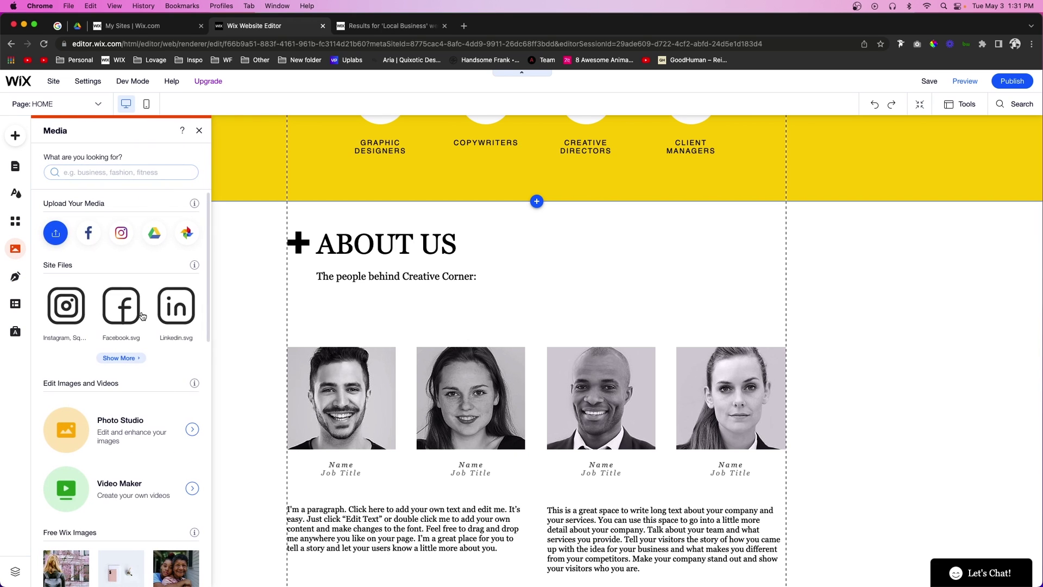
# Add the Instagram, Facebook and LinkedIn SVGs from Site Files and shrink them beside ABOUT US
pyautogui.click(119, 358)
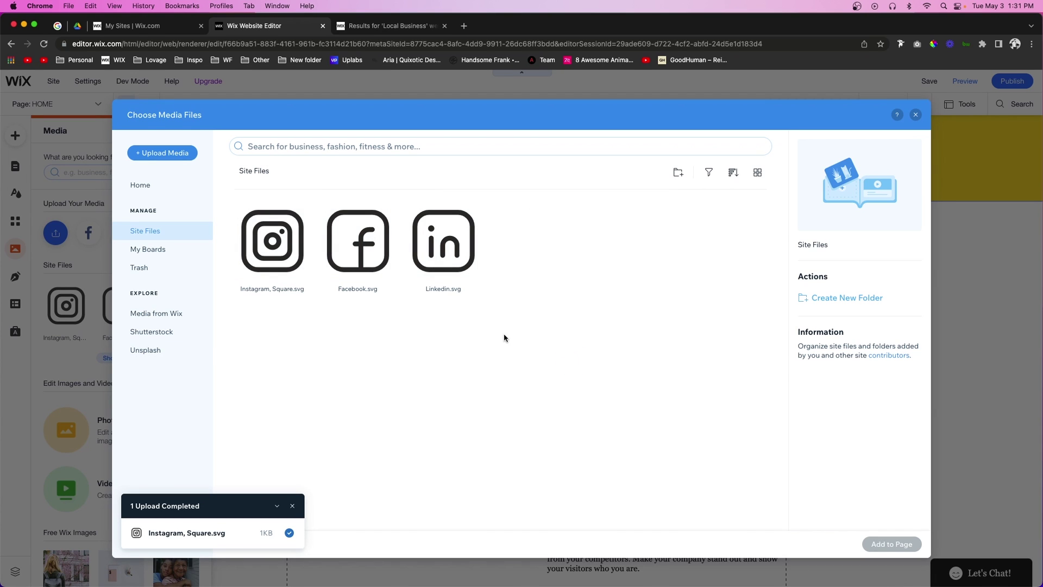
pyautogui.moveTo(504, 338); pyautogui.dragTo(233, 201)
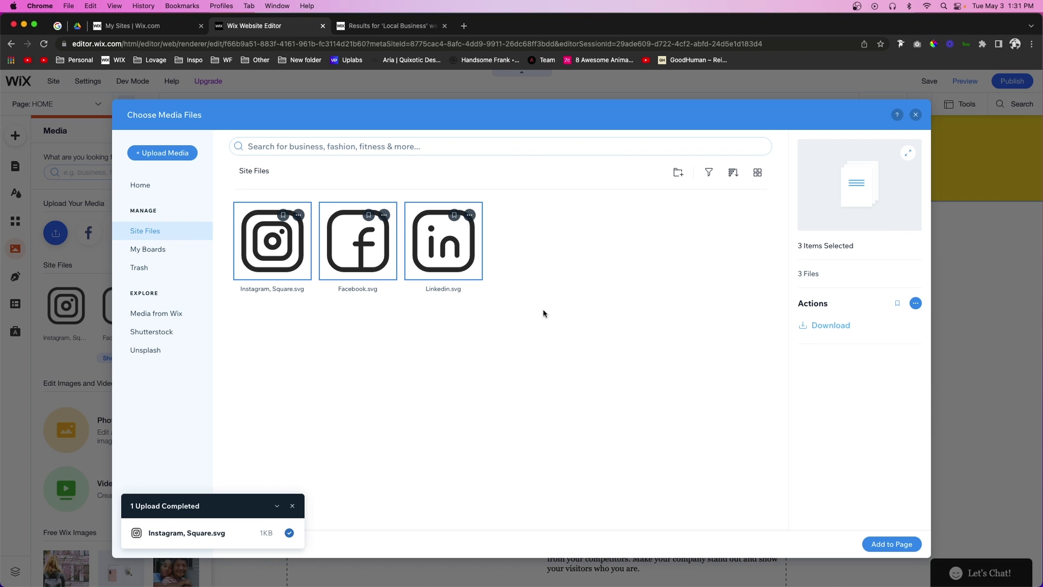
pyautogui.click(891, 543)
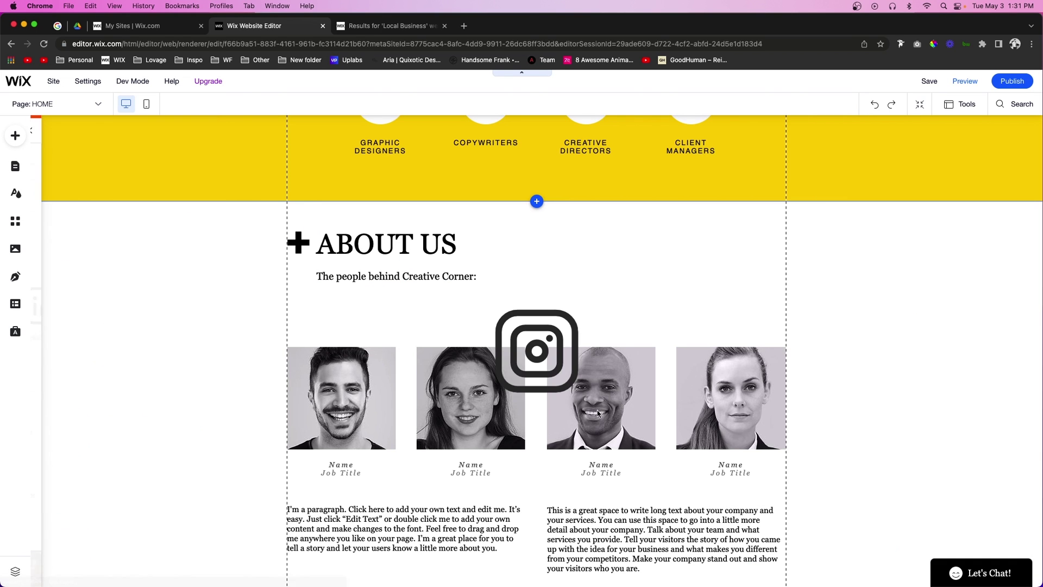
pyautogui.moveTo(556, 330); pyautogui.dragTo(176, 305)
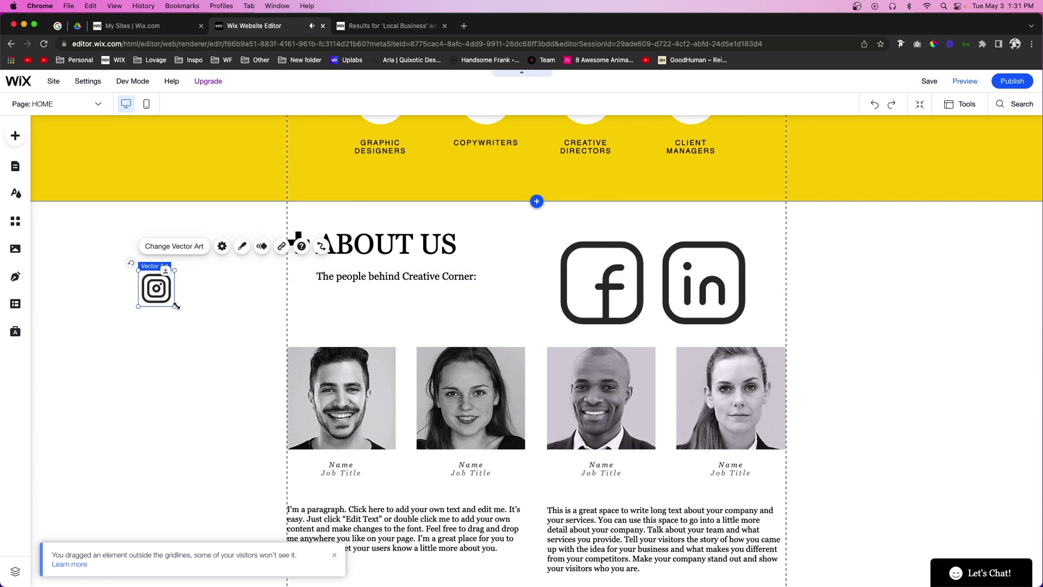
pyautogui.click(602, 283)
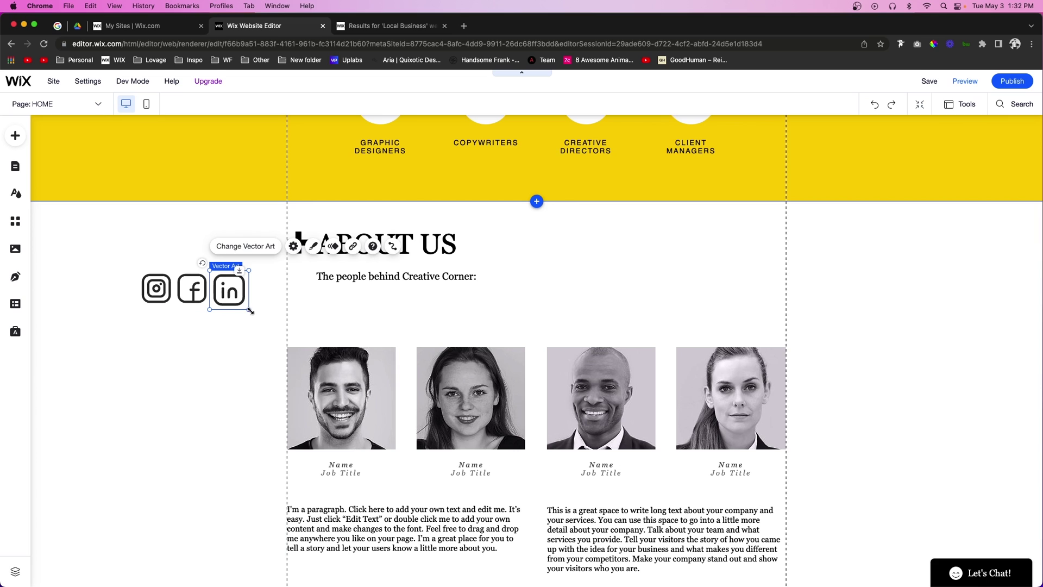
pyautogui.moveTo(250, 310)
pyautogui.mouseDown()
pyautogui.moveTo(239, 304)
pyautogui.moveTo(245, 313)
pyautogui.mouseUp()
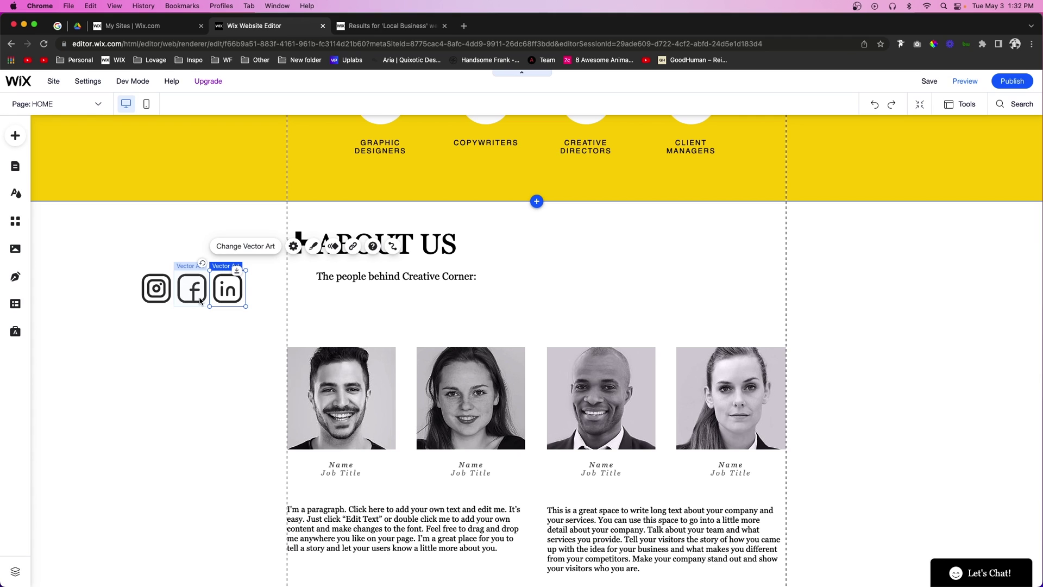
pyautogui.click(193, 295)
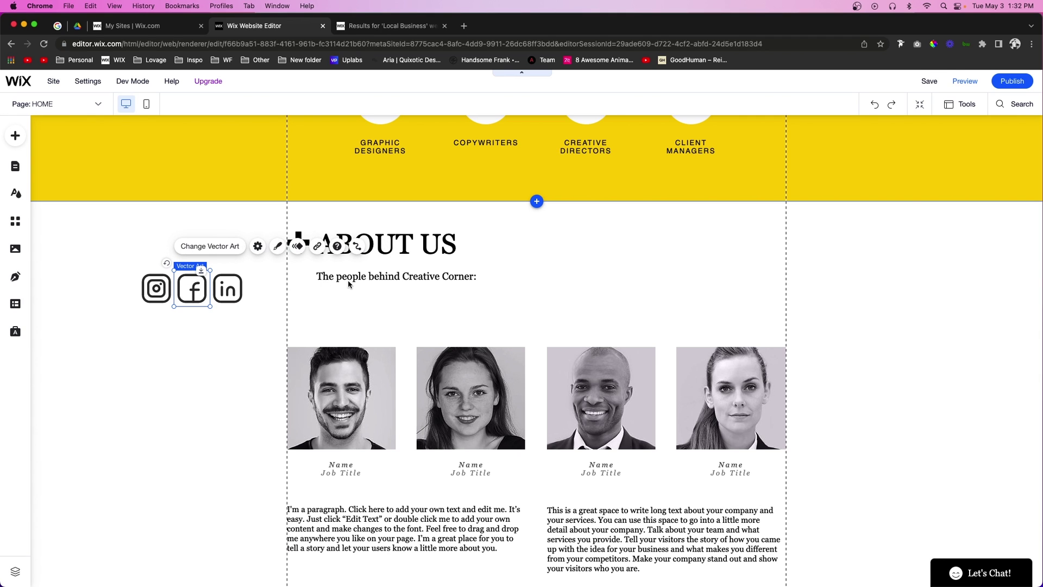
pyautogui.click(318, 248)
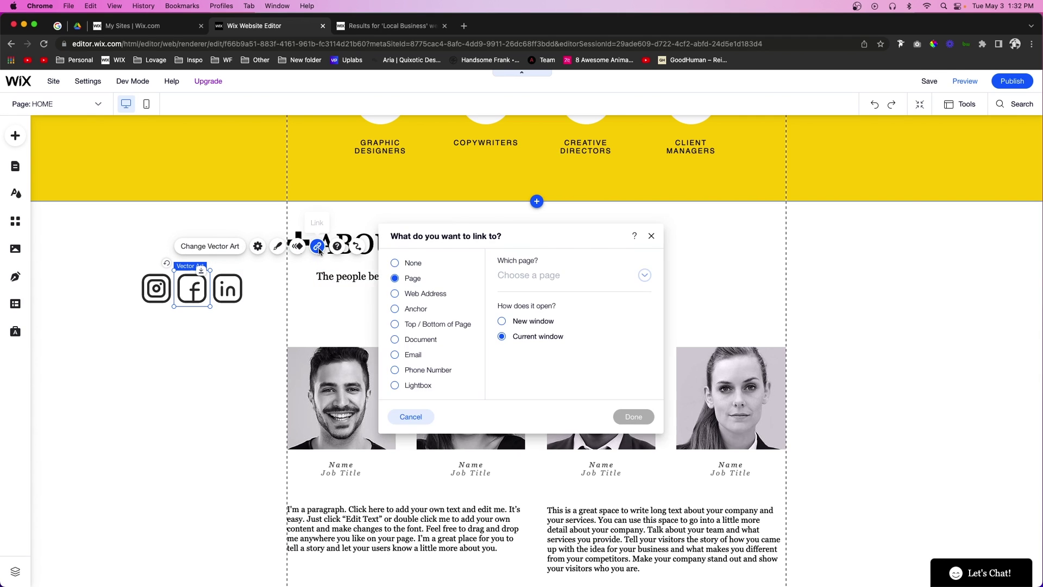
pyautogui.click(411, 297)
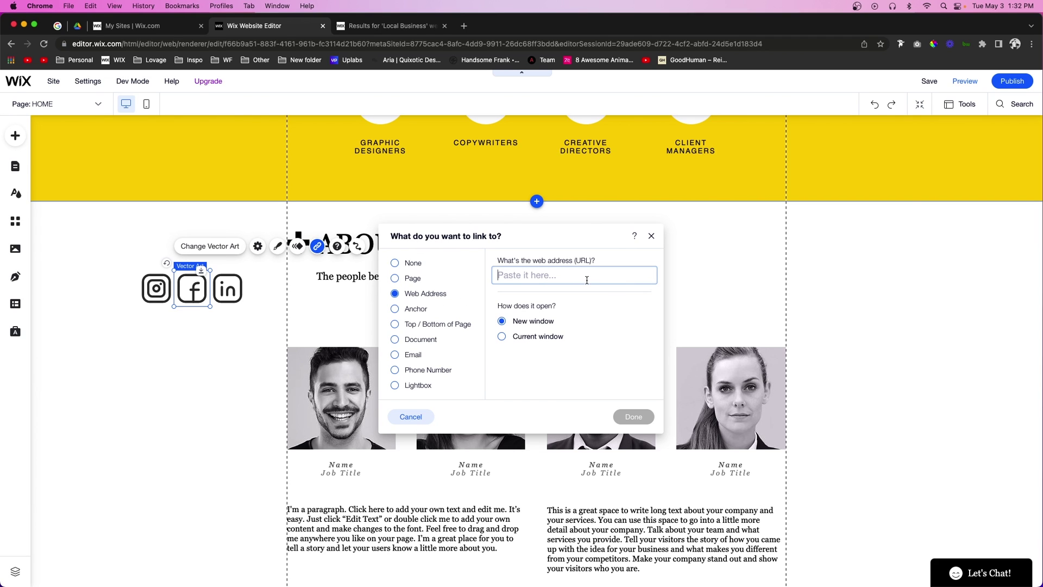
pyautogui.click(652, 236)
# Shrink the Instagram icon to match the other social icons
pyautogui.click(155, 297)
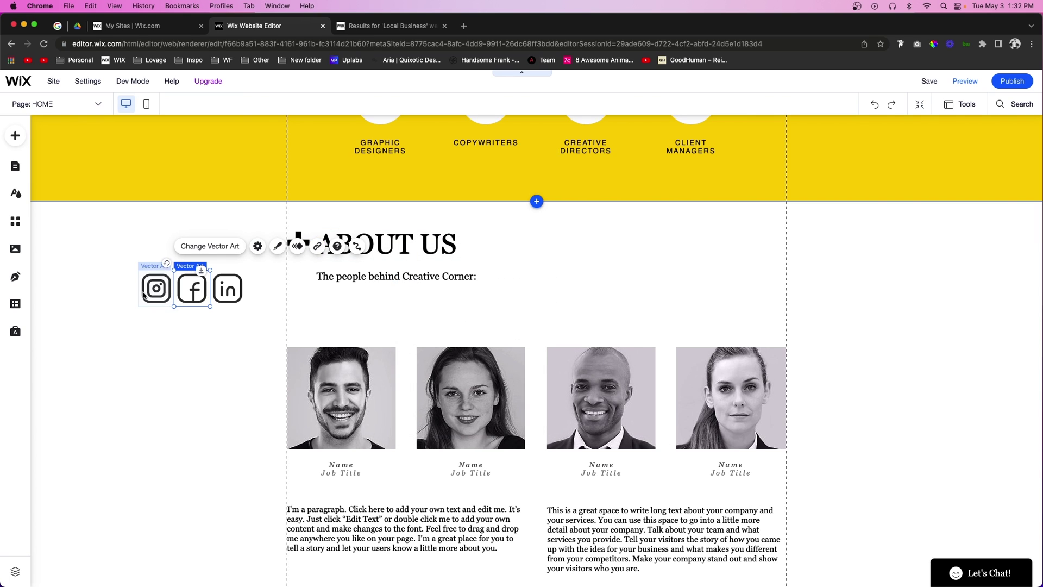
pyautogui.moveTo(174, 307); pyautogui.dragTo(226, 287)
pyautogui.click(192, 289)
# Group the LinkedIn, Facebook and Instagram icons and move the group under the Creative Corner subtitle
pyautogui.click(221, 282)
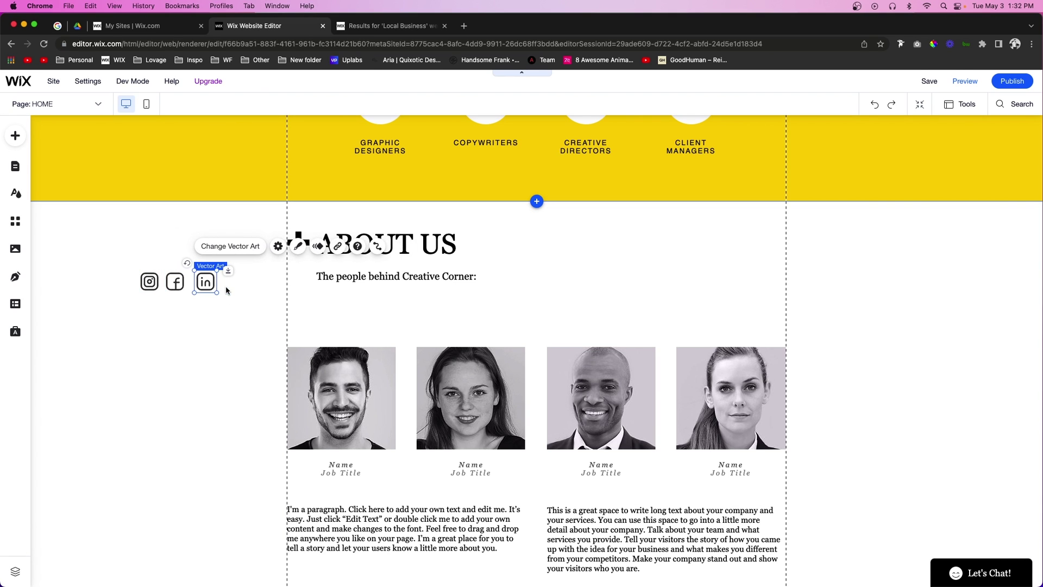
pyautogui.keyDown('shift'); pyautogui.click(175, 281); pyautogui.keyUp('shift')
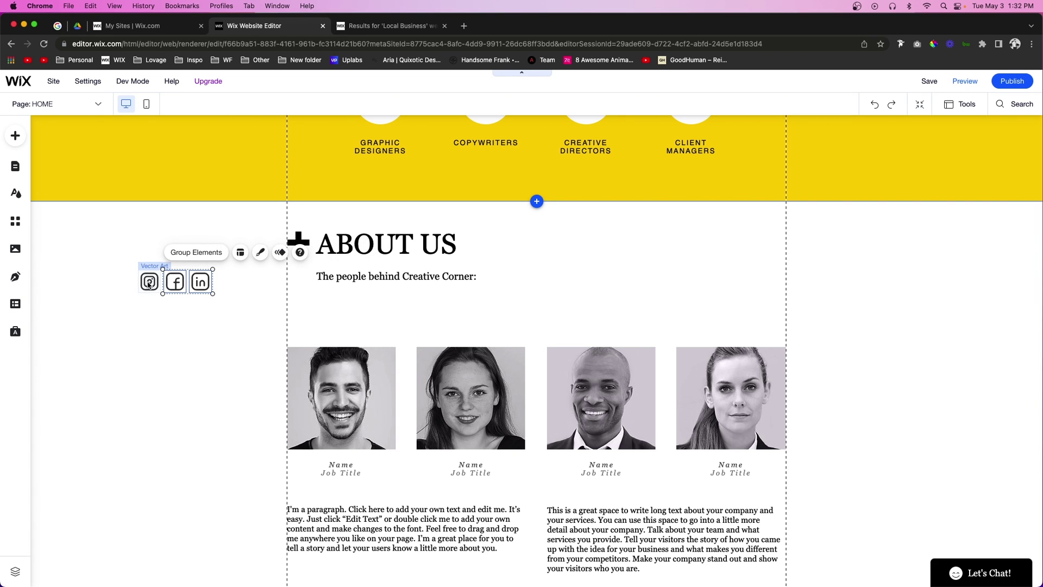
pyautogui.keyDown('shift'); pyautogui.click(149, 283); pyautogui.keyUp('shift')
pyautogui.click(172, 252)
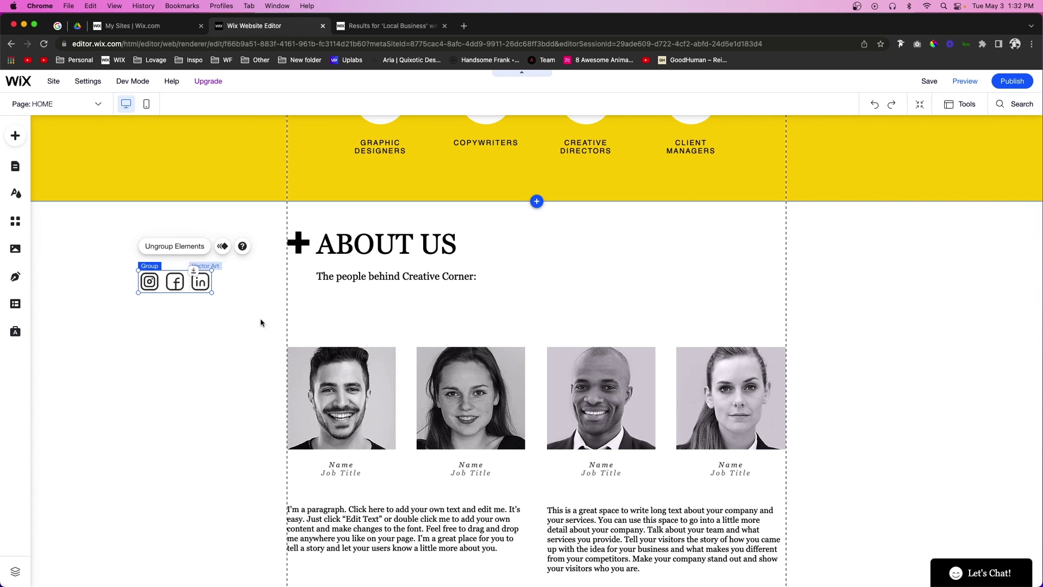
pyautogui.moveTo(175, 283); pyautogui.dragTo(361, 311)
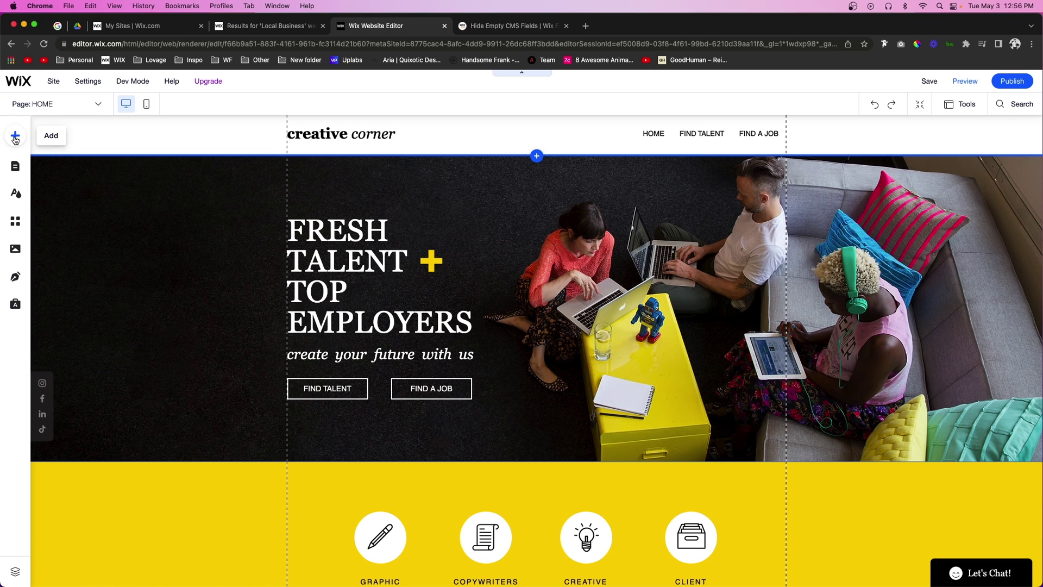
# Add the Content Manager to the site and apply its Team preset
pyautogui.click(15, 137)
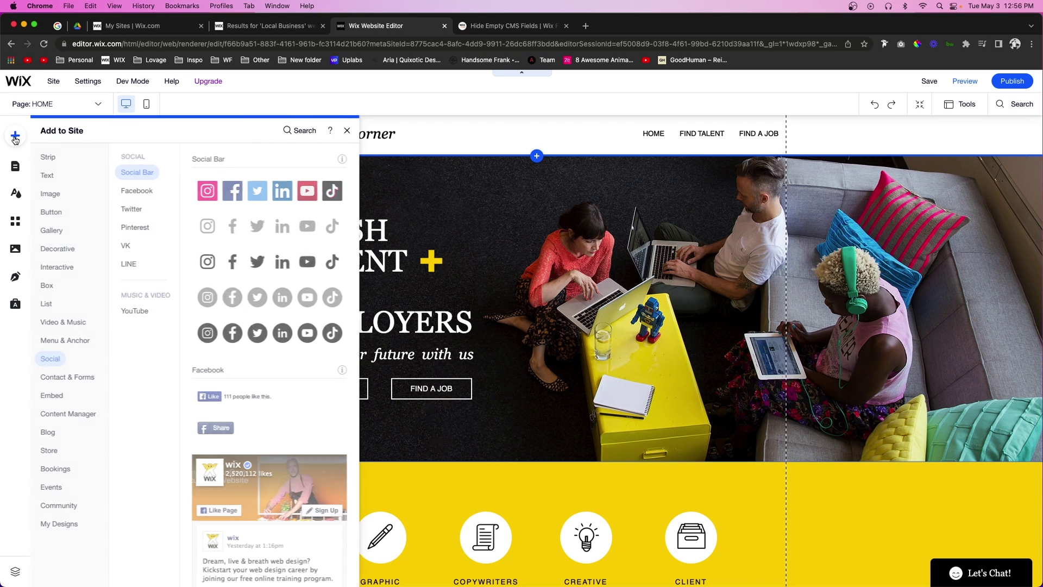
pyautogui.click(65, 413)
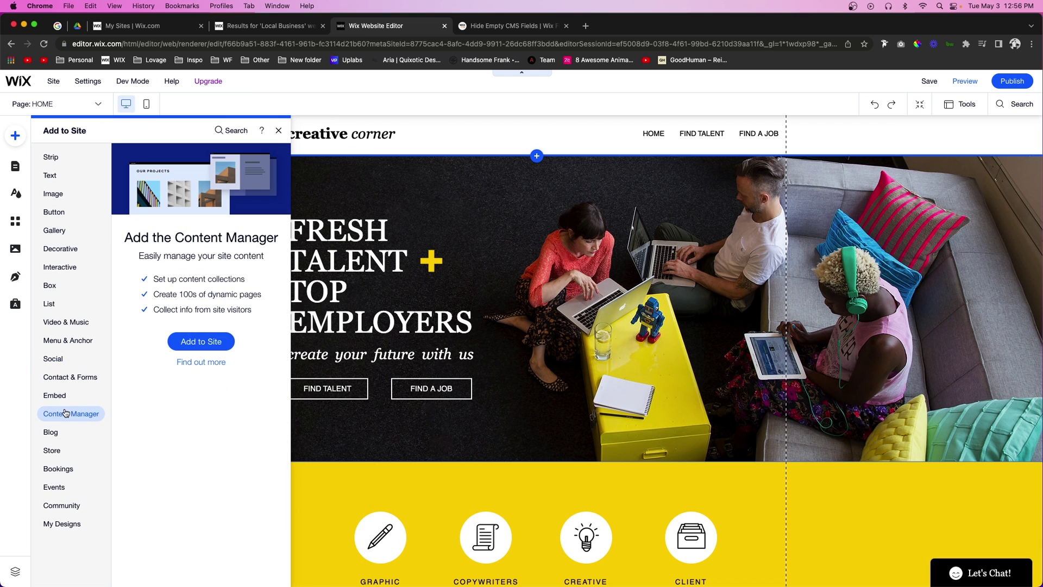
pyautogui.click(189, 339)
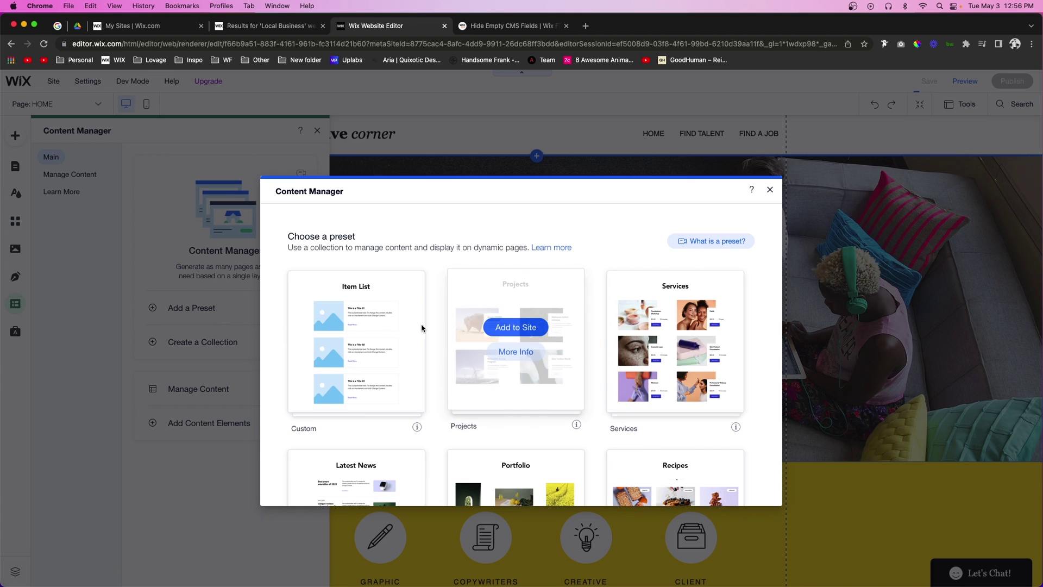
pyautogui.scroll(-10, 437, 328)
pyautogui.moveTo(342, 420)
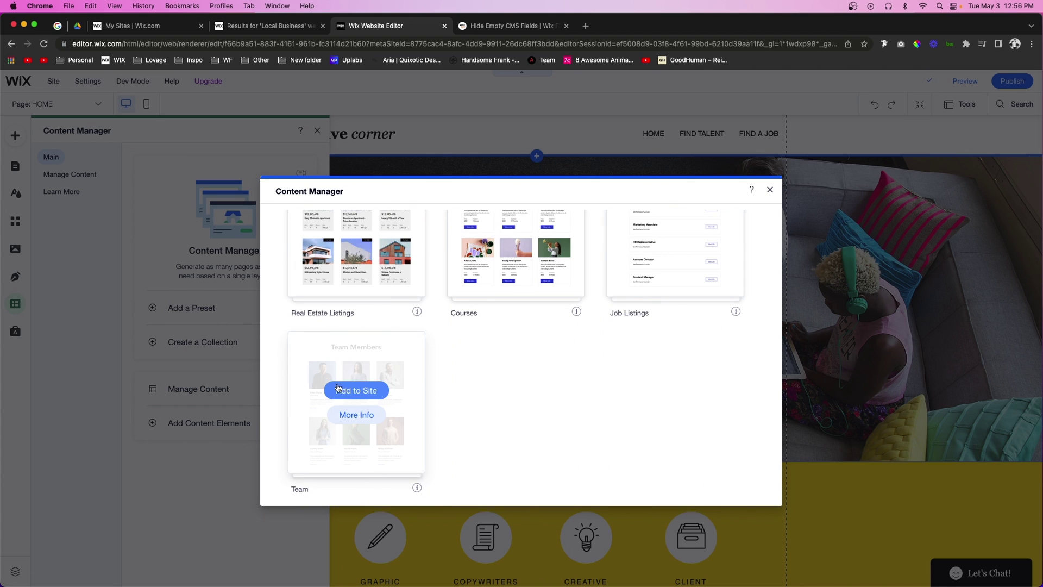
pyautogui.click(344, 391)
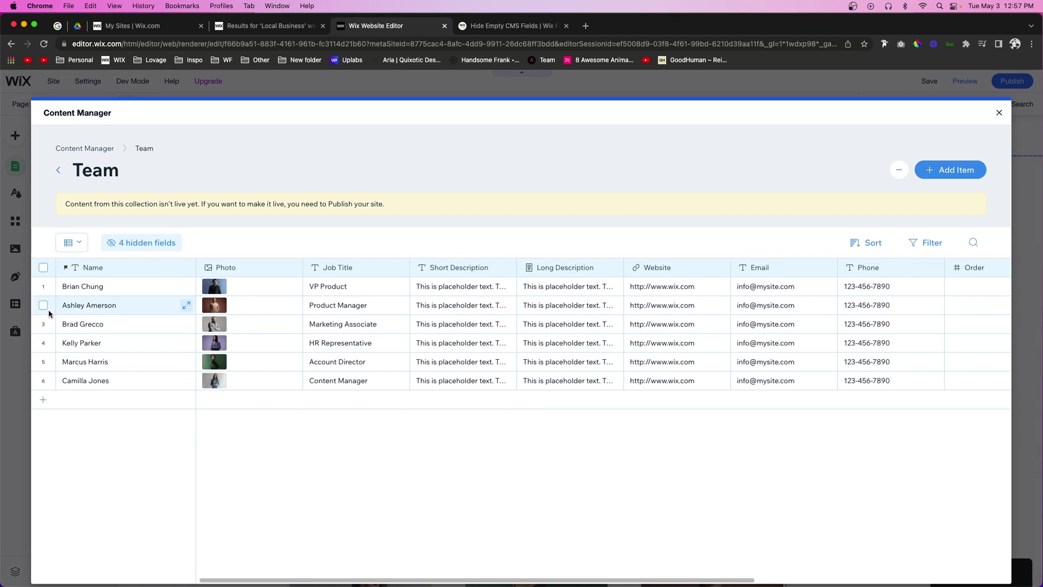
# Add a URL-type field named LinkedIn to the Team collection
pyautogui.hscroll(10, 806, 341)
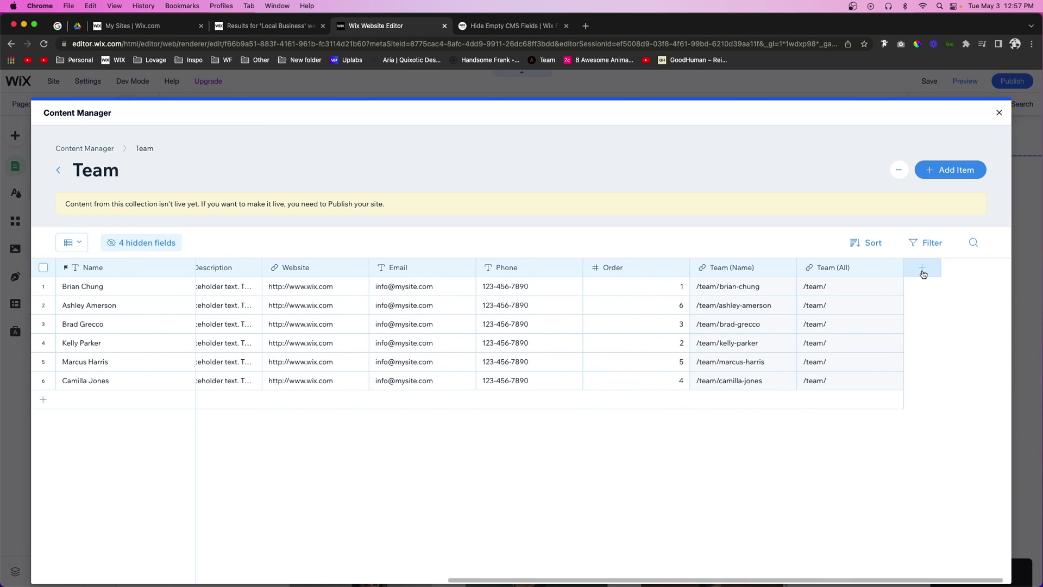
pyautogui.click(922, 271)
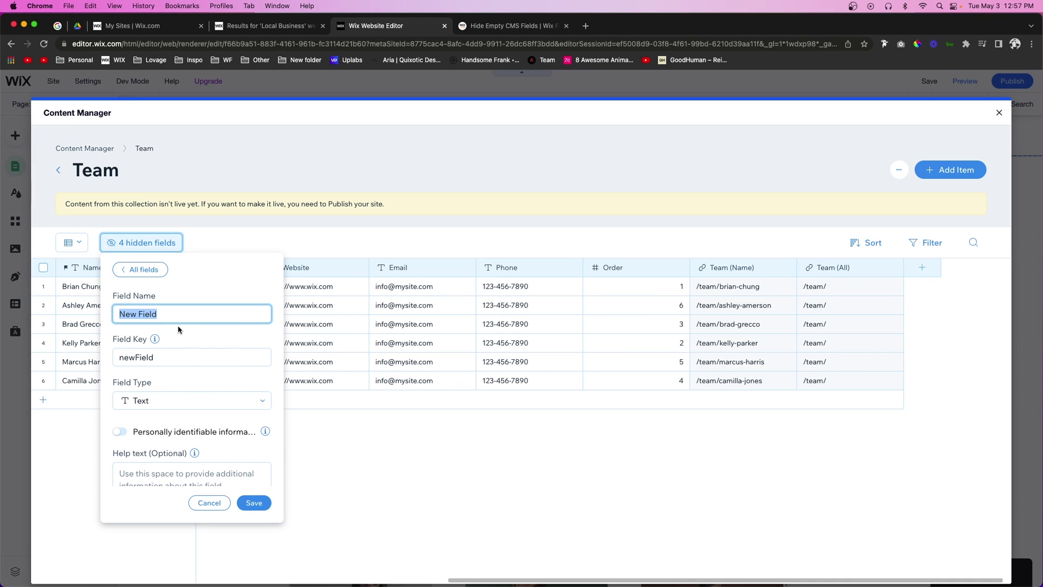
pyautogui.write('Li')
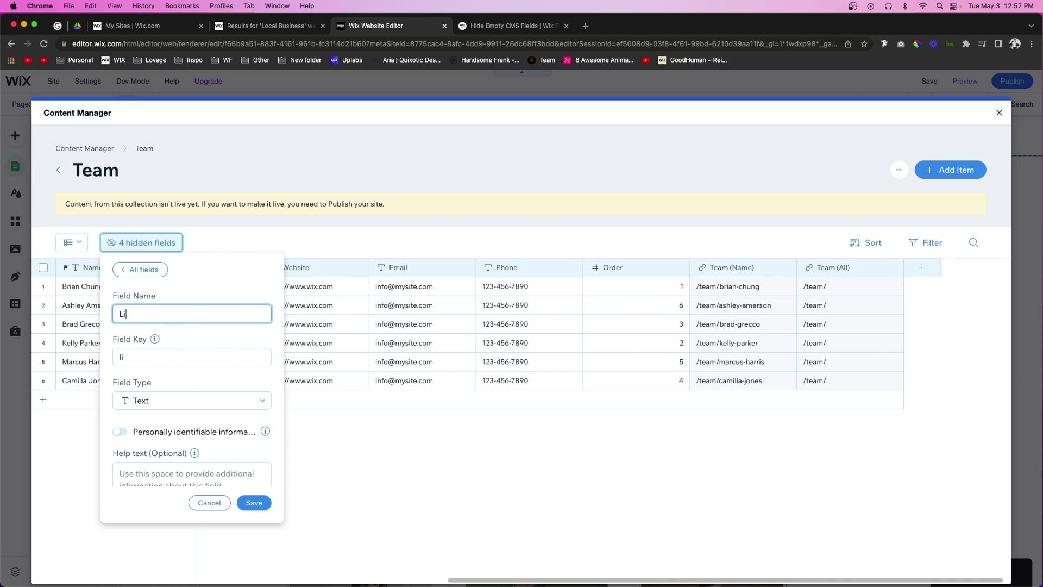
pyautogui.write('nkedIn')
pyautogui.click(144, 400)
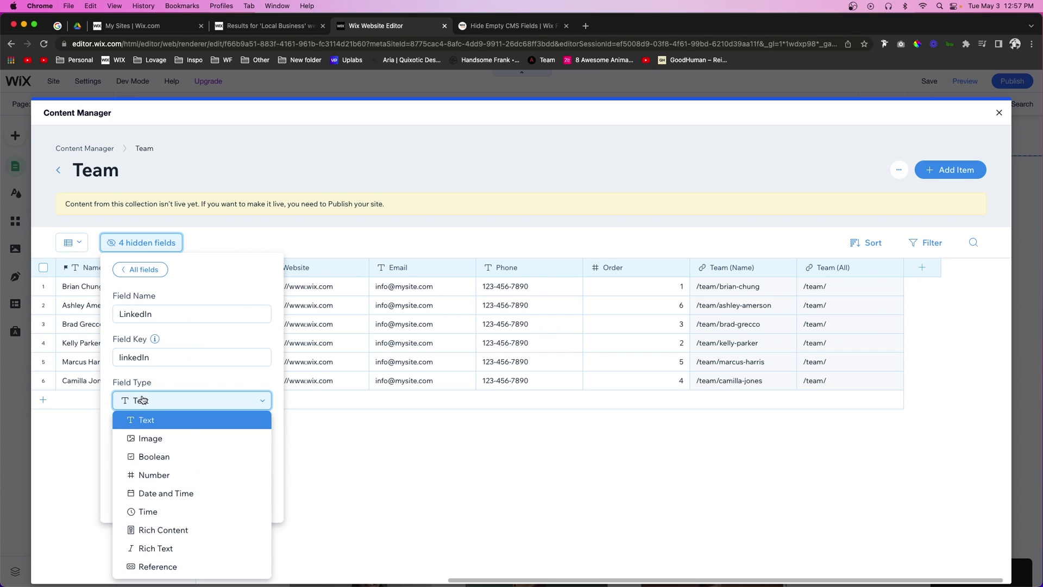
pyautogui.scroll(-5, 209, 488)
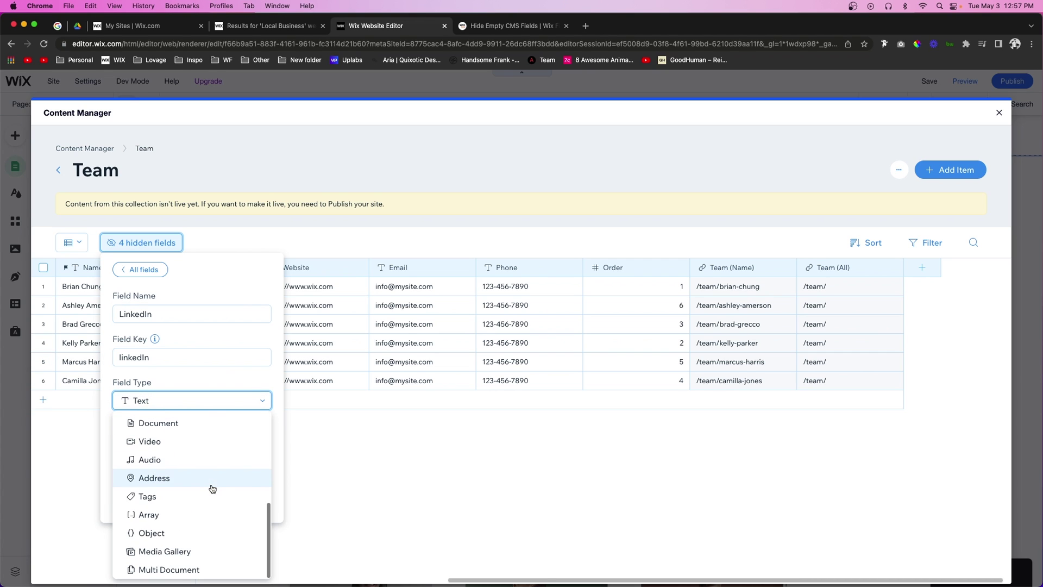
pyautogui.scroll(2, 167, 479)
pyautogui.click(163, 467)
pyautogui.click(253, 502)
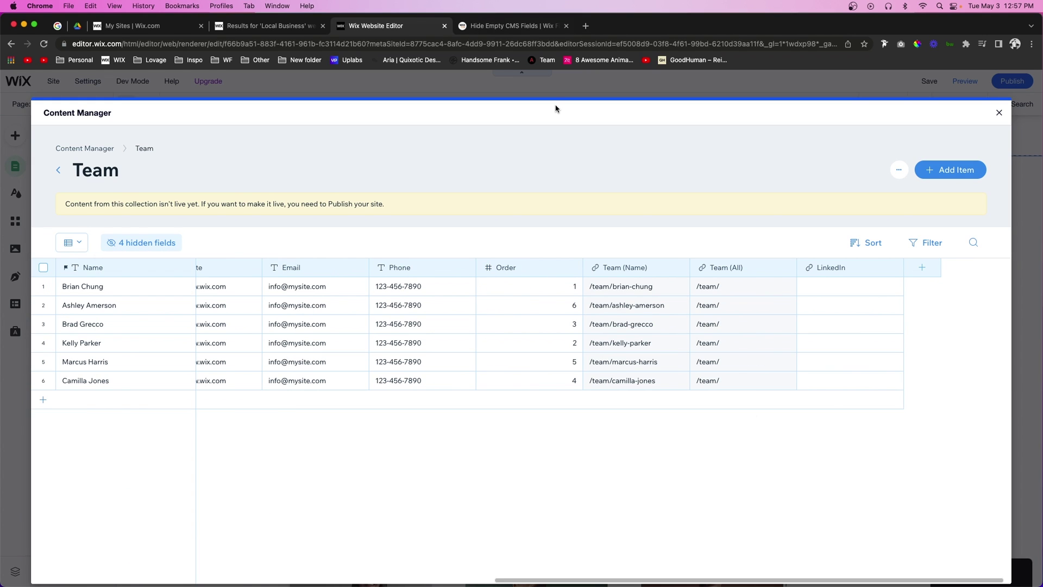
# Copy the Hide Empty CMS Fields article's address and paste it into a member's LinkedIn cell
pyautogui.click(492, 25)
pyautogui.click(317, 44)
pyautogui.press('super+c')
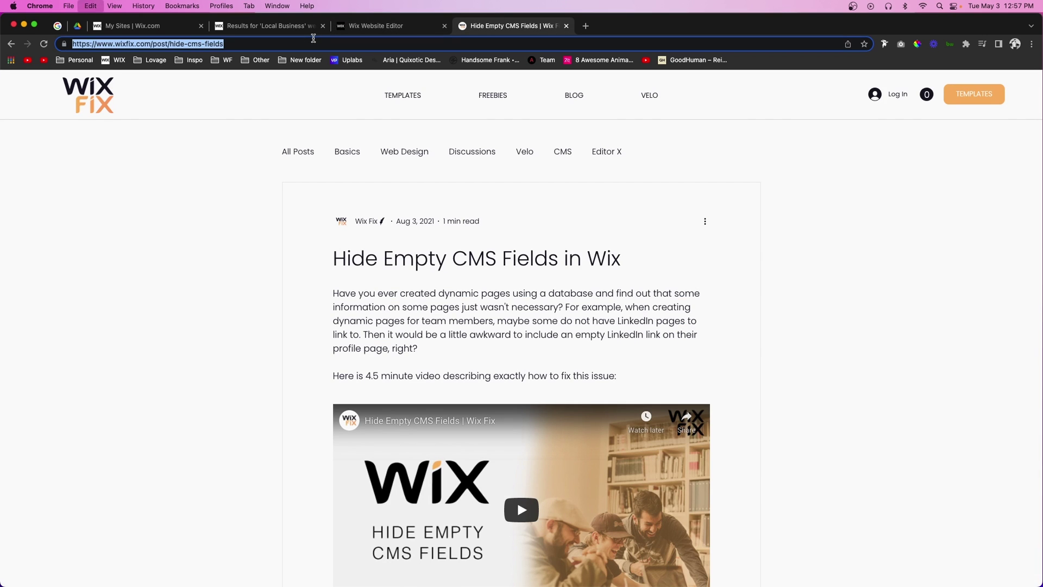
pyautogui.click(367, 27)
pyautogui.click(850, 361)
pyautogui.press('super+v')
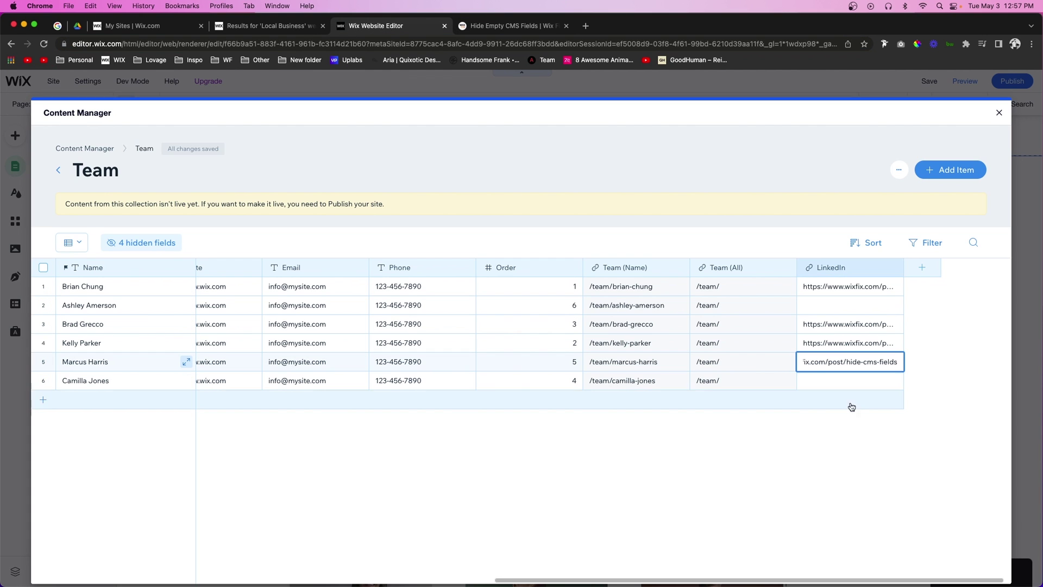
pyautogui.click(862, 434)
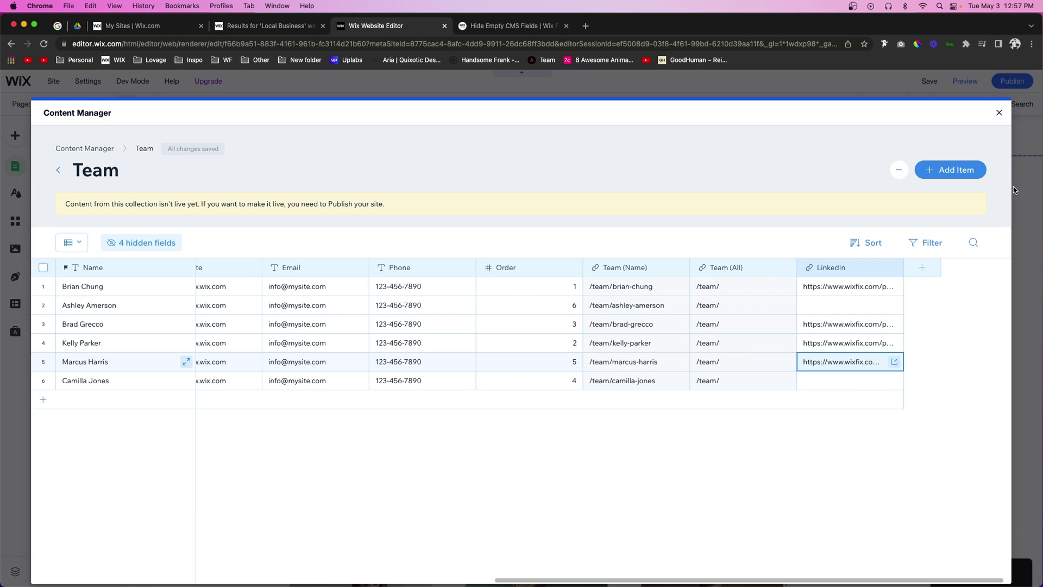
# Open the Team (Name) dynamic page, then place a social bar below the photo and delete it
pyautogui.click(998, 113)
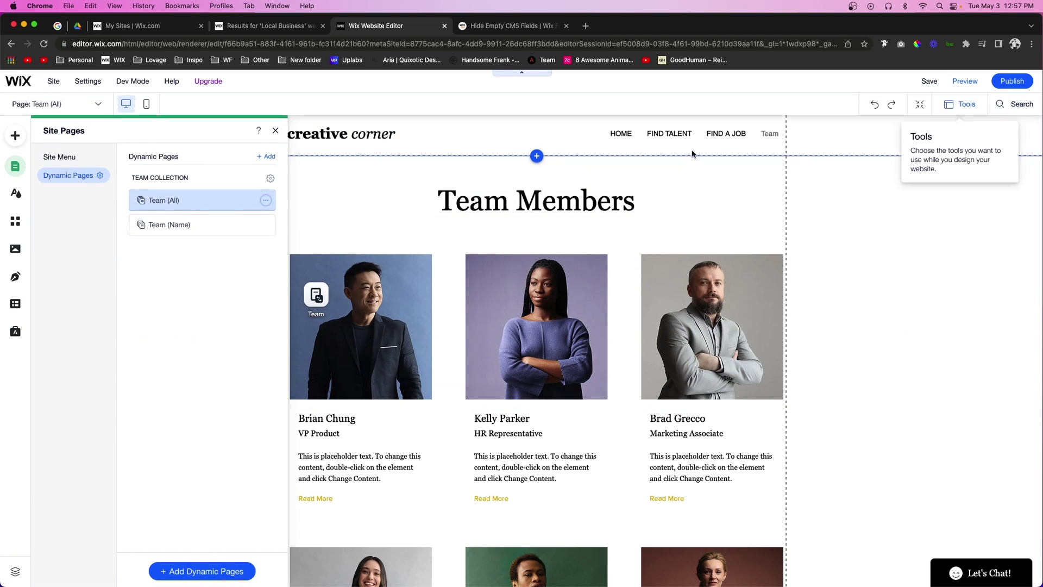
pyautogui.click(183, 226)
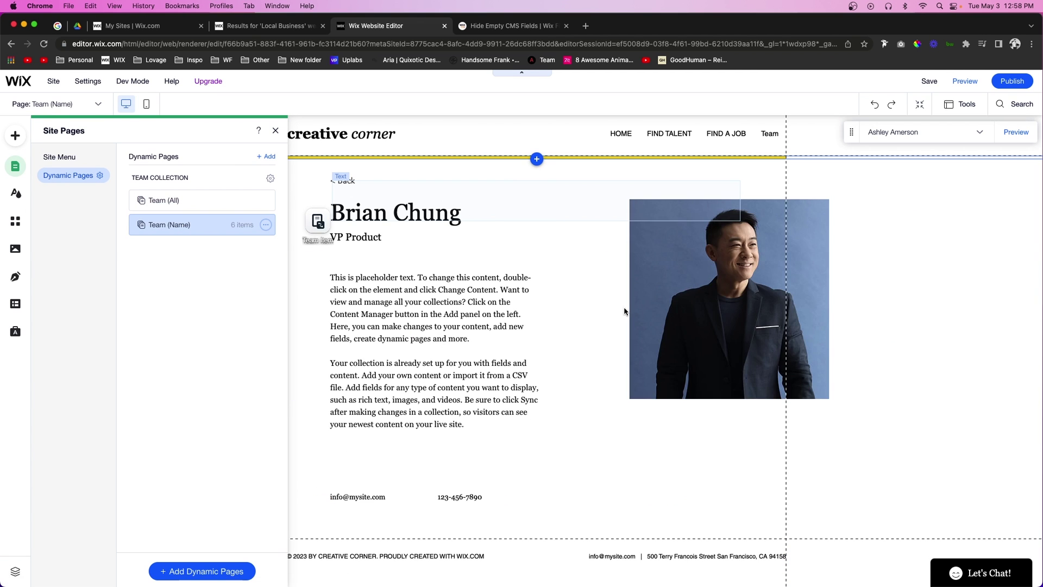
pyautogui.click(15, 136)
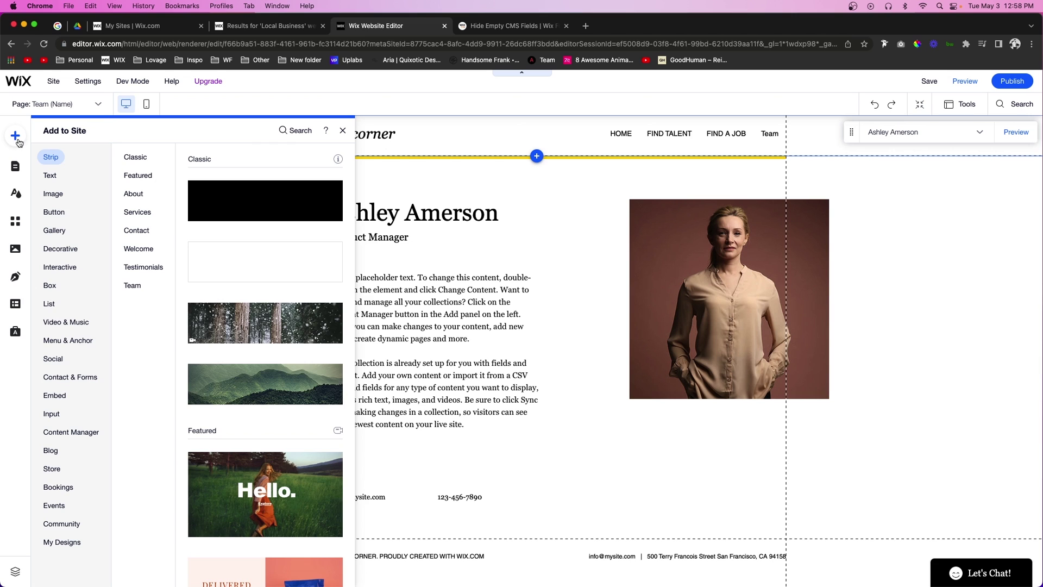
pyautogui.click(50, 303)
pyautogui.click(53, 359)
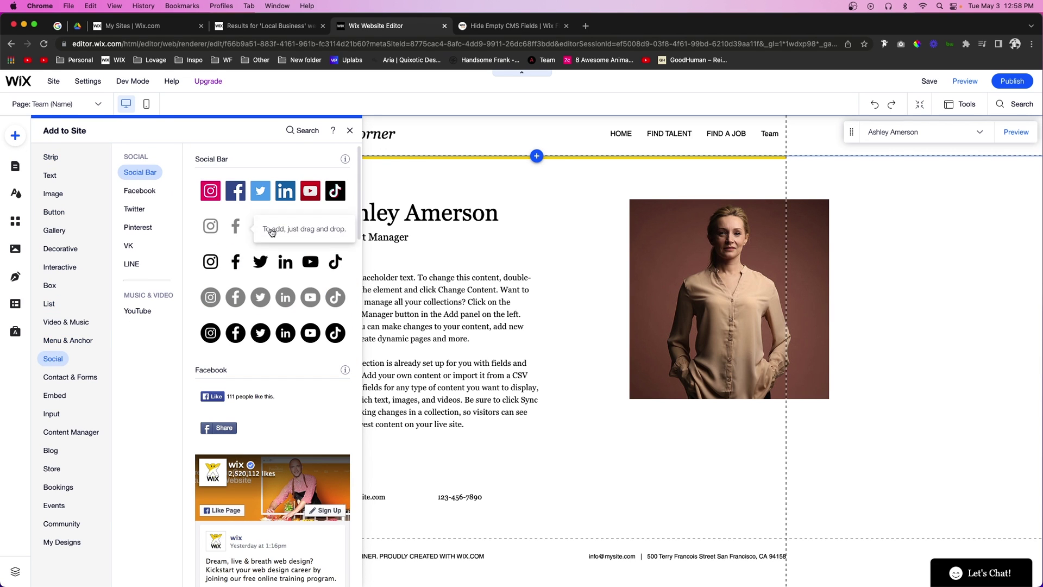
pyautogui.moveTo(272, 232); pyautogui.dragTo(691, 426)
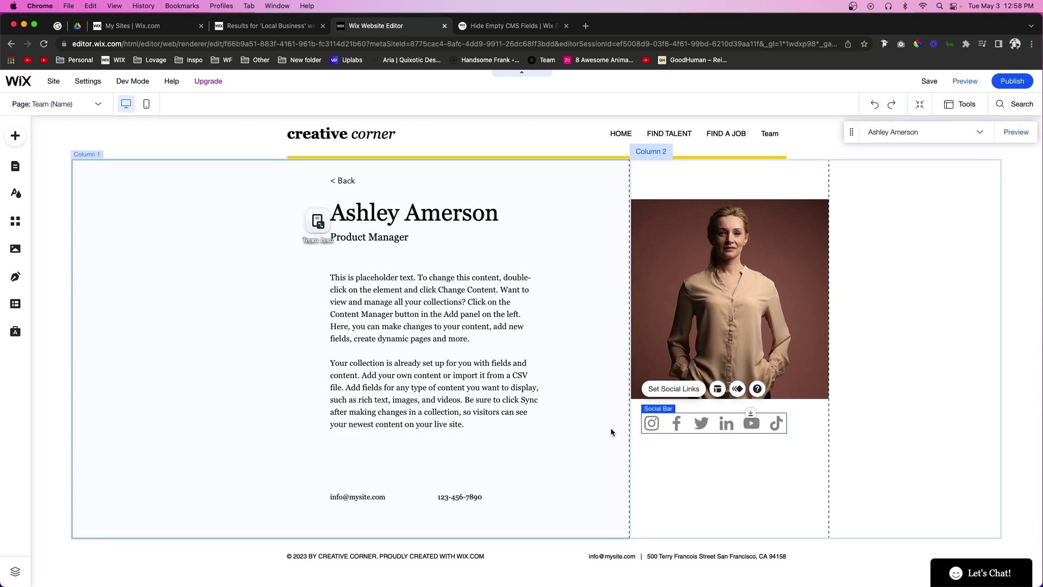
pyautogui.press('Delete')
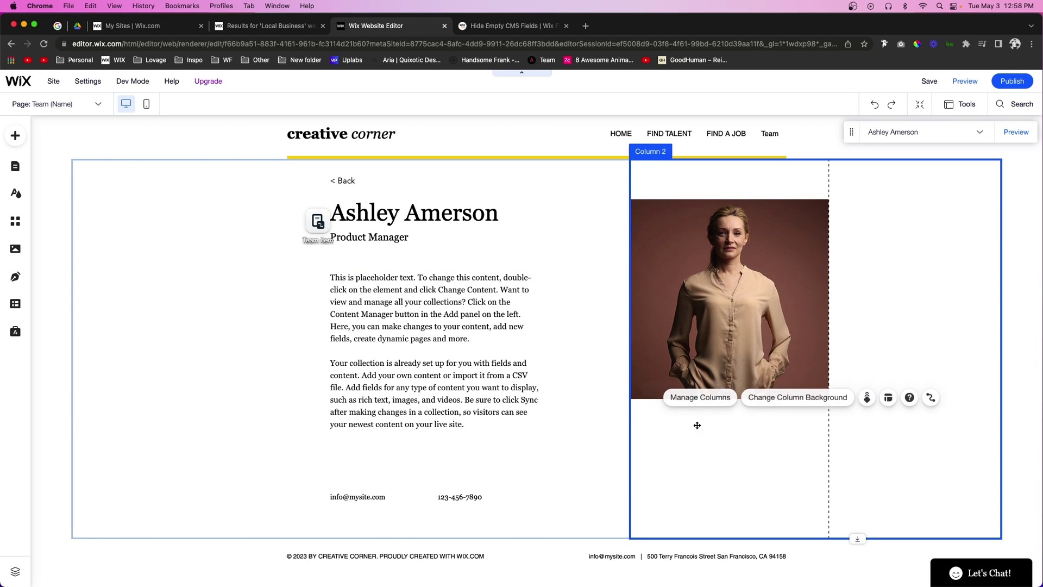
# Upload Linkedin.svg from the Social Media folder and add it to the team member page
pyautogui.click(16, 251)
pyautogui.click(55, 232)
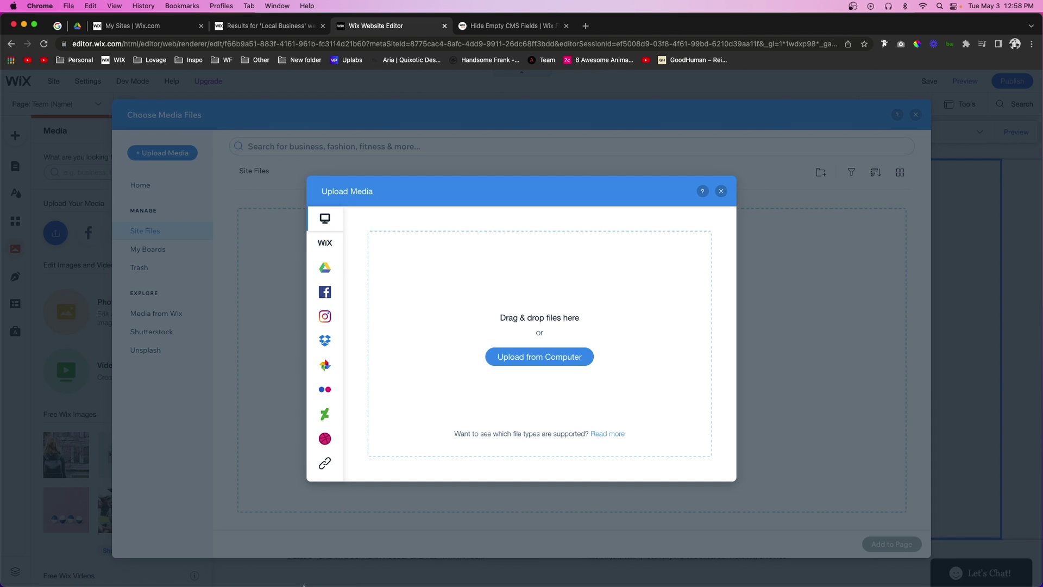
pyautogui.click(303, 585)
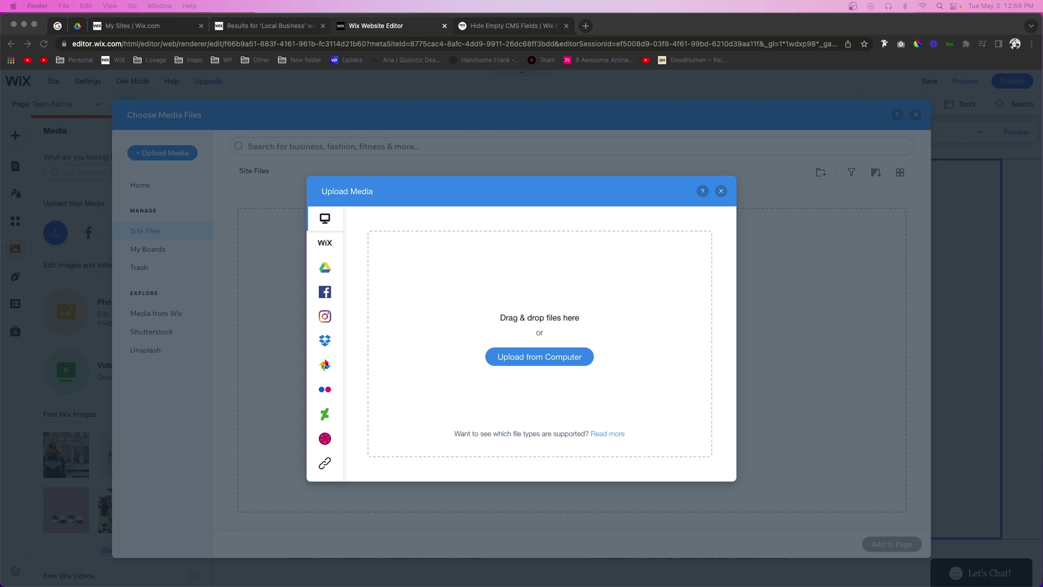
pyautogui.click(521, 359)
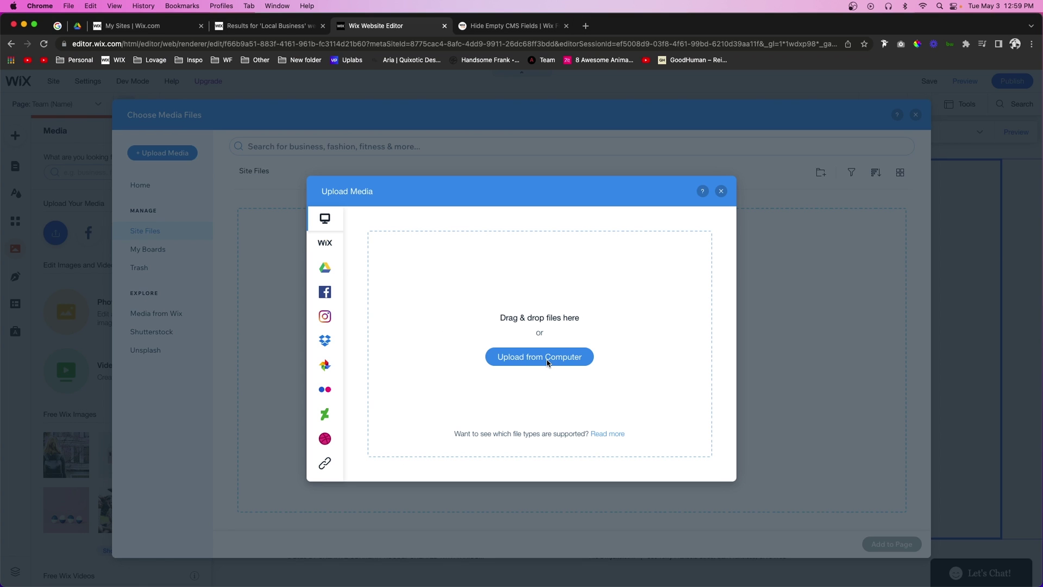
pyautogui.click(520, 357)
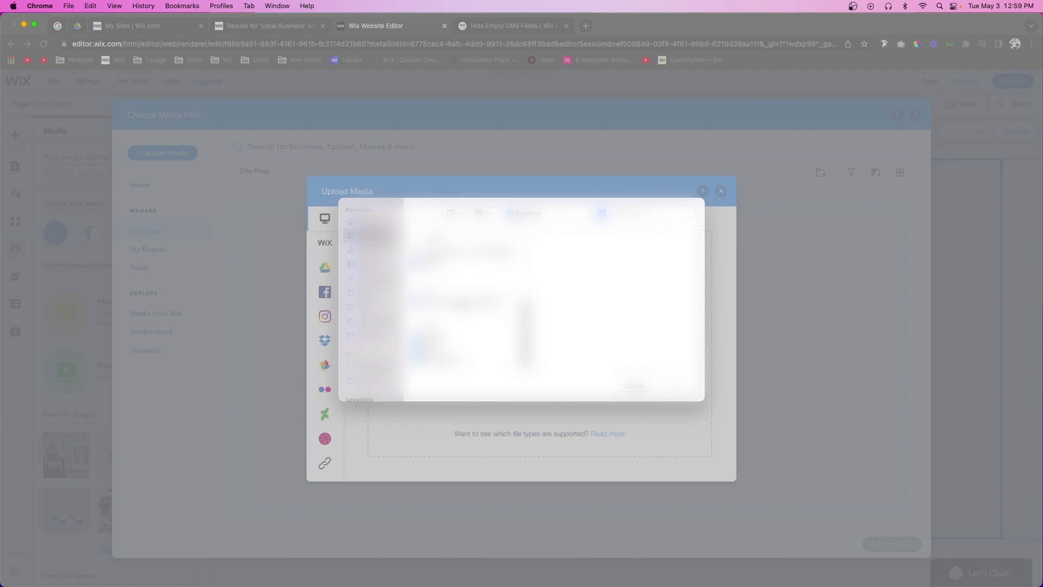
pyautogui.click(466, 298)
pyautogui.click(570, 263)
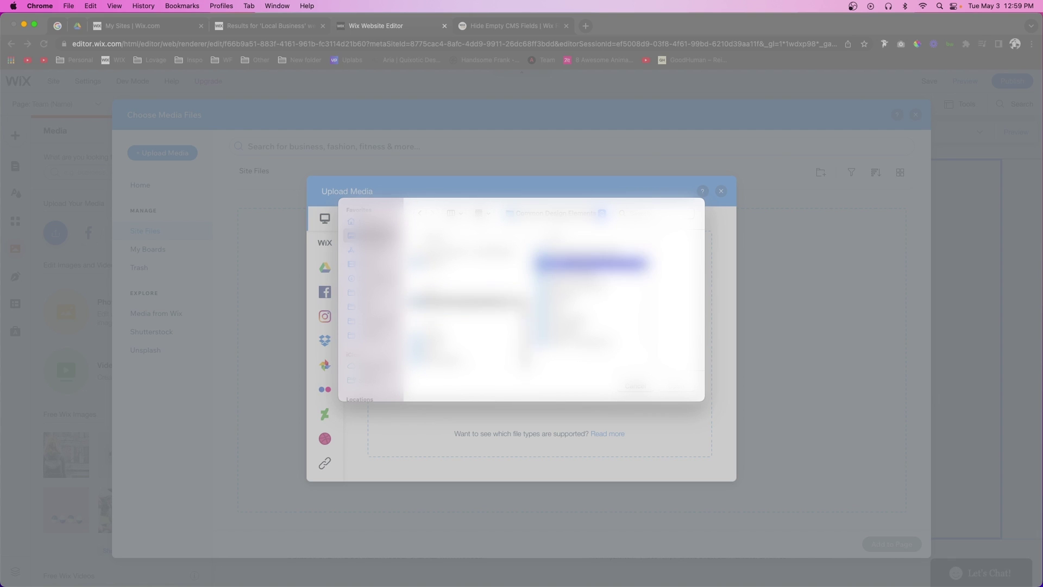
pyautogui.click(685, 387)
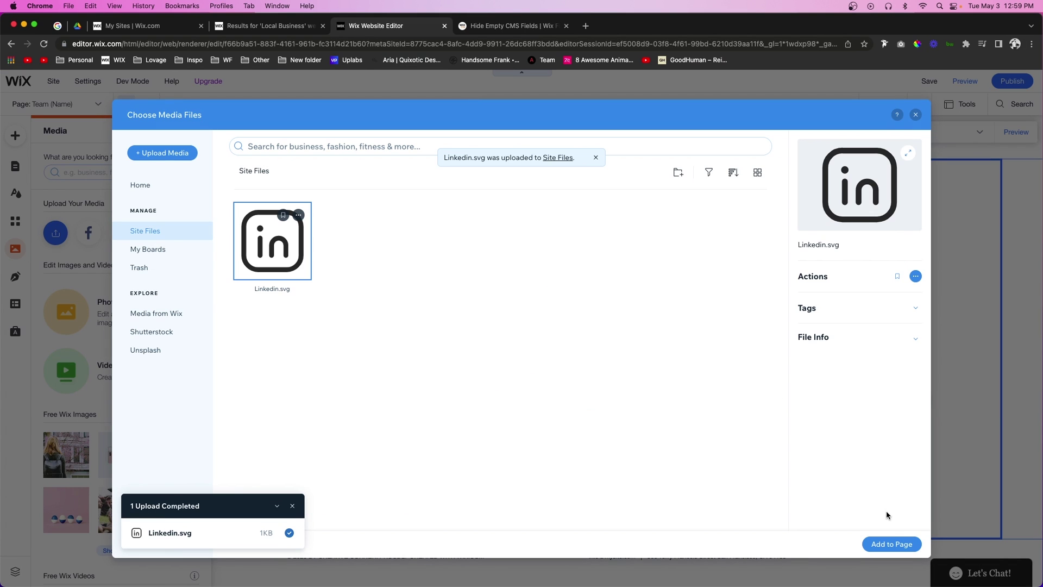
pyautogui.click(894, 545)
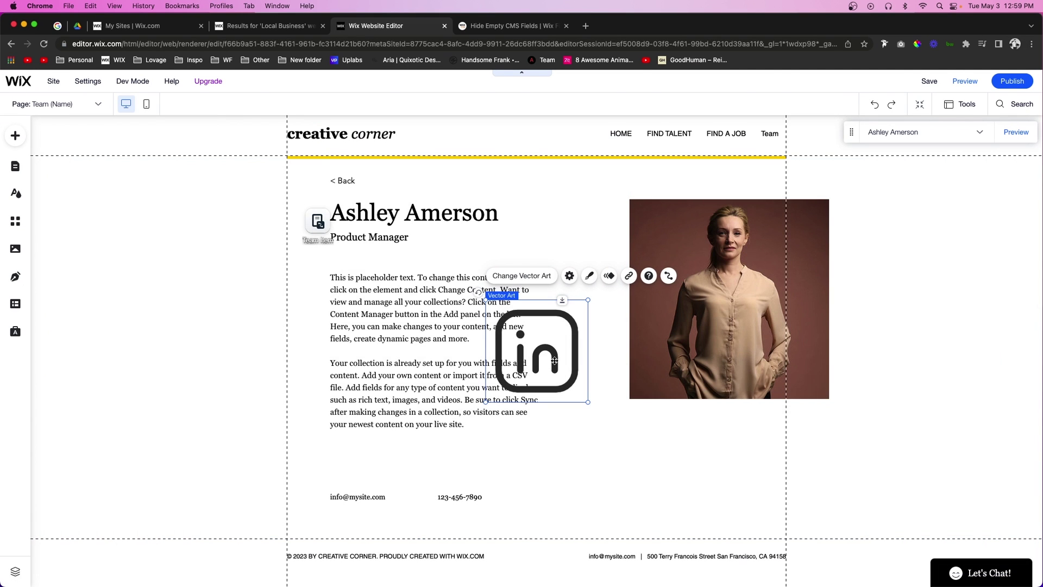
# Move the LinkedIn icon under the Product Manager title and connect its link to the LinkedIn (URL) field
pyautogui.moveTo(554, 359); pyautogui.dragTo(342, 260)
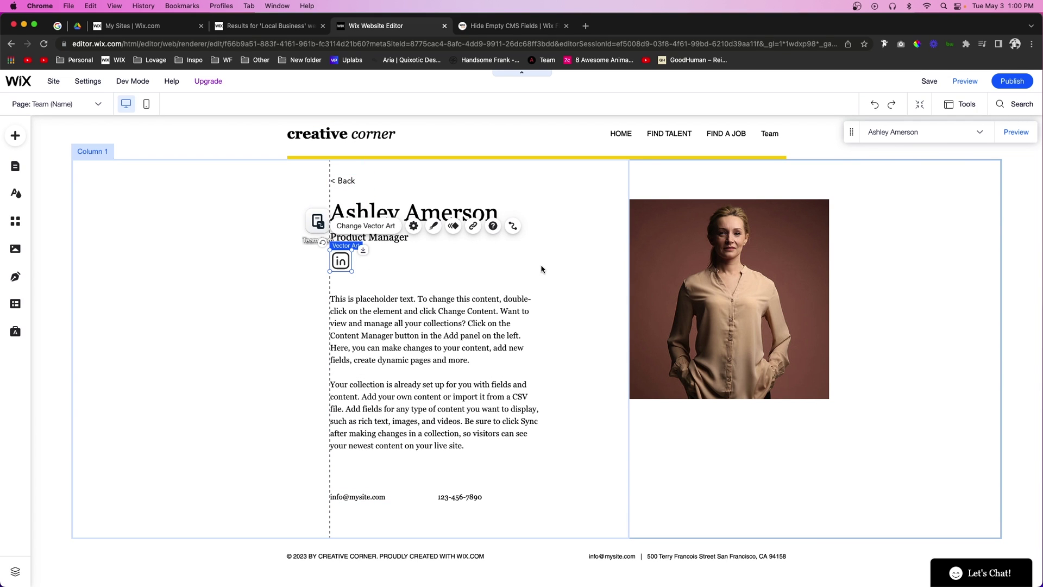
pyautogui.click(513, 227)
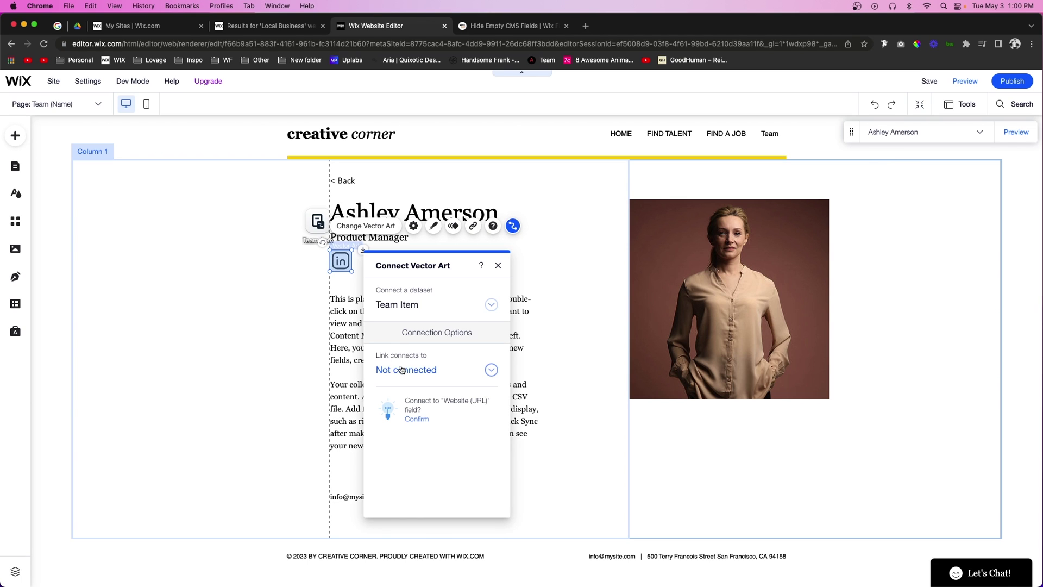
pyautogui.click(401, 369)
pyautogui.scroll(-5, 435, 461)
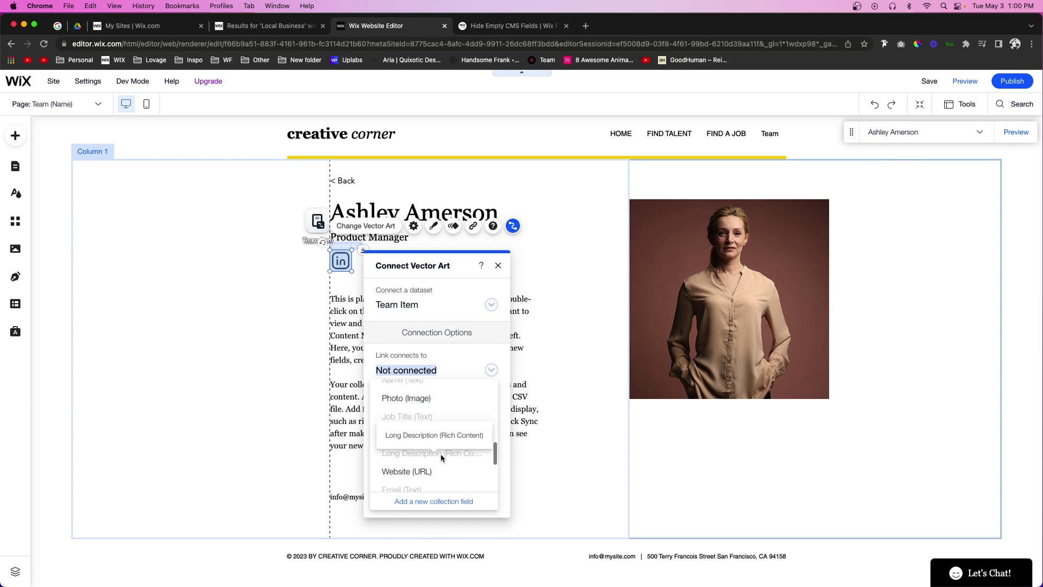
pyautogui.scroll(-2, 402, 452)
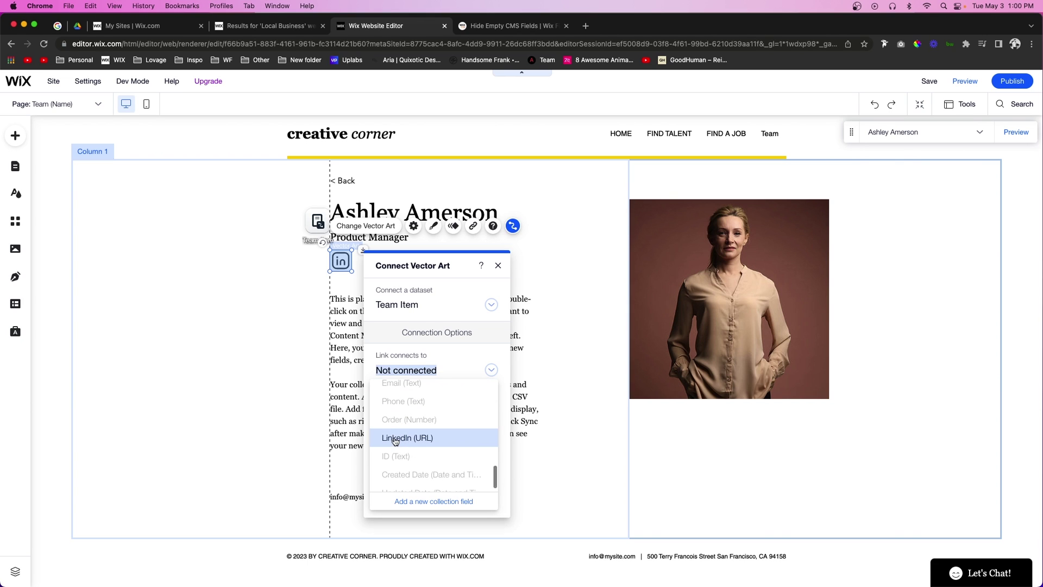
pyautogui.click(396, 438)
pyautogui.click(595, 307)
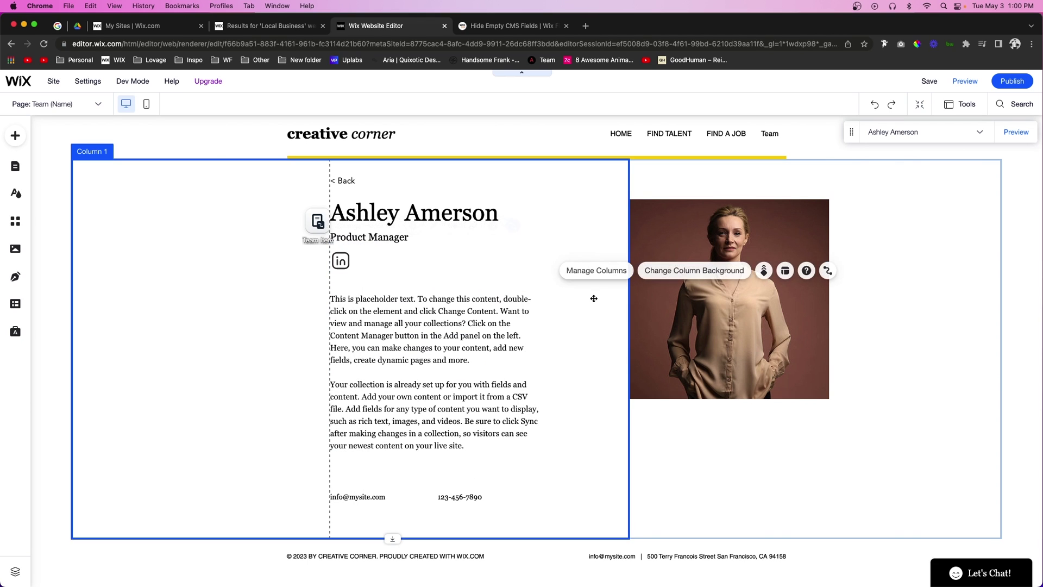
pyautogui.click(14, 305)
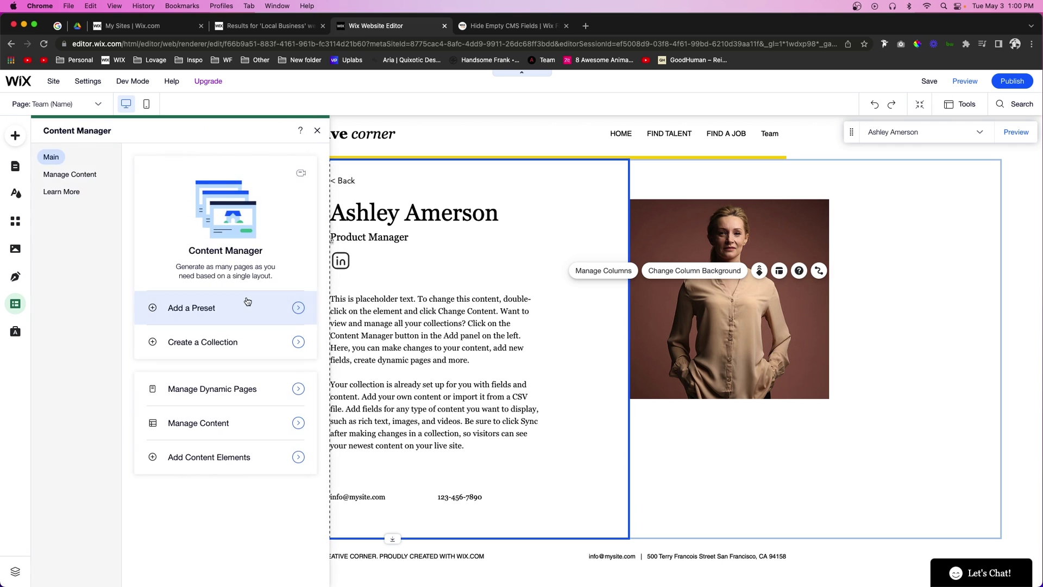
pyautogui.click(76, 177)
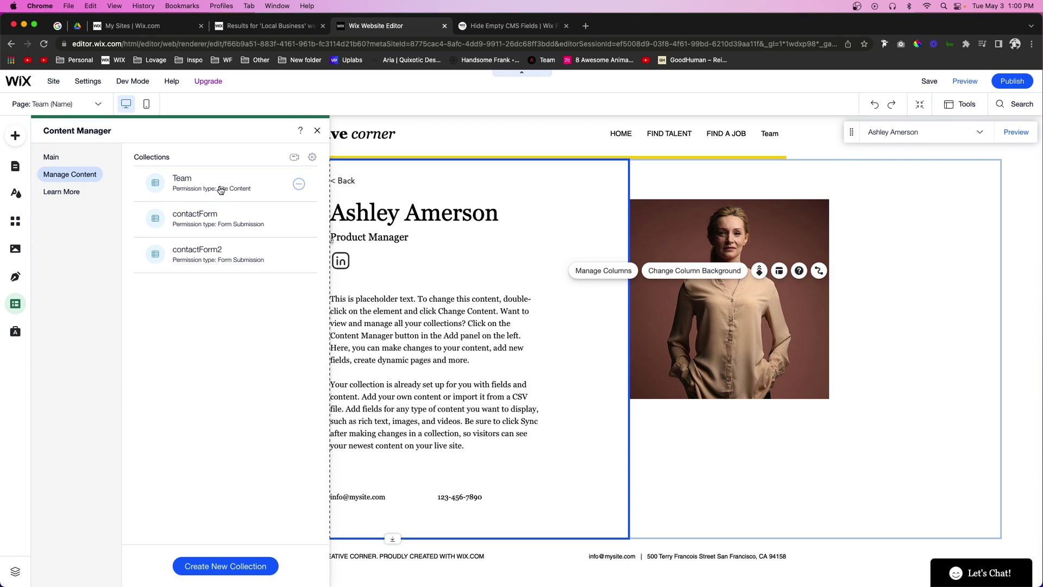
pyautogui.click(279, 191)
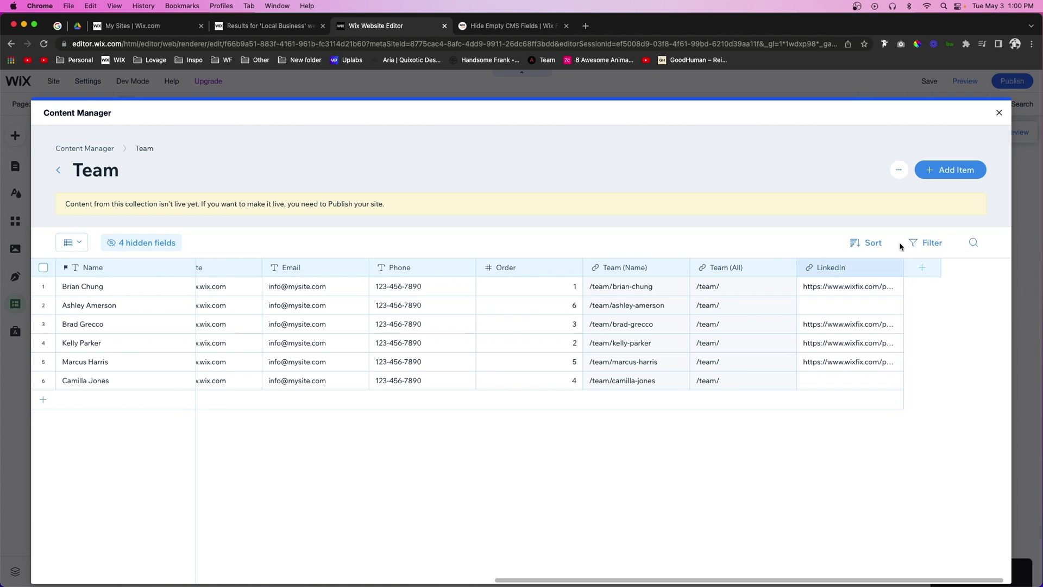
pyautogui.click(998, 112)
# Select the LinkedIn icon on the page and turn on Velo developer mode for custom code
pyautogui.click(401, 267)
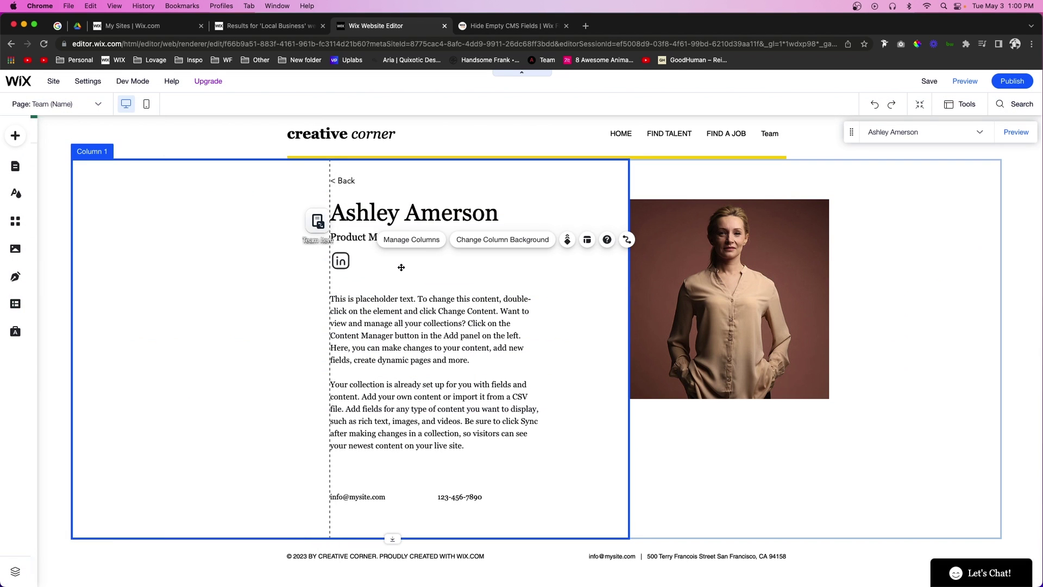
pyautogui.click(341, 262)
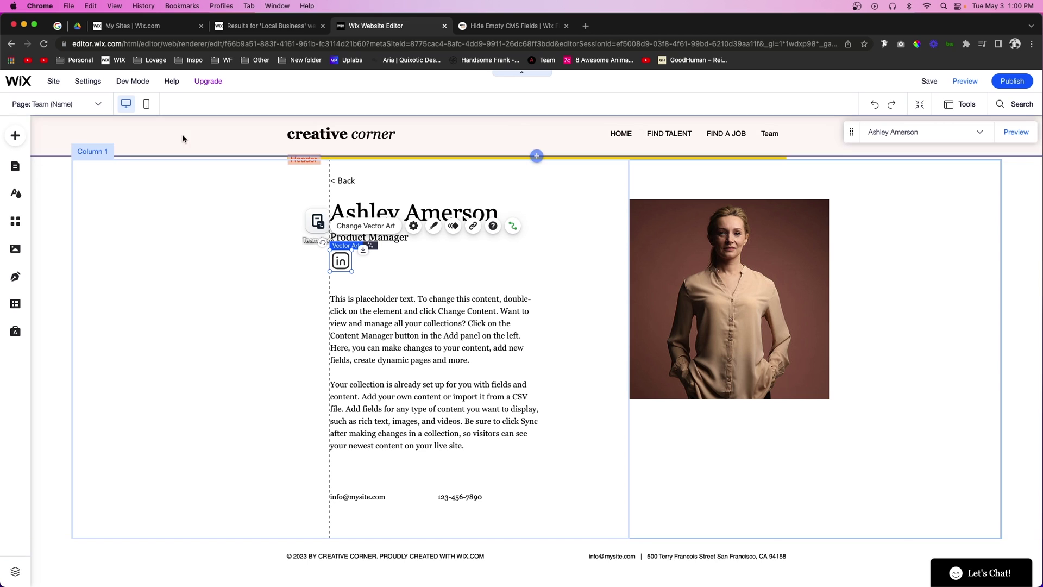
pyautogui.moveTo(131, 81)
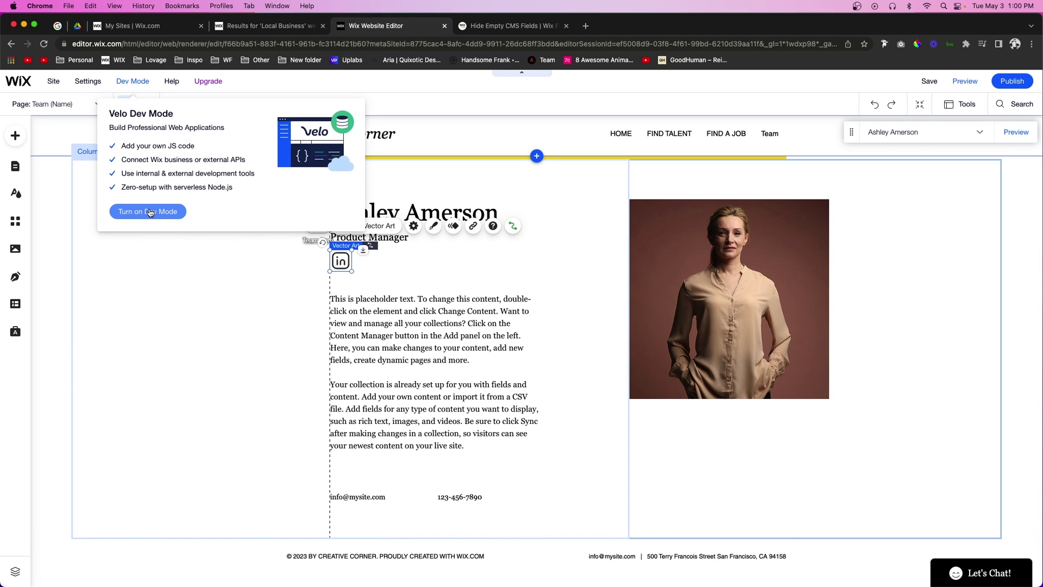
pyautogui.click(384, 258)
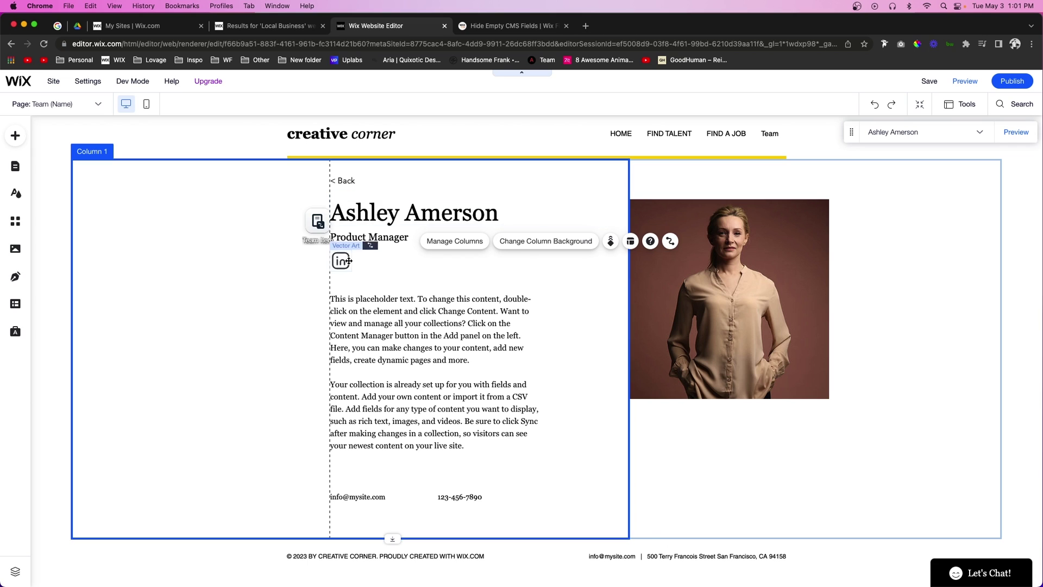
pyautogui.moveTo(132, 84)
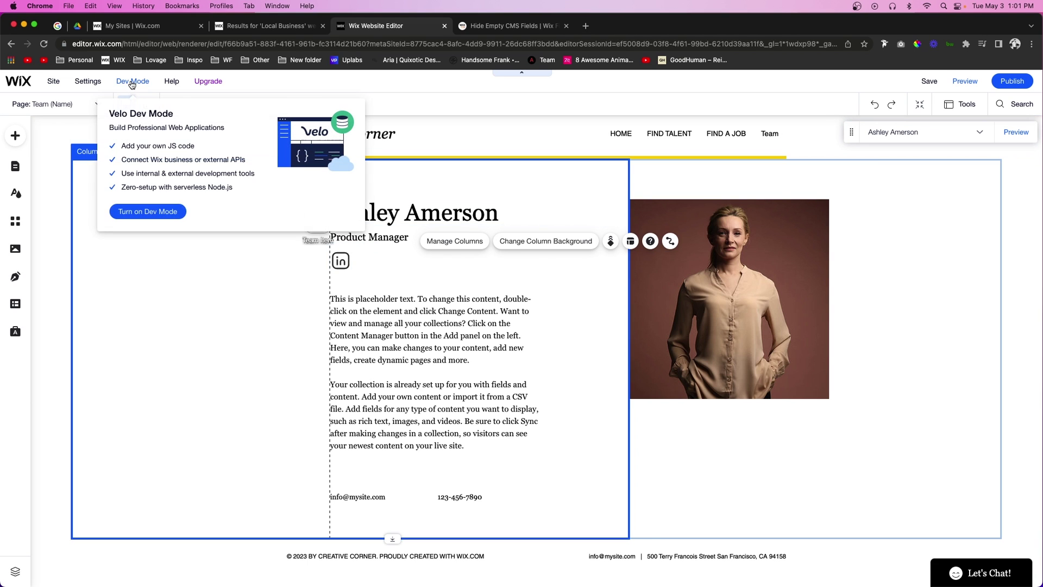
pyautogui.click(148, 213)
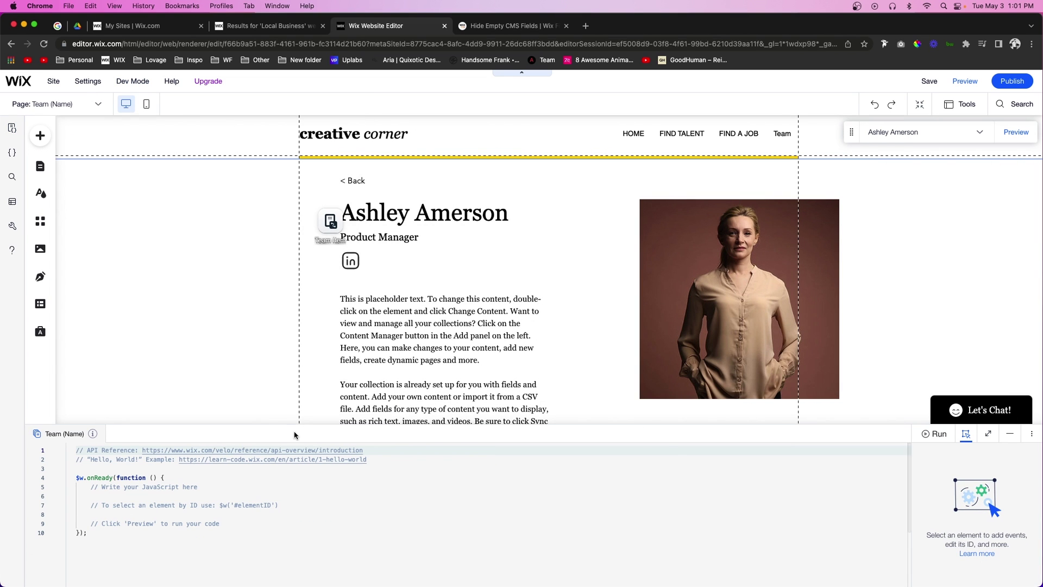
# Copy the code sample from the Hide Empty CMS Fields blog post
pyautogui.click(491, 25)
pyautogui.scroll(-10, 517, 446)
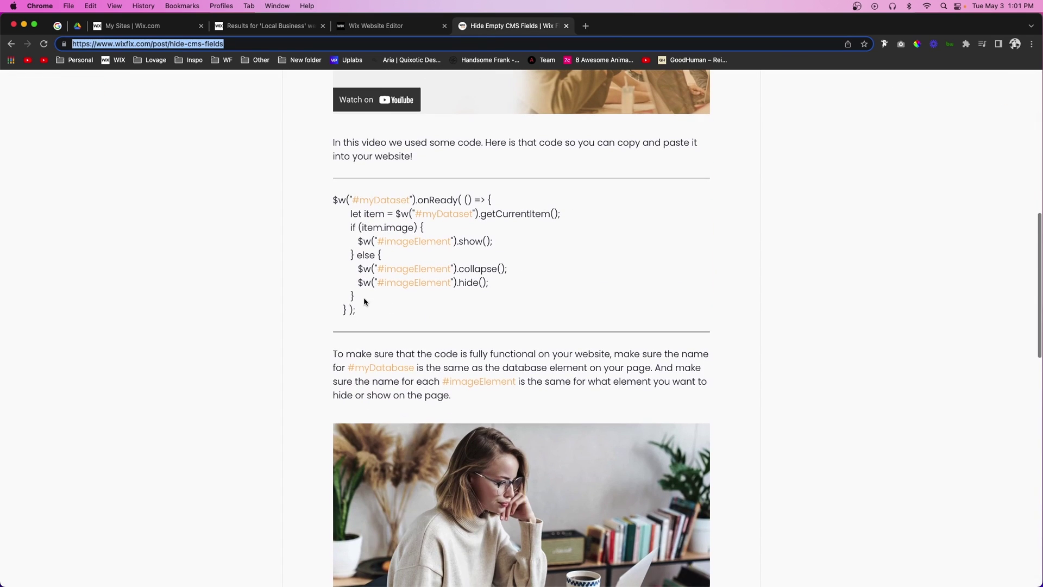
pyautogui.moveTo(359, 310); pyautogui.dragTo(315, 203)
pyautogui.press('super+c')
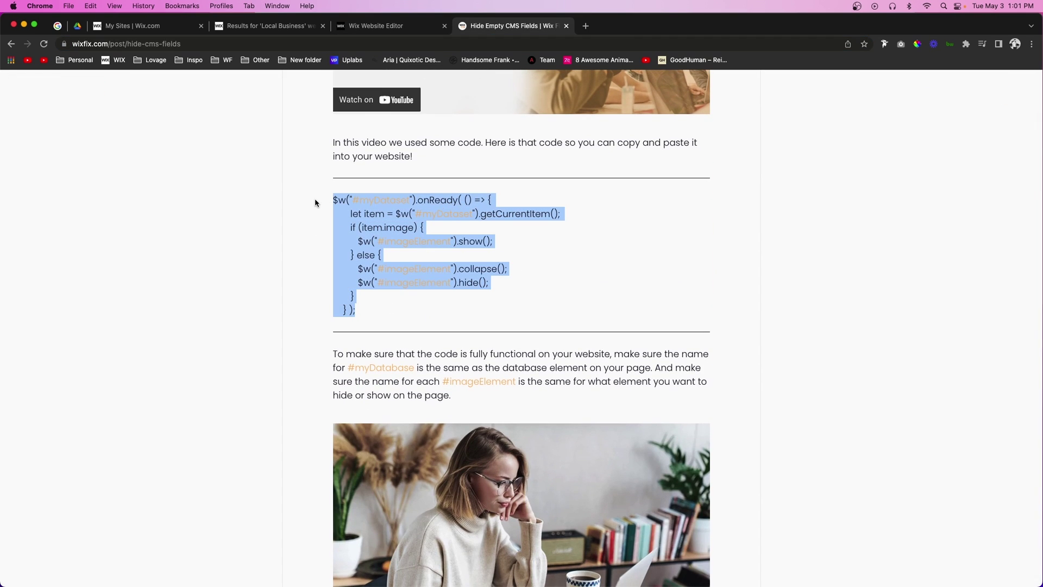
# Paste the code over the page's placeholder comment lines and review its myDataset references
pyautogui.click(368, 25)
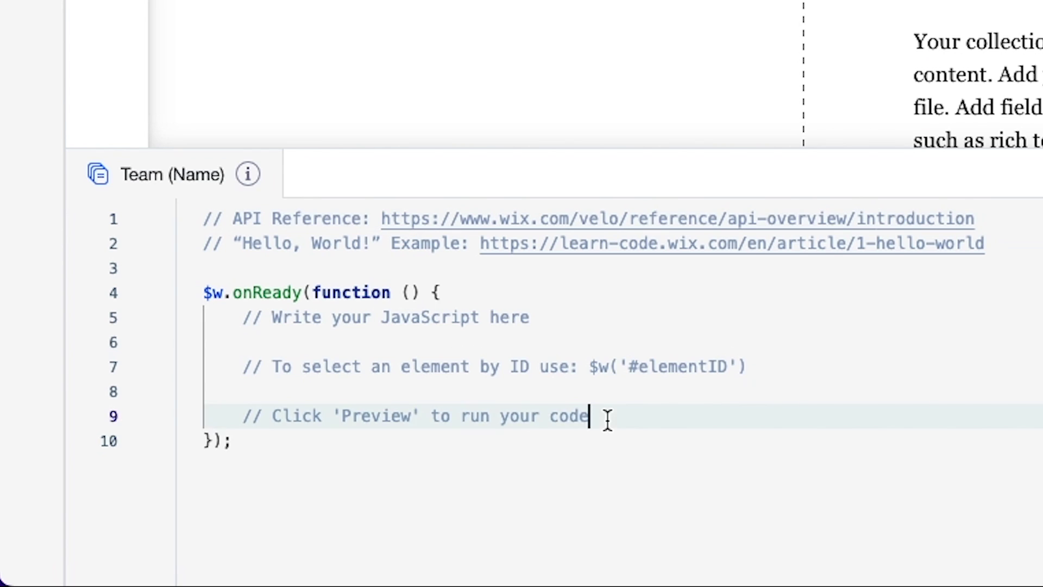
pyautogui.moveTo(196, 526); pyautogui.dragTo(93, 502)
pyautogui.moveTo(263, 334); pyautogui.dragTo(239, 312)
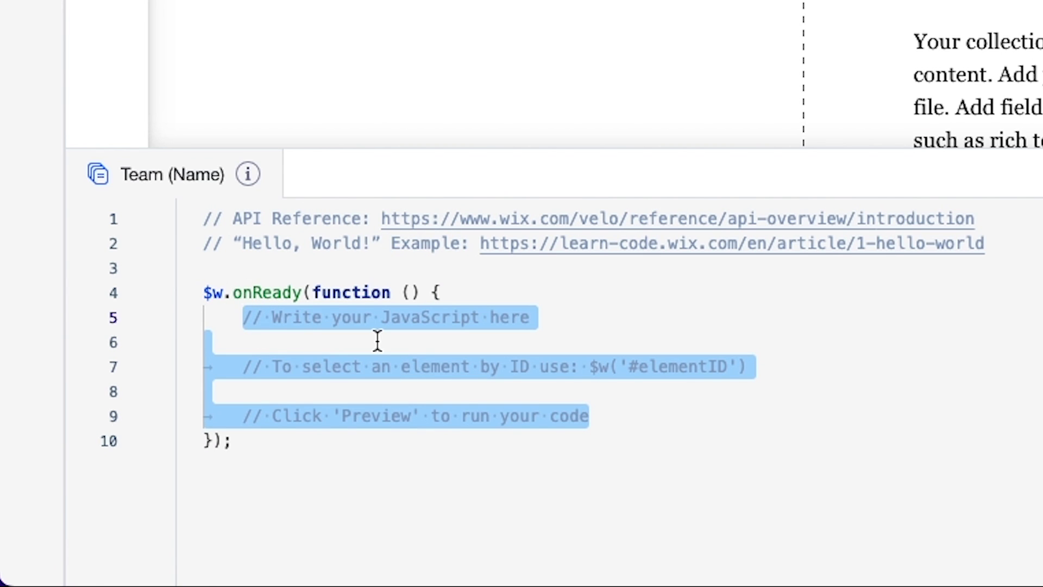
pyautogui.press('super+v')
pyautogui.scroll(2, 538, 353)
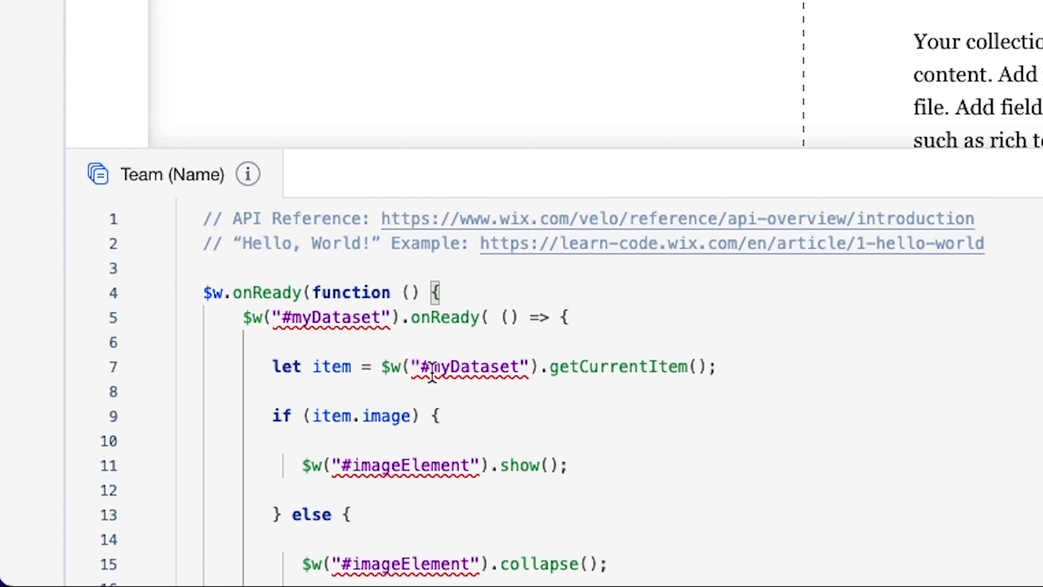
pyautogui.scroll(-2, 409, 380)
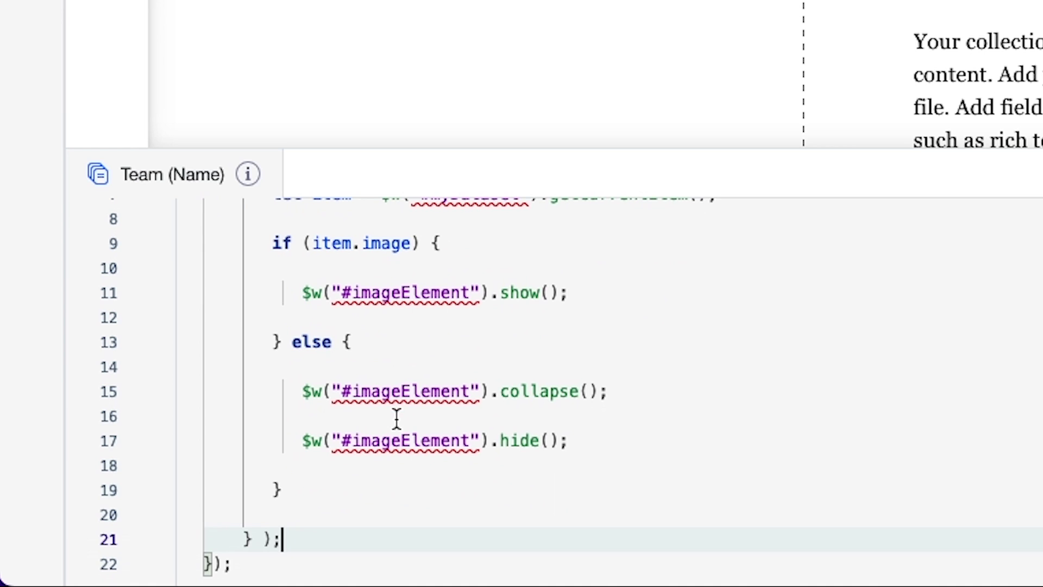
pyautogui.scroll(2, 396, 345)
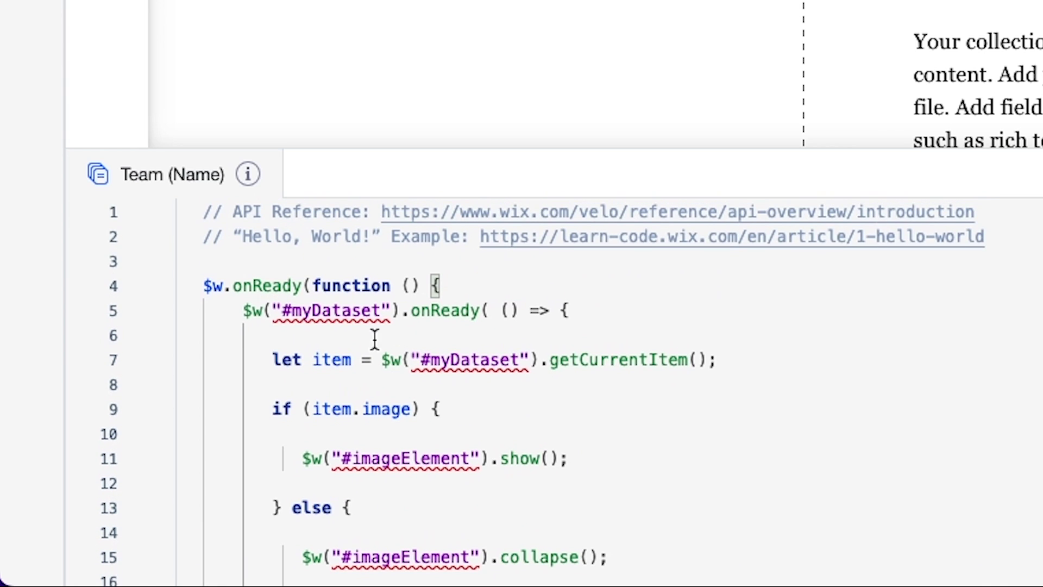
pyautogui.click(333, 314)
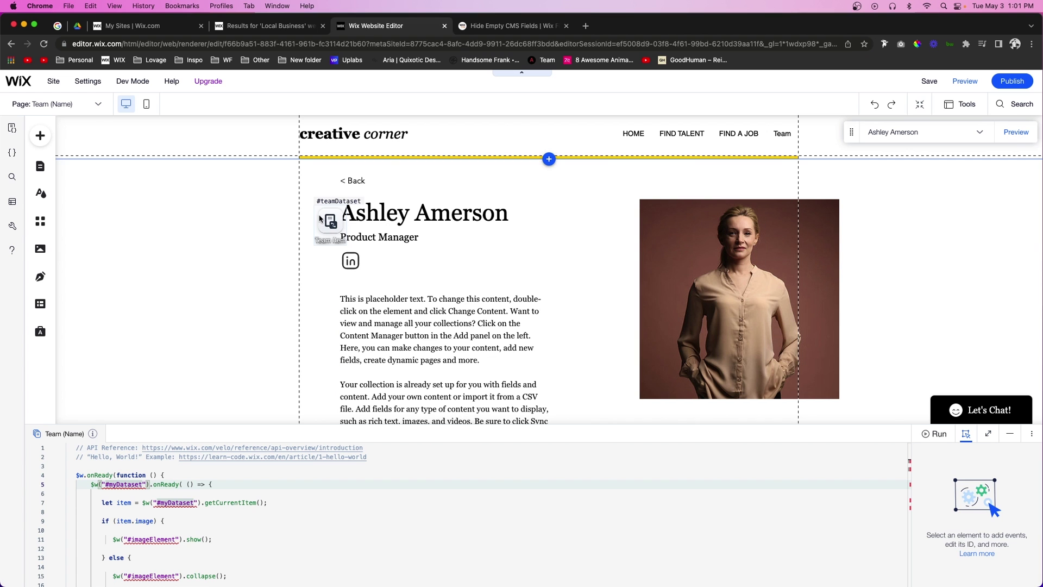
pyautogui.moveTo(331, 221); pyautogui.dragTo(232, 209)
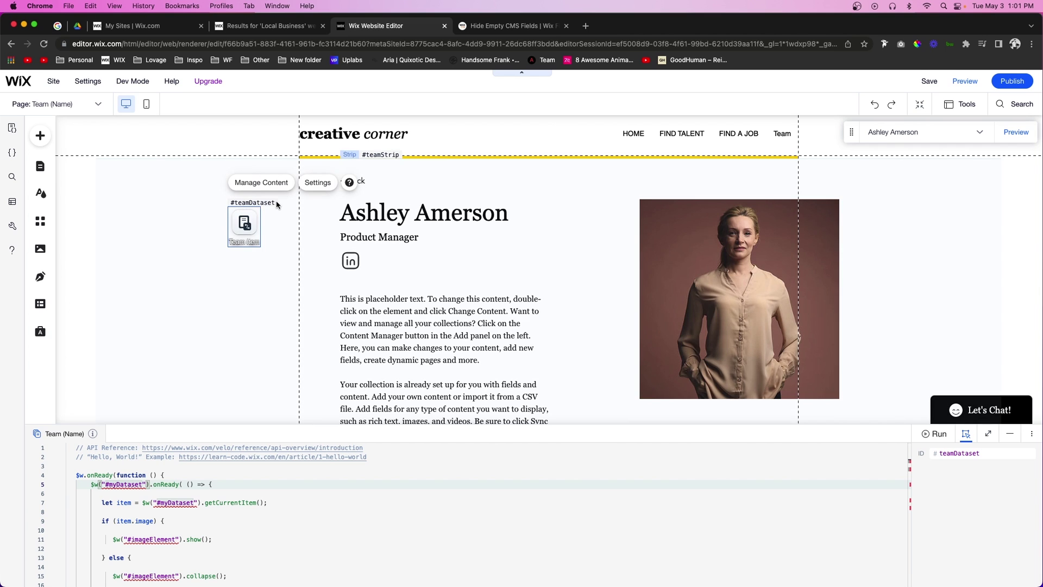
pyautogui.doubleClick(971, 456)
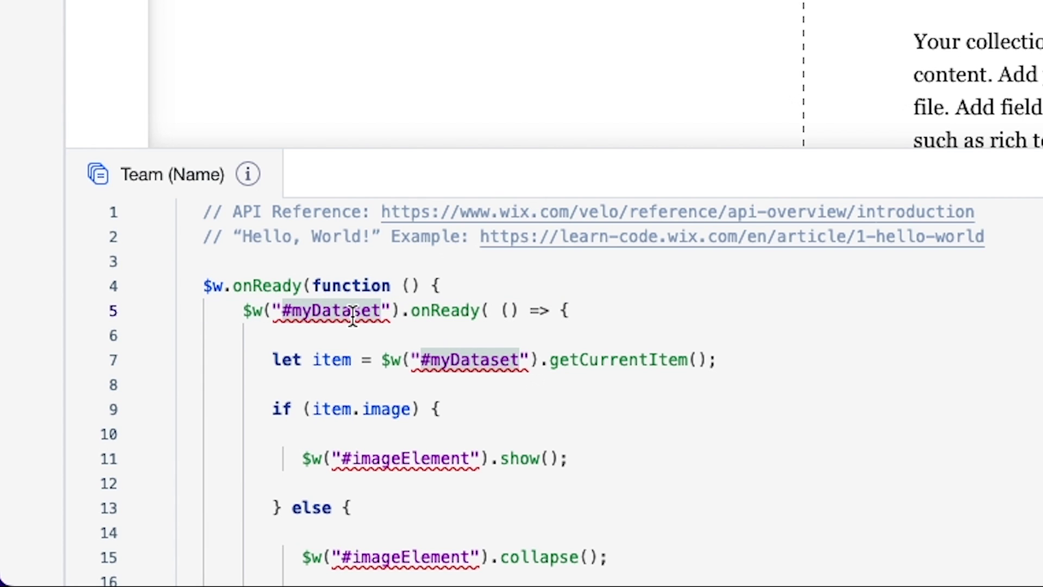
pyautogui.write('teamDataset')
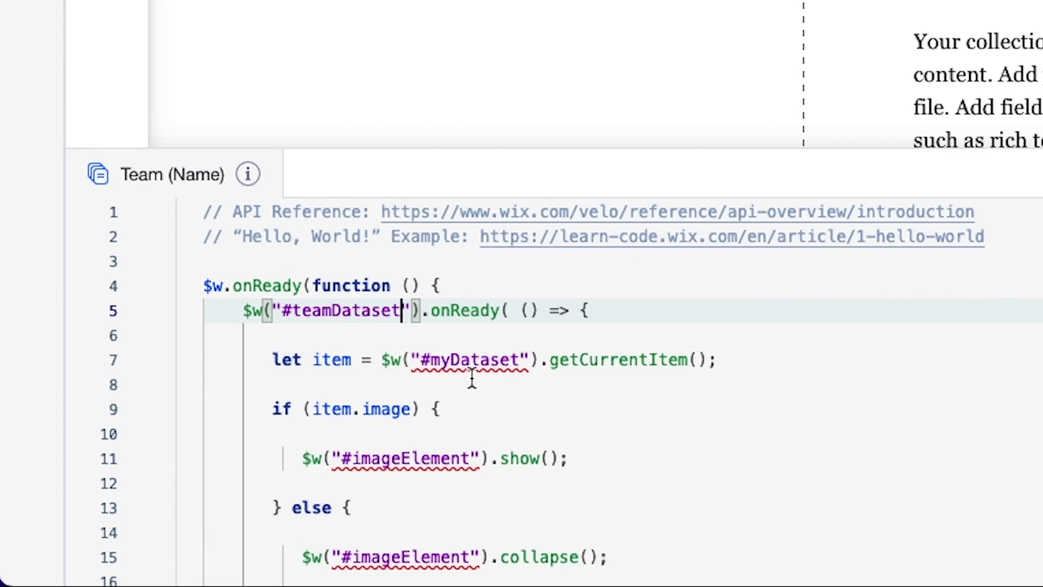
pyautogui.doubleClick(467, 361)
pyautogui.write('#teamDataset')
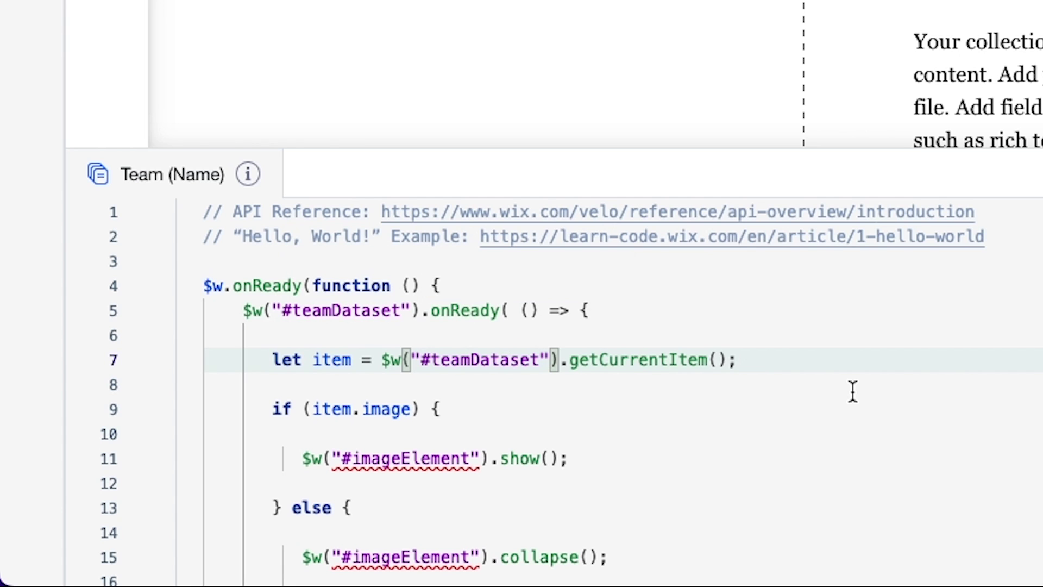
pyautogui.scroll(-3, 852, 391)
pyautogui.scroll(1, 852, 391)
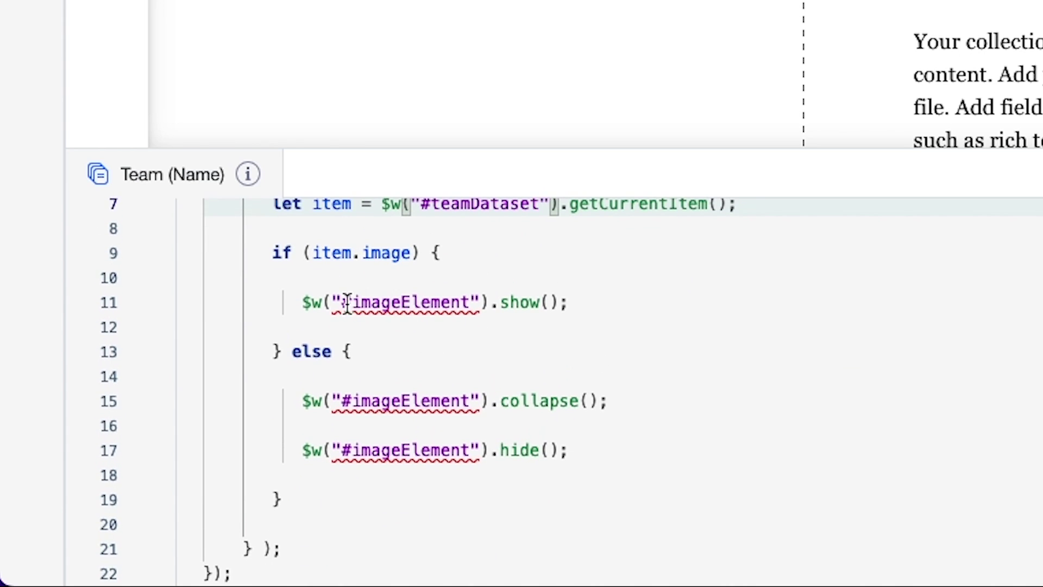
pyautogui.click(402, 302)
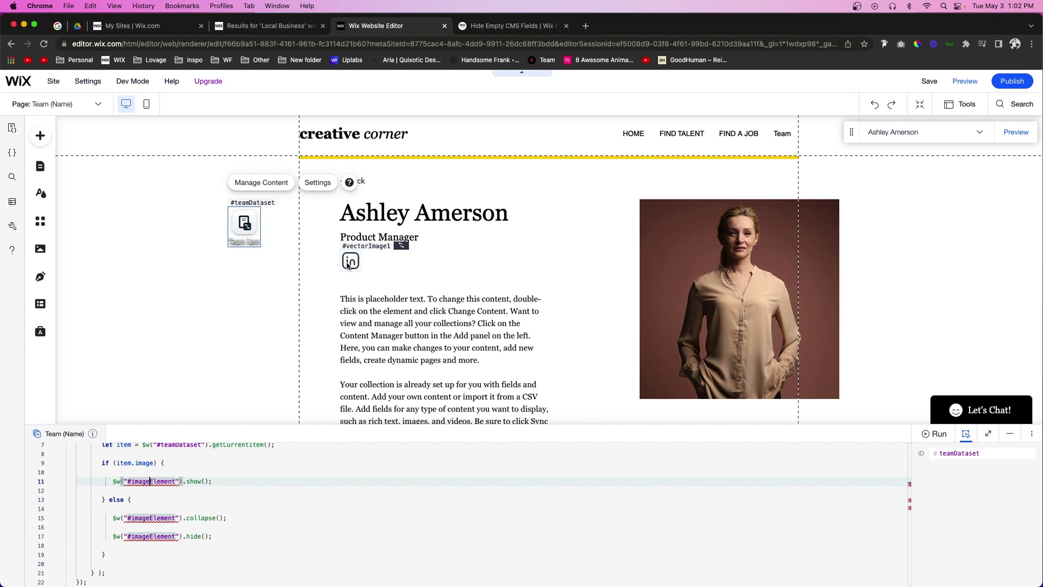
# Change the LinkedIn icon's ID to linkedIn and copy the new ID
pyautogui.click(349, 264)
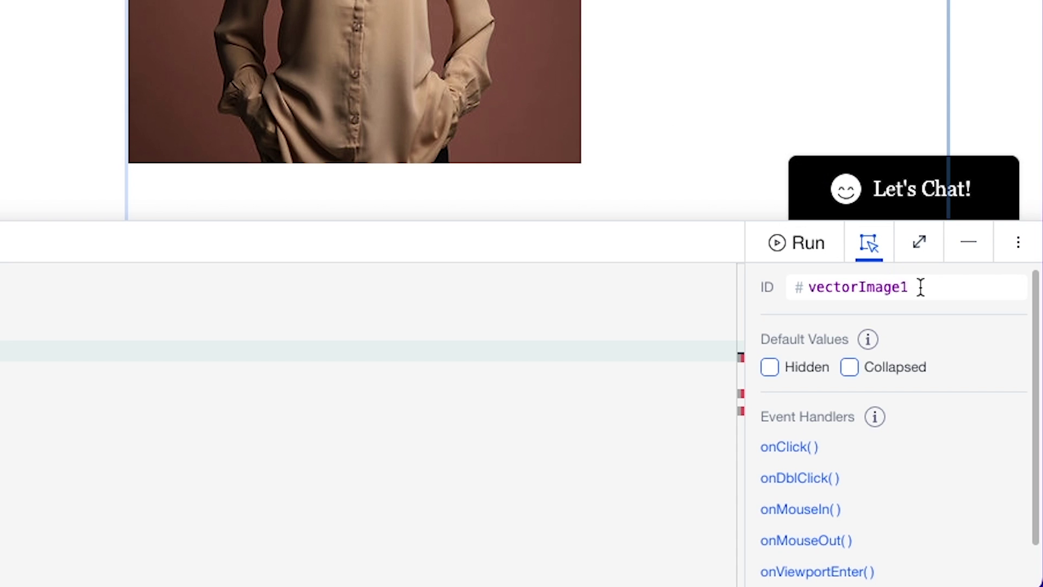
pyautogui.click(987, 453)
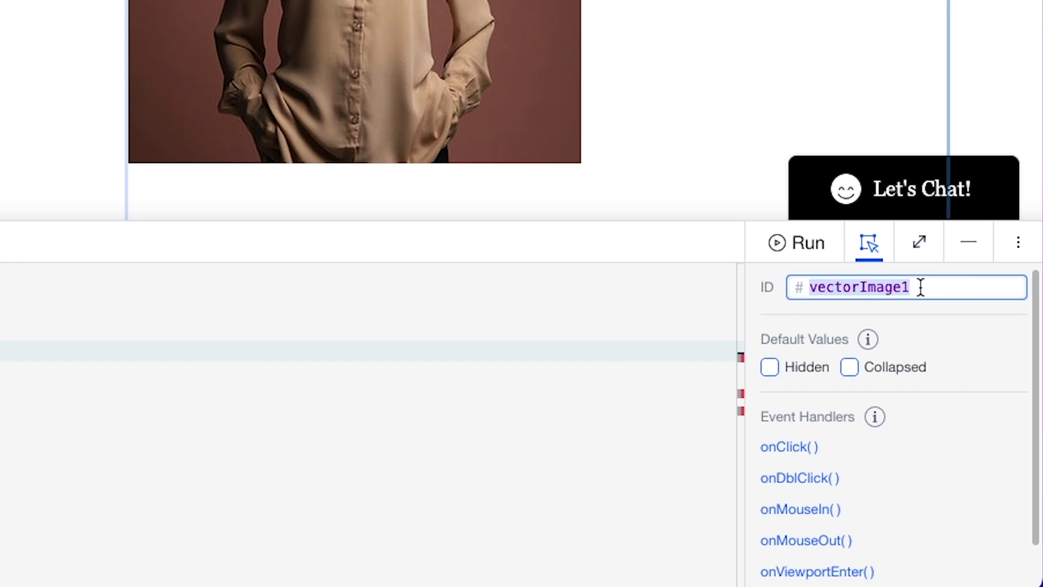
pyautogui.write('l')
pyautogui.press('BackSpace')
pyautogui.write('link')
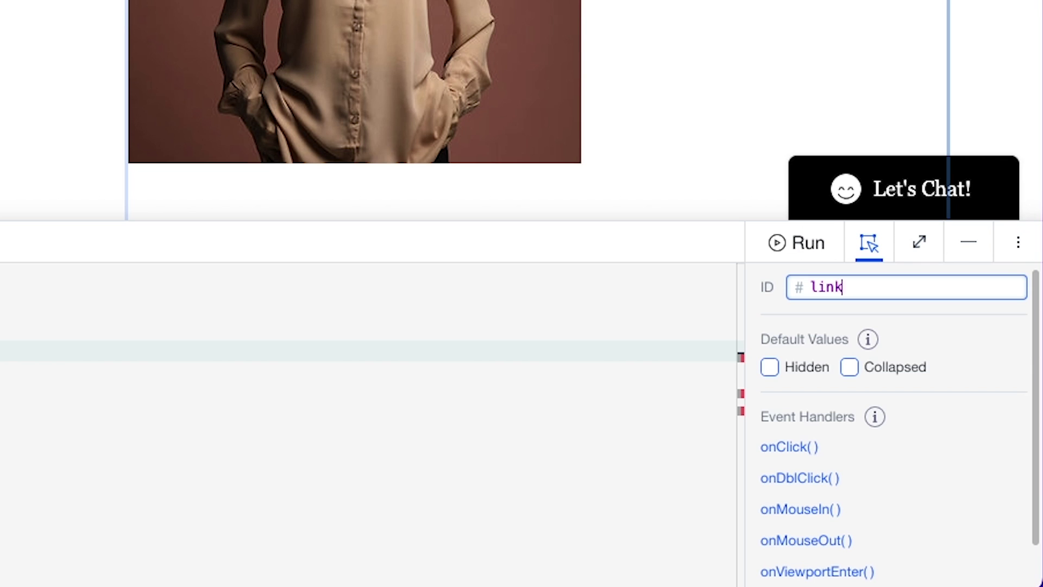
pyautogui.write('edIn')
pyautogui.hotkey('ctrl', 'a')
pyautogui.hotkey('ctrl', 'c')
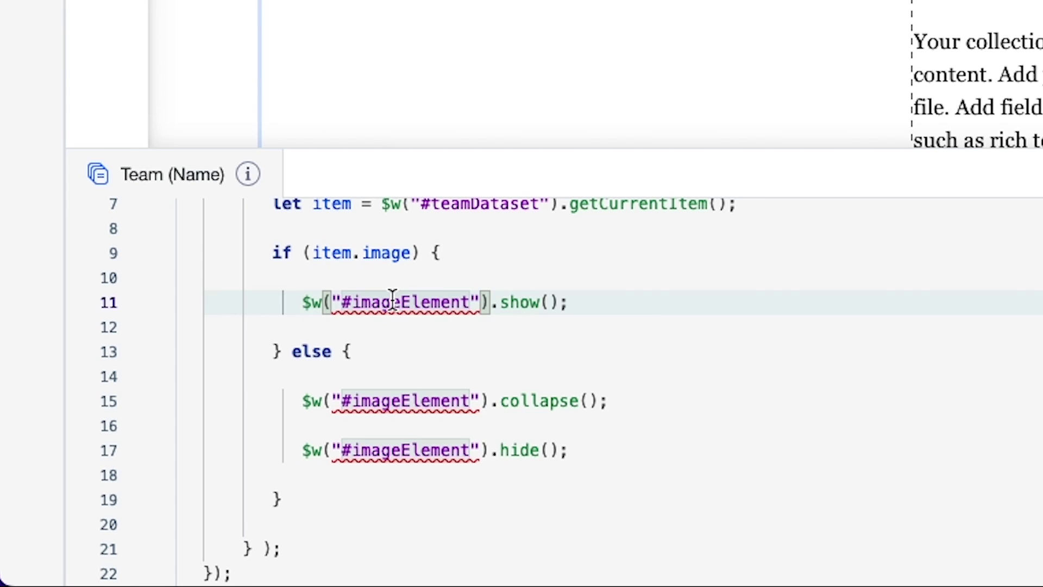
# Replace imageElement with linkedIn on code lines 11, 15 and 17
pyautogui.doubleClick(392, 299)
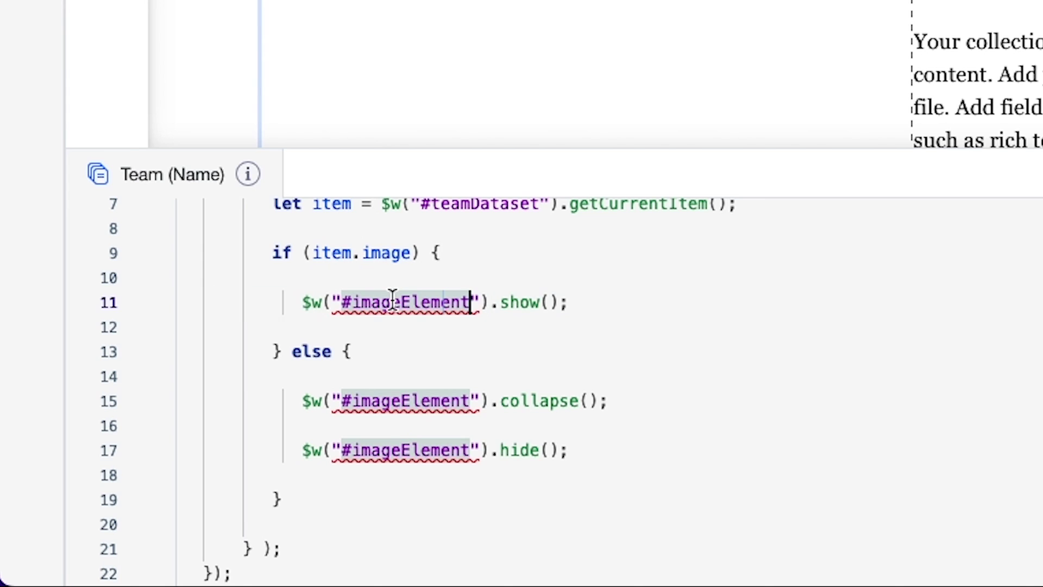
pyautogui.hotkey('ctrl', 'v')
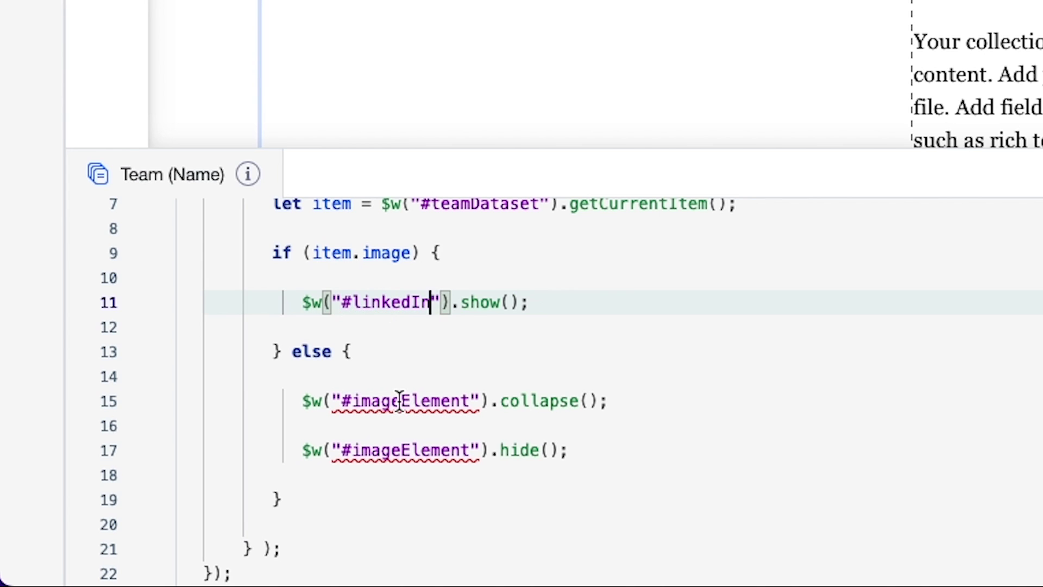
pyautogui.doubleClick(401, 400)
pyautogui.hotkey('ctrl', 'v')
pyautogui.doubleClick(396, 451)
pyautogui.hotkey('ctrl', 'v')
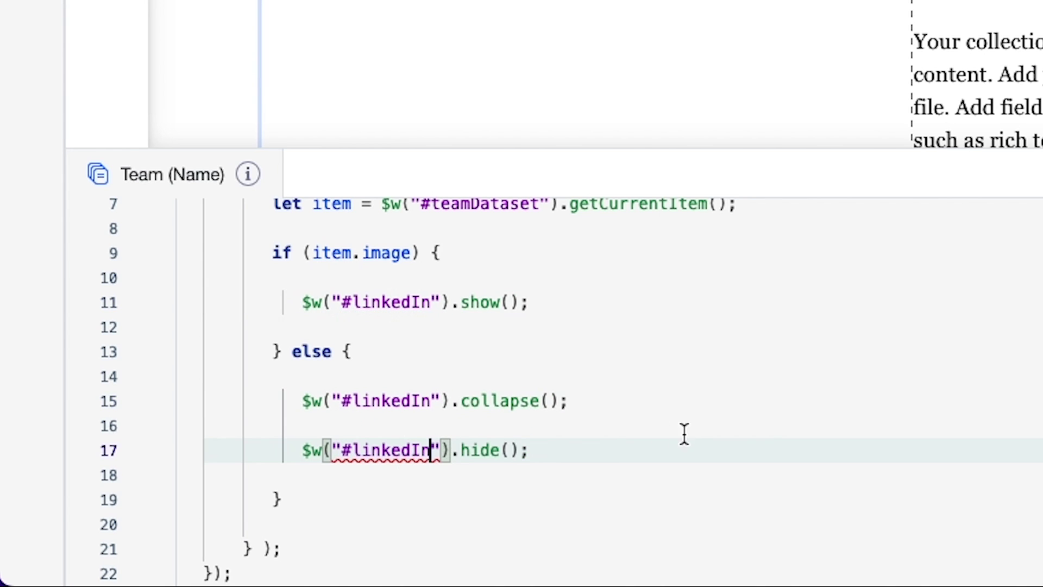
pyautogui.click(694, 432)
# Find line 9's if condition and select its image field name
pyautogui.scroll(4, 694, 433)
pyautogui.scroll(-3, 693, 433)
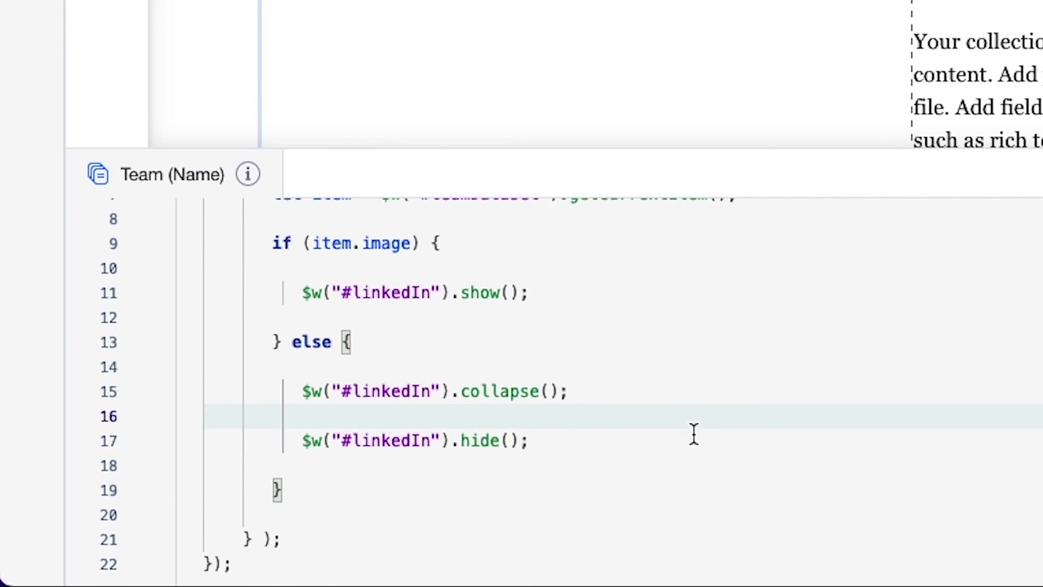
pyautogui.scroll(3, 694, 433)
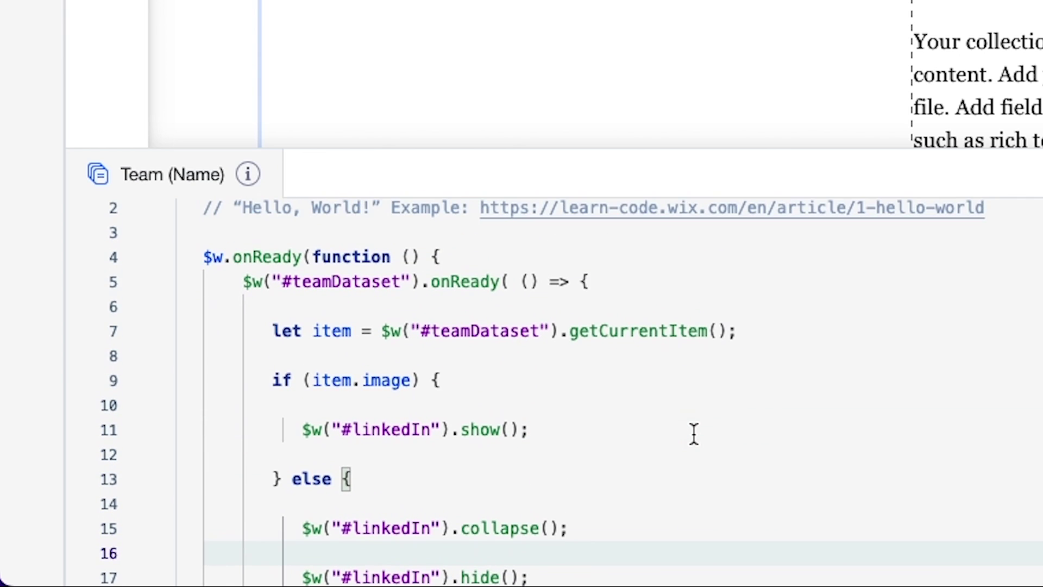
pyautogui.scroll(-2, 694, 433)
pyautogui.click(489, 283)
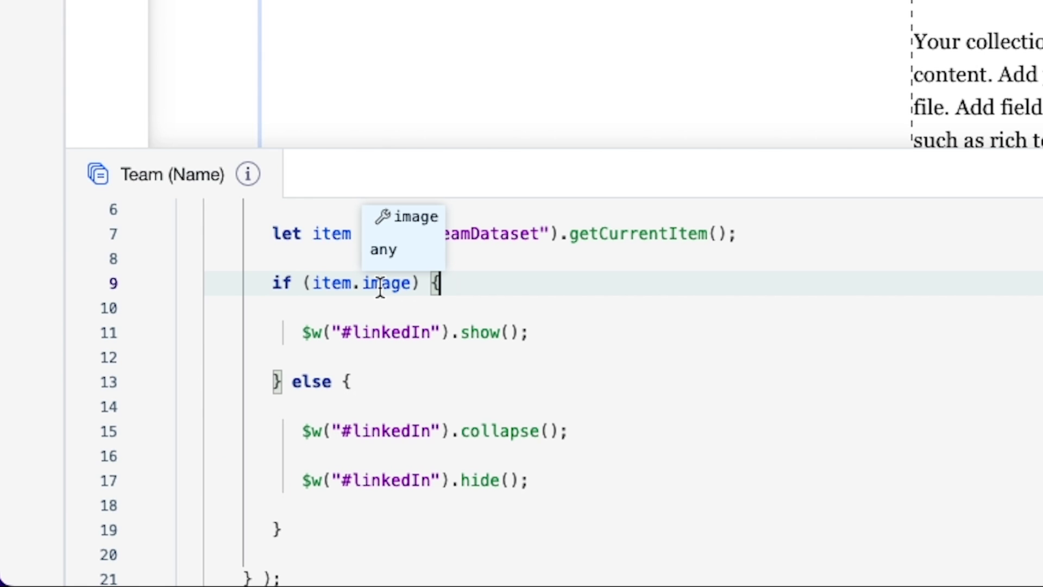
pyautogui.doubleClick(381, 283)
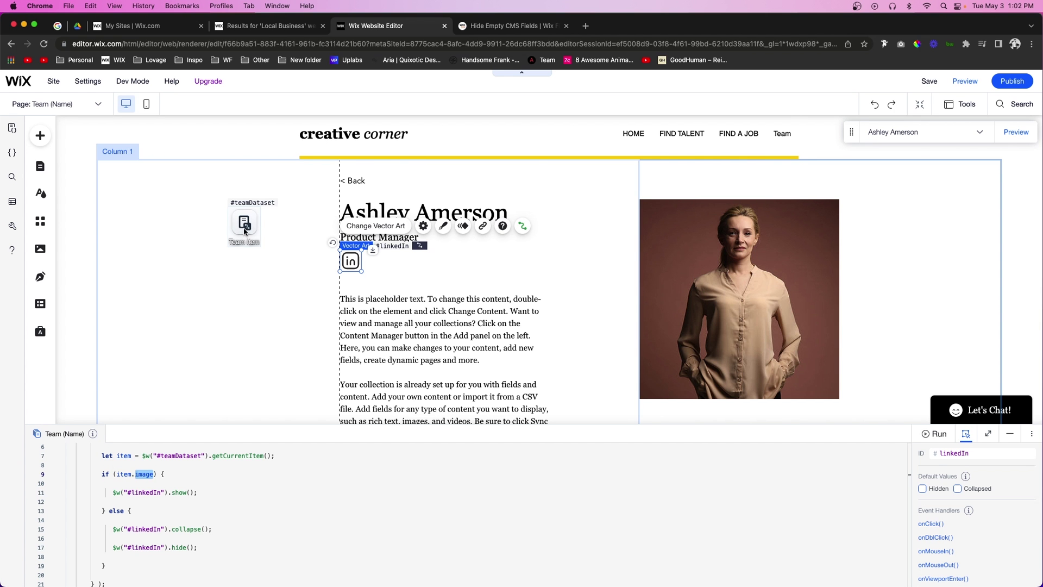
# Look up the LinkedIn field key in the Team collection, then change item.image to item.linkedIn
pyautogui.click(243, 232)
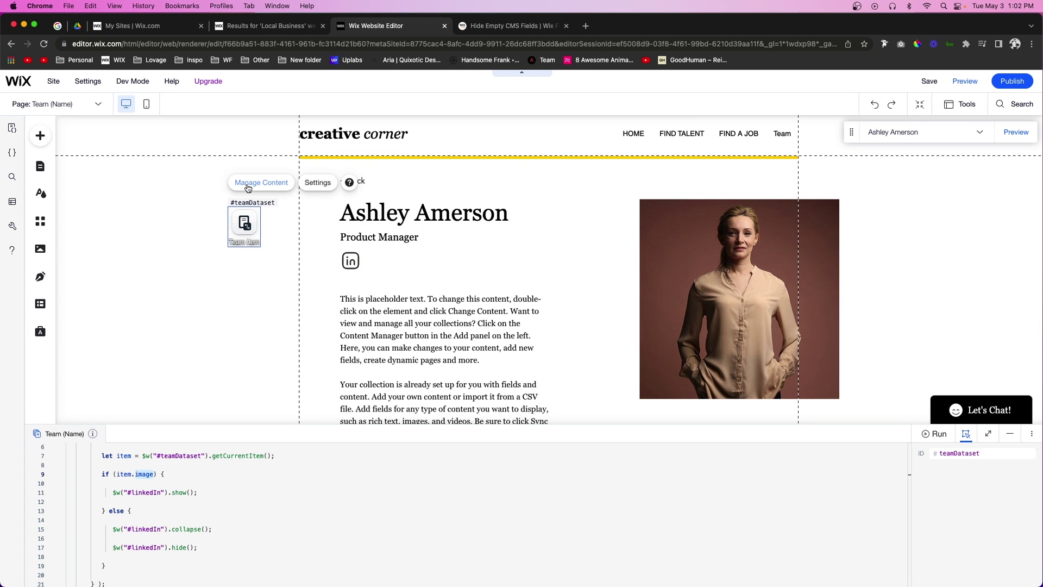
pyautogui.click(248, 188)
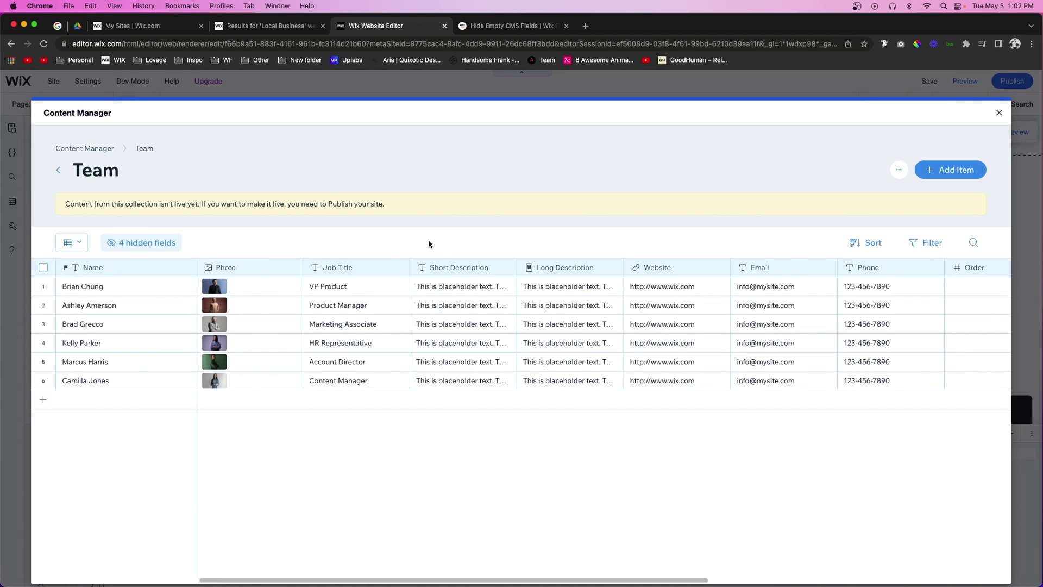
pyautogui.hscroll(5, 630, 320)
pyautogui.hscroll(5, 630, 320)
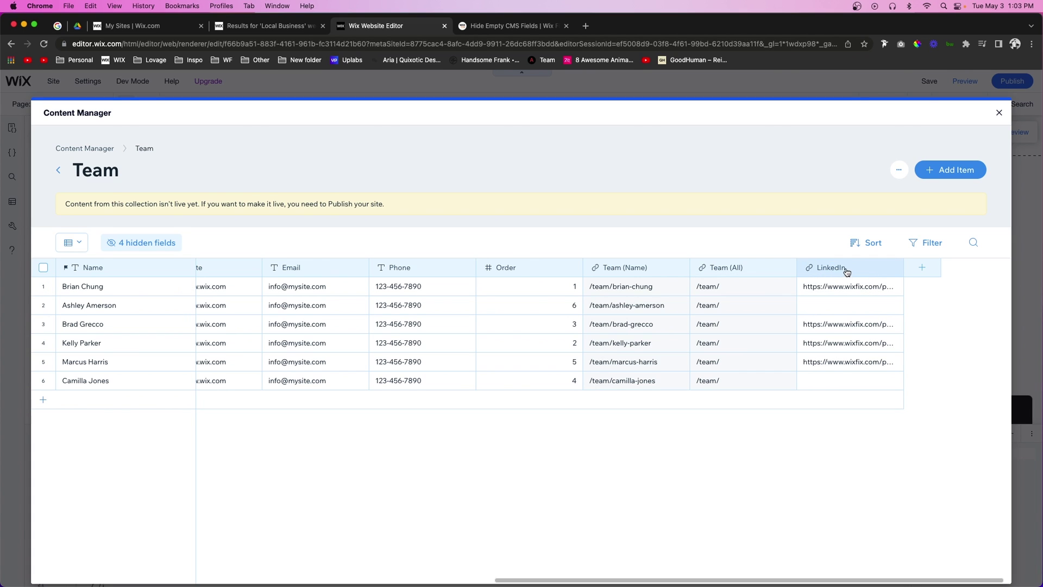
pyautogui.click(846, 271)
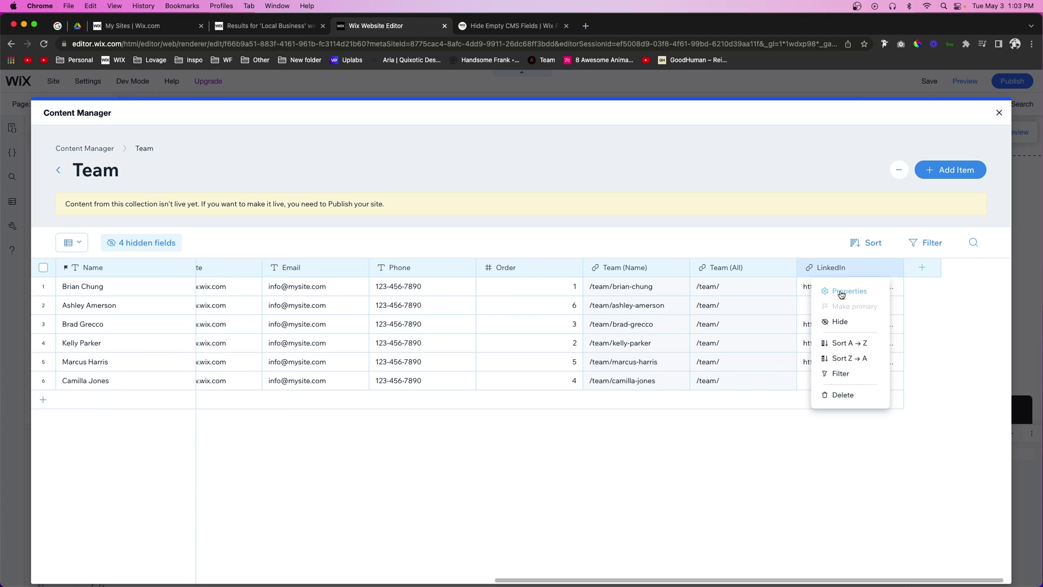
pyautogui.click(841, 293)
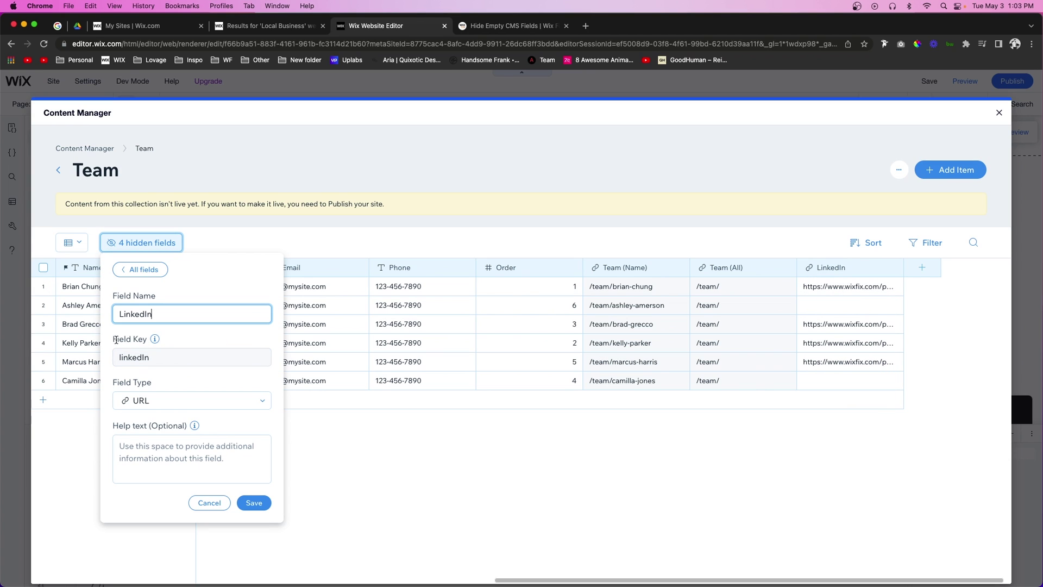
pyautogui.doubleClick(131, 358)
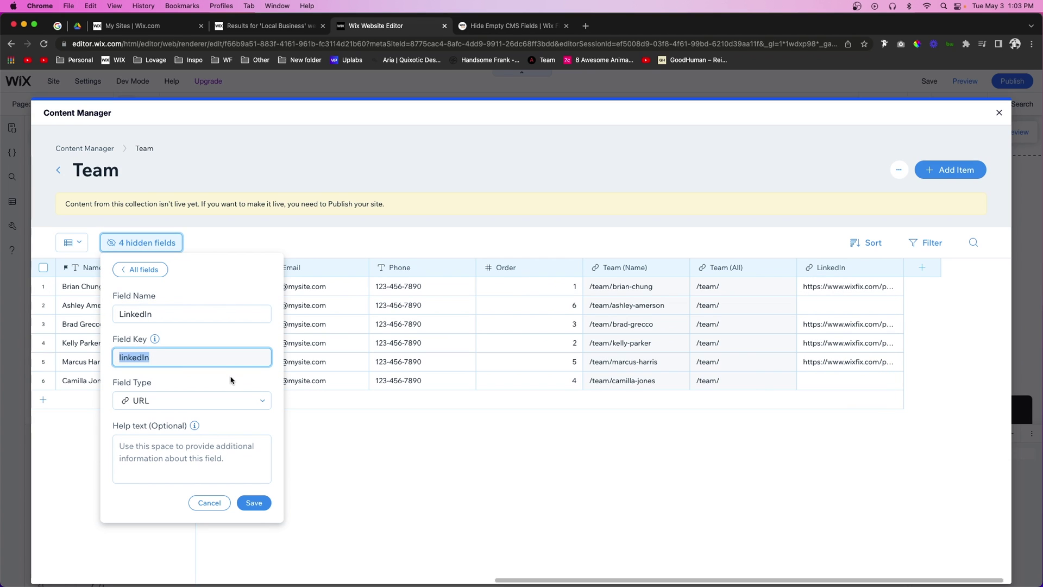
pyautogui.click(998, 113)
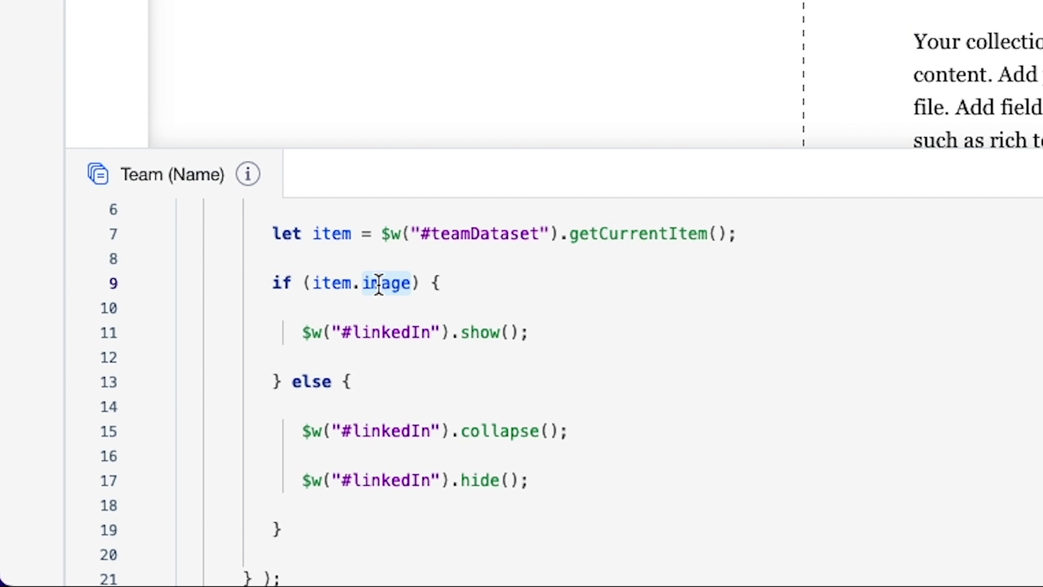
pyautogui.doubleClick(378, 284)
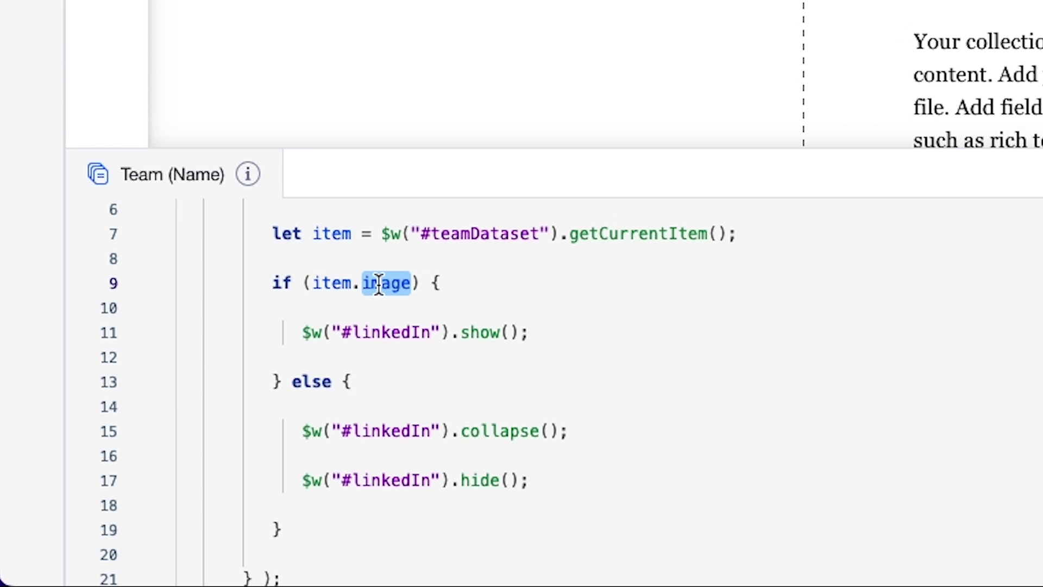
pyautogui.write('linkedIn')
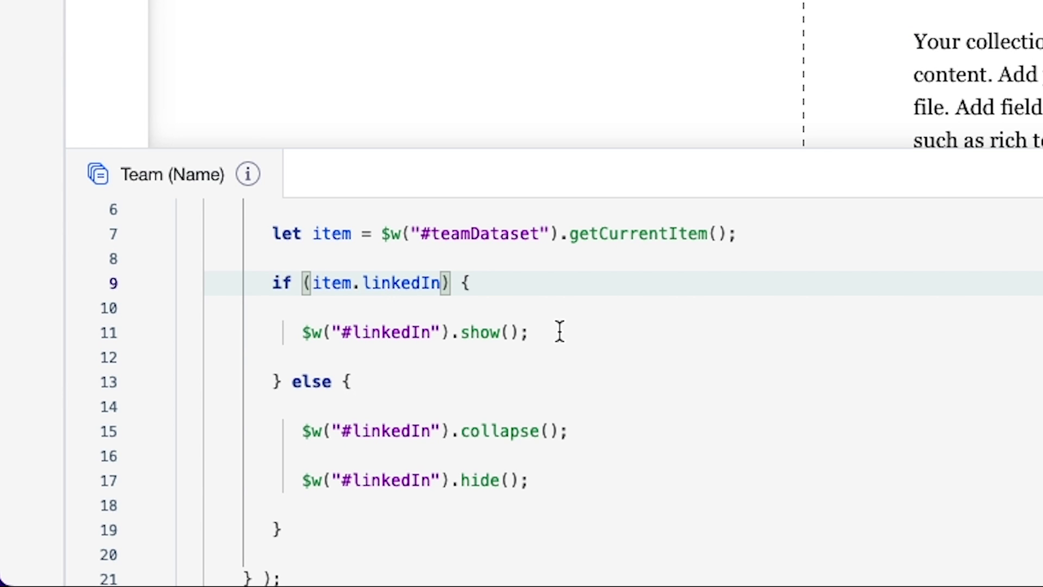
# Preview the team member page and switch the preview to the first team member
pyautogui.click(803, 356)
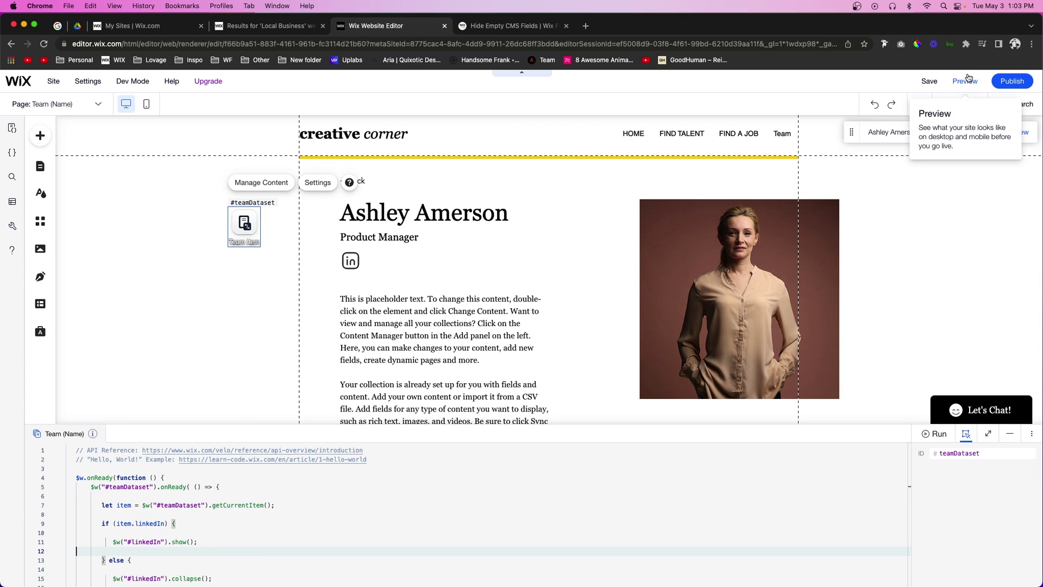
pyautogui.click(964, 81)
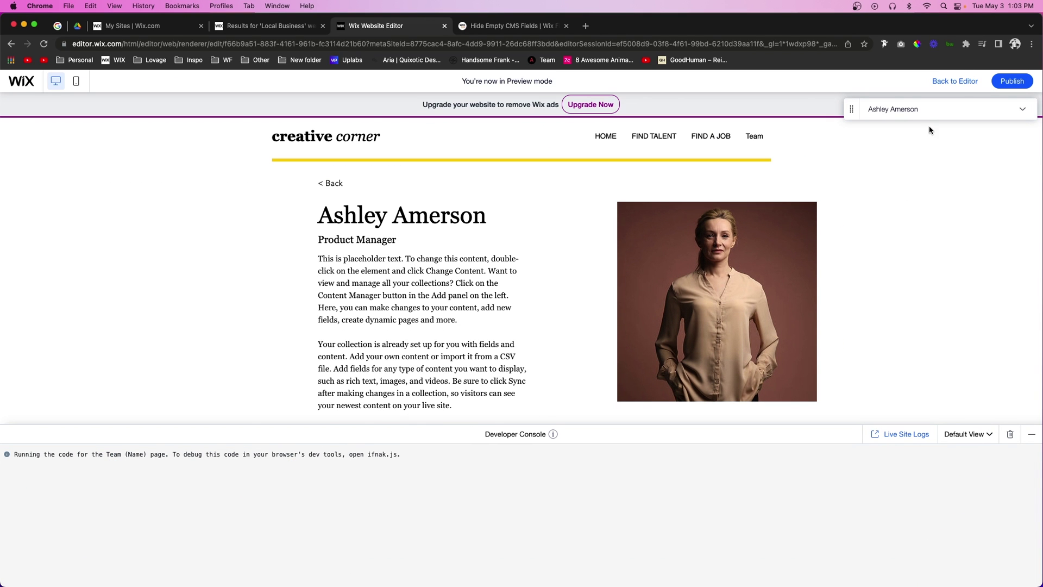
pyautogui.click(916, 111)
pyautogui.click(913, 165)
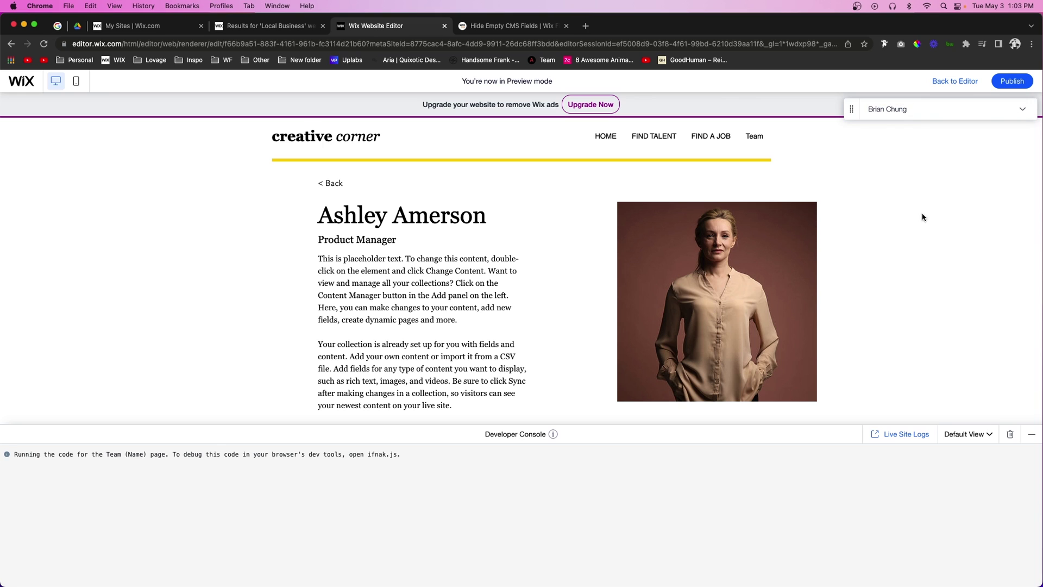